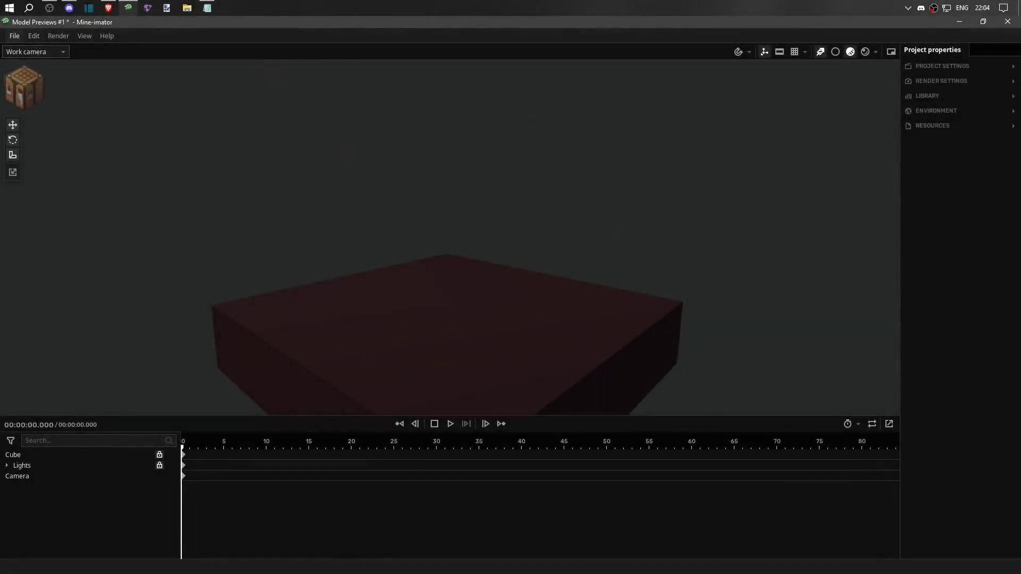
Step: Import Herobrine.mimodel from the Herobrine folder of the Creepypasta Modelpack, inside ModelBench's Model Packs folder
{"action": "left_click", "coordinate": [15, 35]}
{"action": "left_click", "coordinate": [43, 137]}
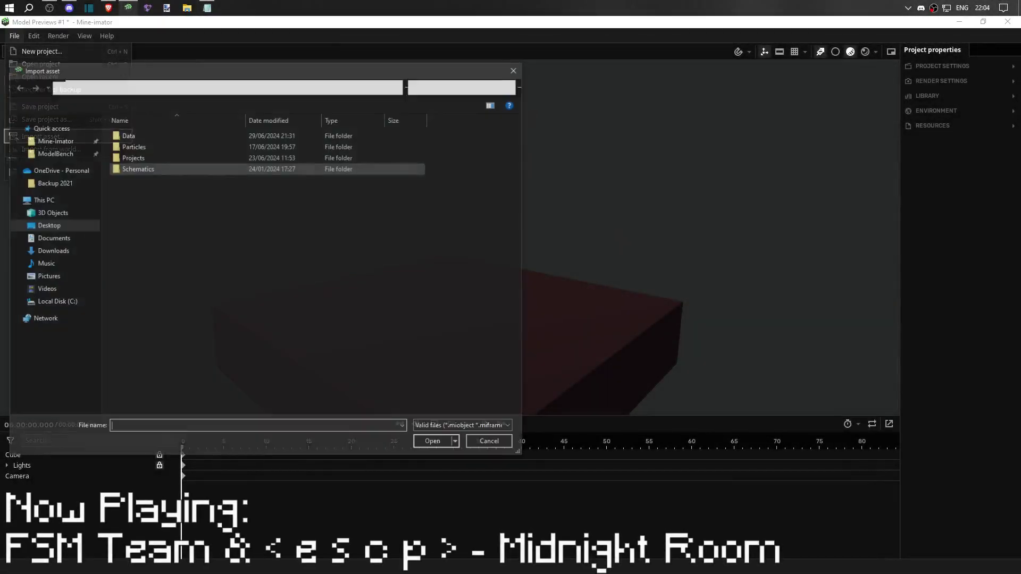
{"action": "left_click", "coordinate": [54, 152]}
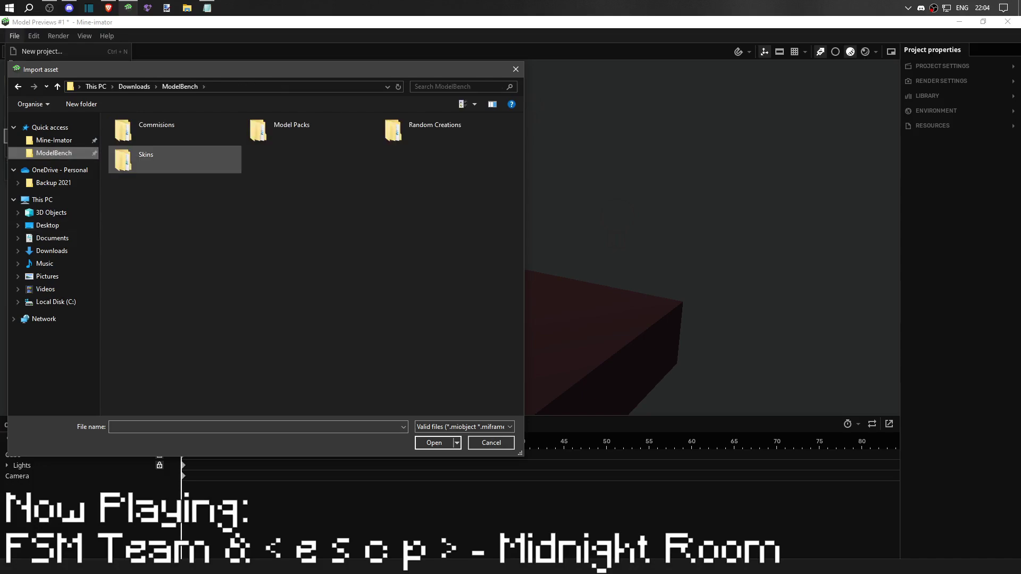
{"action": "double_click", "coordinate": [311, 128]}
{"action": "double_click", "coordinate": [311, 128]}
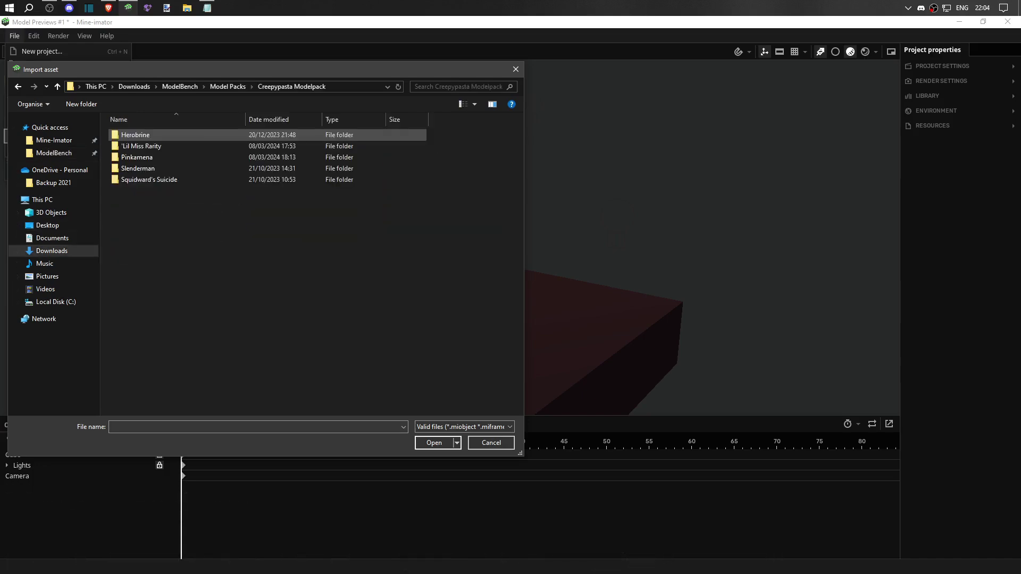
{"action": "double_click", "coordinate": [311, 134]}
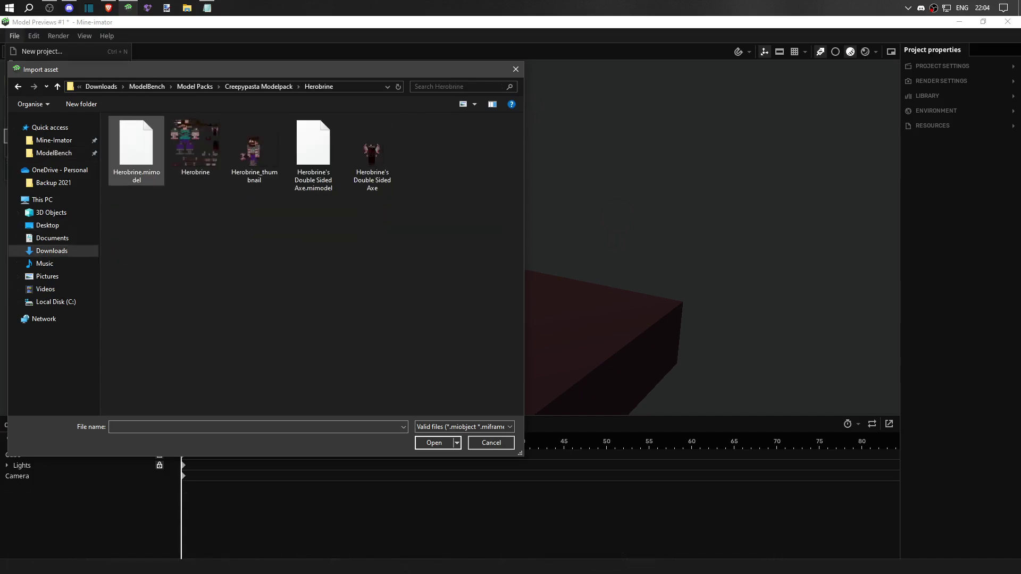
{"action": "double_click", "coordinate": [136, 146]}
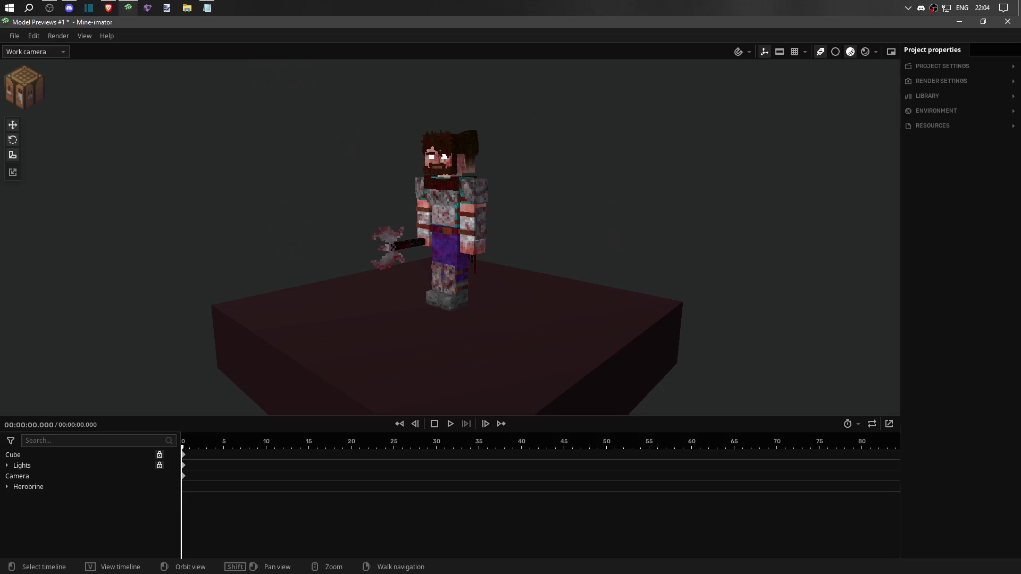
Step: Examine Herobrine's hair and face parts up close, selecting individual head parts
{"action": "key", "text": "w"}
{"action": "right_click_drag", "start_coordinate": [444, 157], "coordinate": [444, 157]}
{"action": "key", "text": "w"}
{"action": "left_click", "coordinate": [444, 157]}
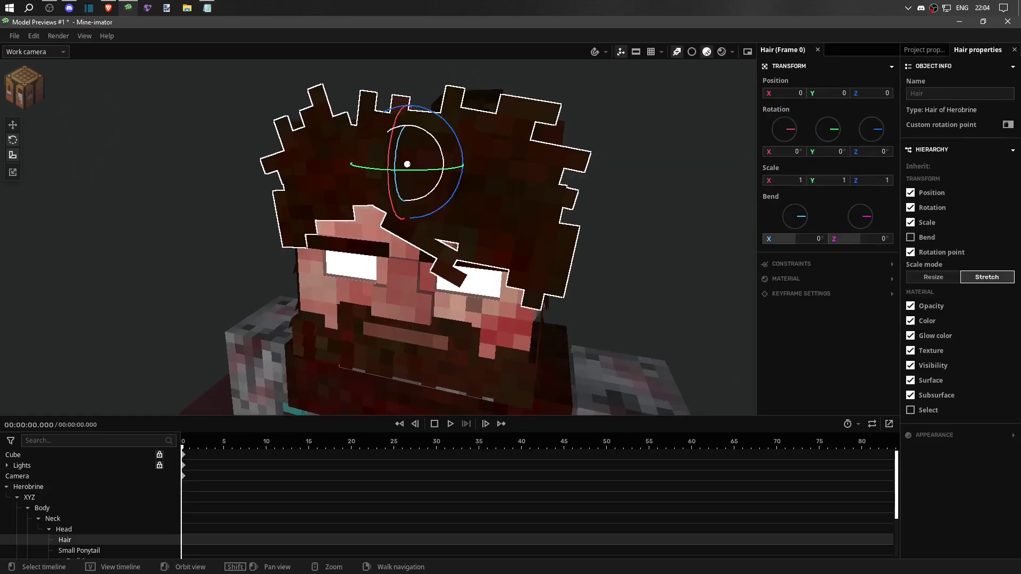
{"action": "right_click_drag", "start_coordinate": [444, 157], "coordinate": [444, 157]}
{"action": "key", "text": "Escape"}
{"action": "left_click", "coordinate": [463, 212]}
{"action": "mouse_move", "coordinate": [313, 176]}
{"action": "left_mouse_down"}
{"action": "mouse_move", "coordinate": [330, 229]}
{"action": "mouse_move", "coordinate": [314, 176]}
{"action": "left_mouse_up"}
{"action": "right_click_drag", "start_coordinate": [443, 157], "coordinate": [444, 157]}
Step: Lower both of Herobrine's eyelids together to a Y position of about -0.18
{"action": "left_click", "coordinate": [28, 487]}
{"action": "left_click", "coordinate": [64, 529]}
{"action": "left_click", "coordinate": [443, 157]}
{"action": "left_click", "coordinate": [269, 181]}
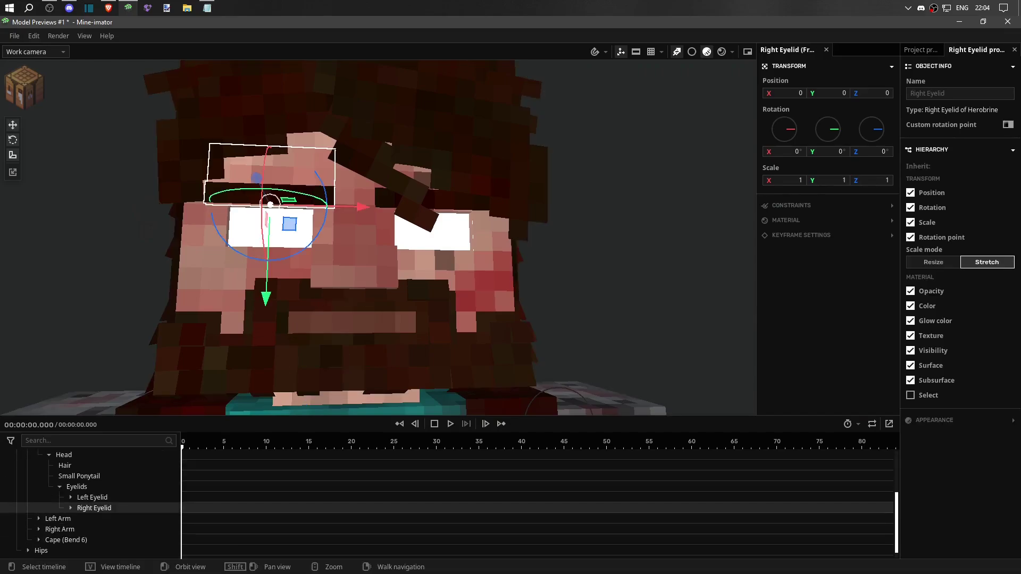
{"action": "left_click", "coordinate": [76, 486]}
{"action": "mouse_move", "coordinate": [354, 277]}
{"action": "left_mouse_down"}
{"action": "mouse_move", "coordinate": [354, 329]}
{"action": "mouse_move", "coordinate": [353, 285]}
{"action": "left_mouse_up"}
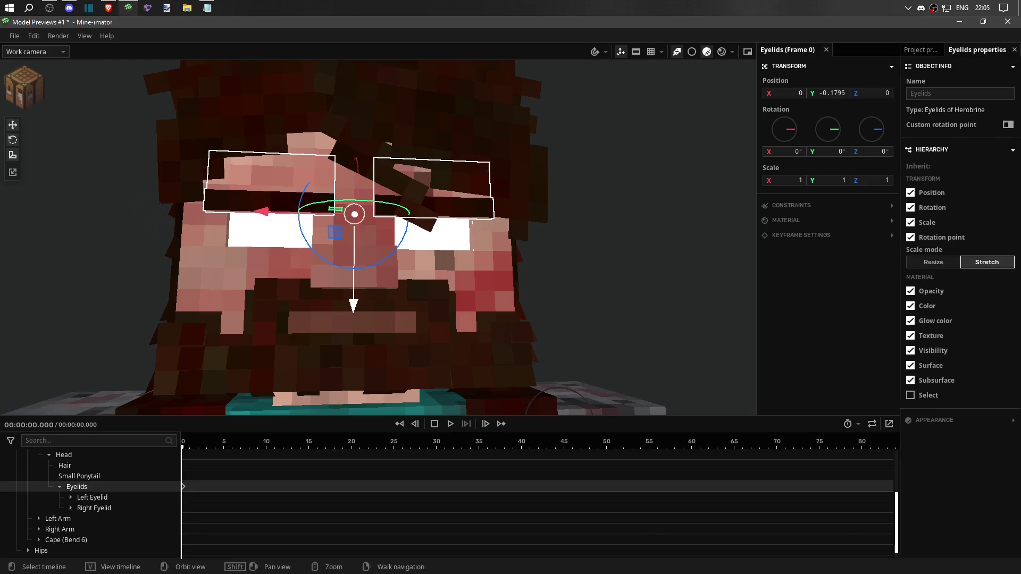
{"action": "key", "text": "Escape"}
Step: Tilt Herobrine's cape away from the back at Cape (Bend 6) and curl its lower segments
{"action": "scroll", "coordinate": [451, 239], "scroll_direction": "down", "scroll_amount": 3}
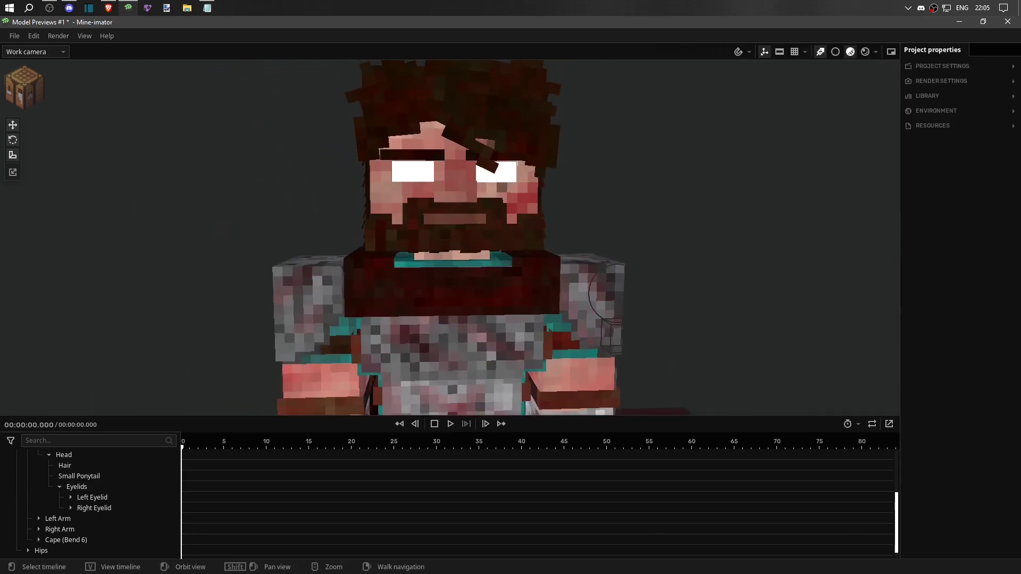
{"action": "scroll", "coordinate": [451, 239], "scroll_direction": "down", "scroll_amount": 5}
{"action": "right_click_drag", "start_coordinate": [452, 240], "coordinate": [404, 234]}
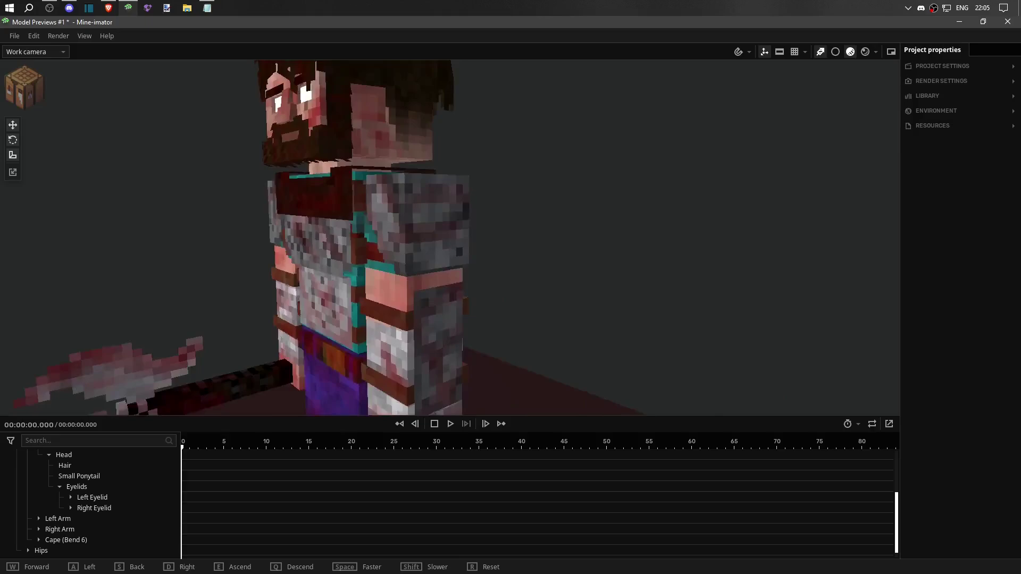
{"action": "left_click", "coordinate": [383, 256]}
{"action": "left_click", "coordinate": [382, 255]}
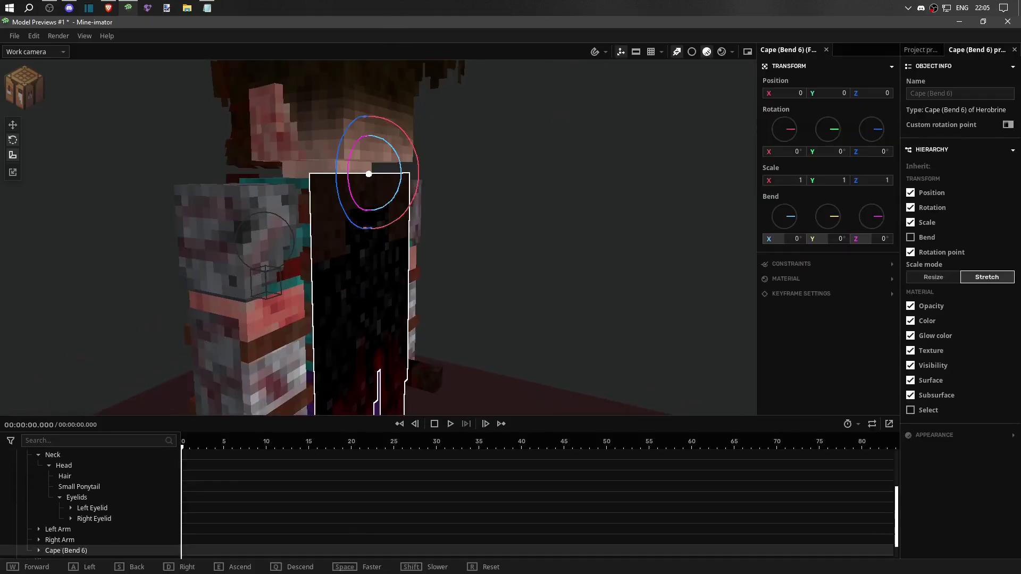
{"action": "left_click_drag", "start_coordinate": [371, 170], "coordinate": [432, 229]}
{"action": "left_click", "coordinate": [447, 250]}
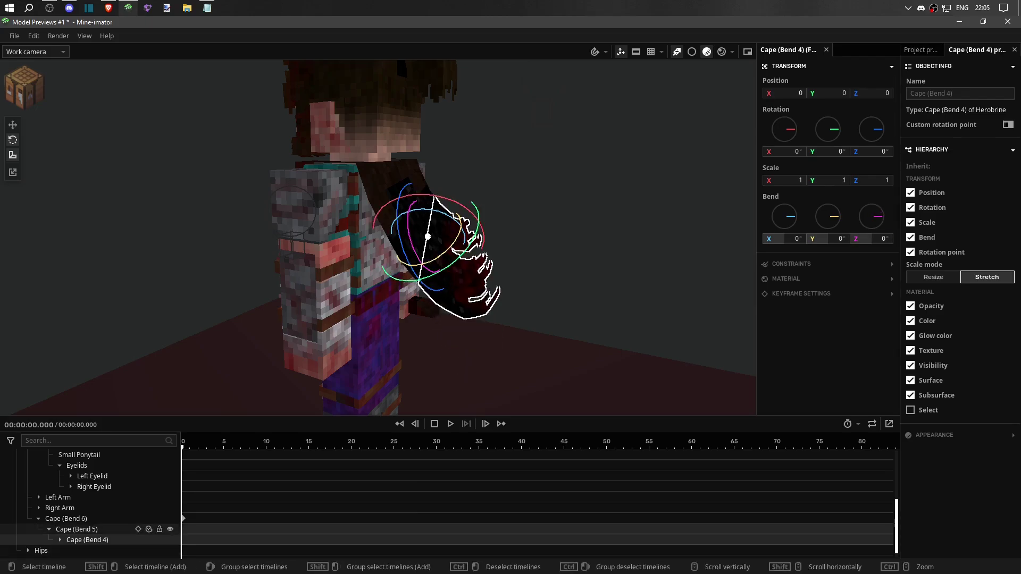
Step: Undo the latest pose changes on the cape segments
{"action": "left_click", "coordinate": [638, 160]}
{"action": "key", "text": "ctrl+z"}
{"action": "key", "text": "ctrl+z"}
{"action": "key", "text": "ctrl+z"}
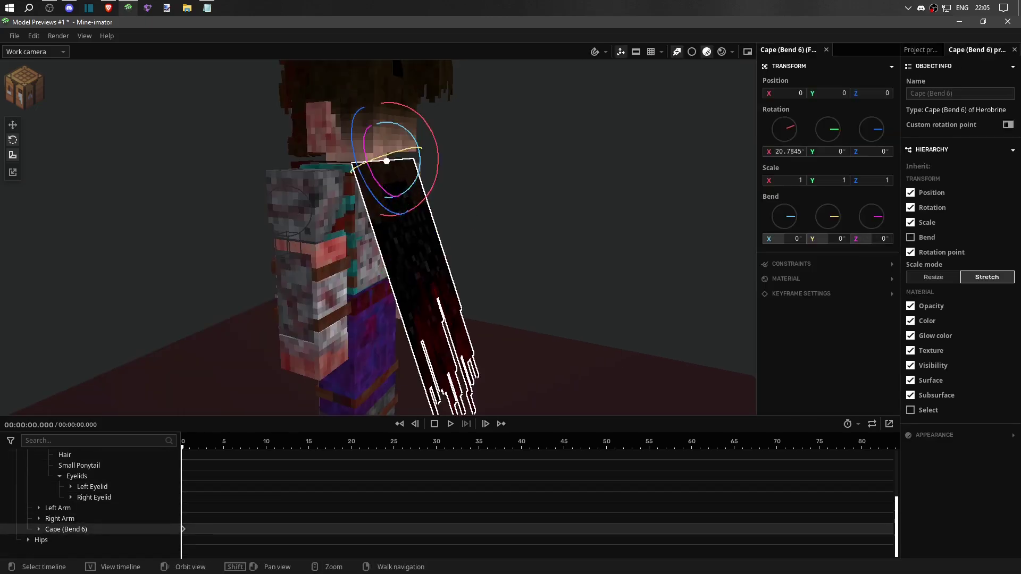
Step: Select both of Herobrine's arms together and try moving them vertically
{"action": "mouse_move", "coordinate": [457, 234]}
{"action": "right_mouse_down"}
{"action": "mouse_move", "coordinate": [478, 228]}
{"action": "mouse_move", "coordinate": [458, 223]}
{"action": "right_mouse_up"}
{"action": "left_click", "coordinate": [340, 319]}
{"action": "left_click", "coordinate": [245, 223]}
{"action": "left_click", "coordinate": [436, 228], "text": "shift"}
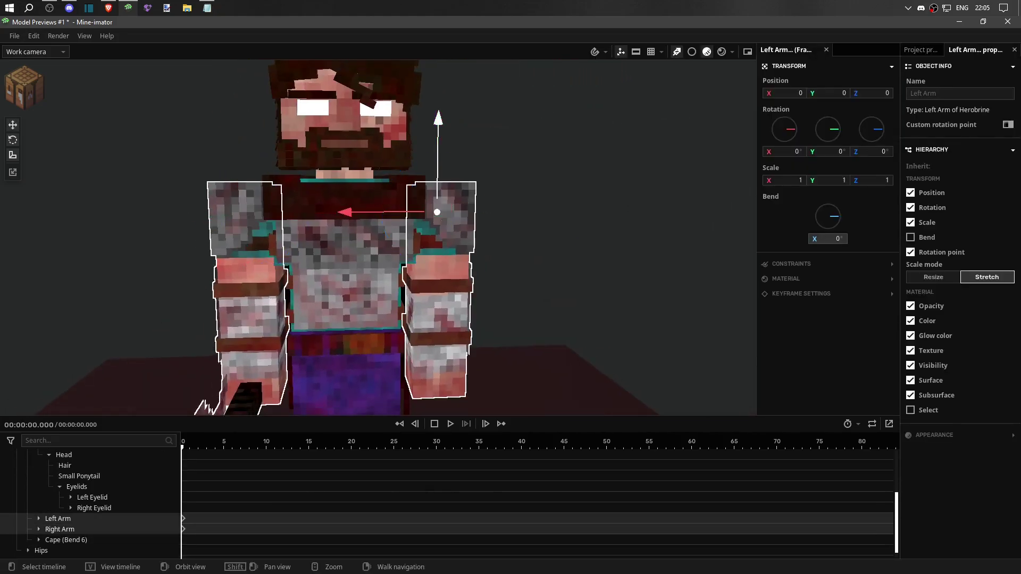
{"action": "left_click", "coordinate": [479, 228]}
Step: Examine the double-sided axe in Herobrine's right hand up close
{"action": "mouse_move", "coordinate": [479, 229]}
{"action": "right_mouse_down"}
{"action": "mouse_move", "coordinate": [457, 223]}
{"action": "mouse_move", "coordinate": [489, 224]}
{"action": "right_mouse_up"}
{"action": "key", "text": "w"}
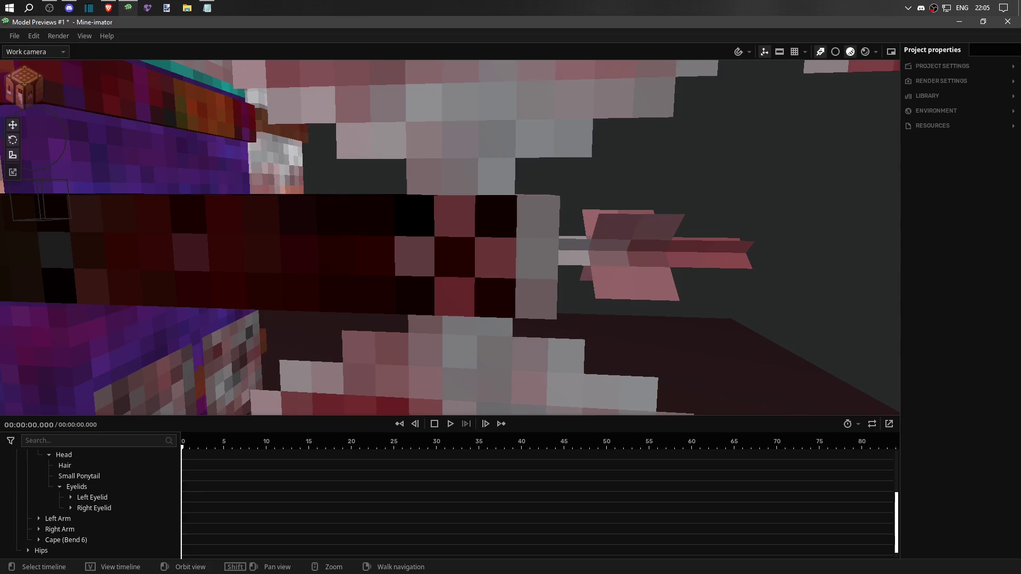
{"action": "key", "text": "alt+Tab"}
{"action": "scroll", "coordinate": [510, 240], "scroll_direction": "down", "scroll_amount": 5}
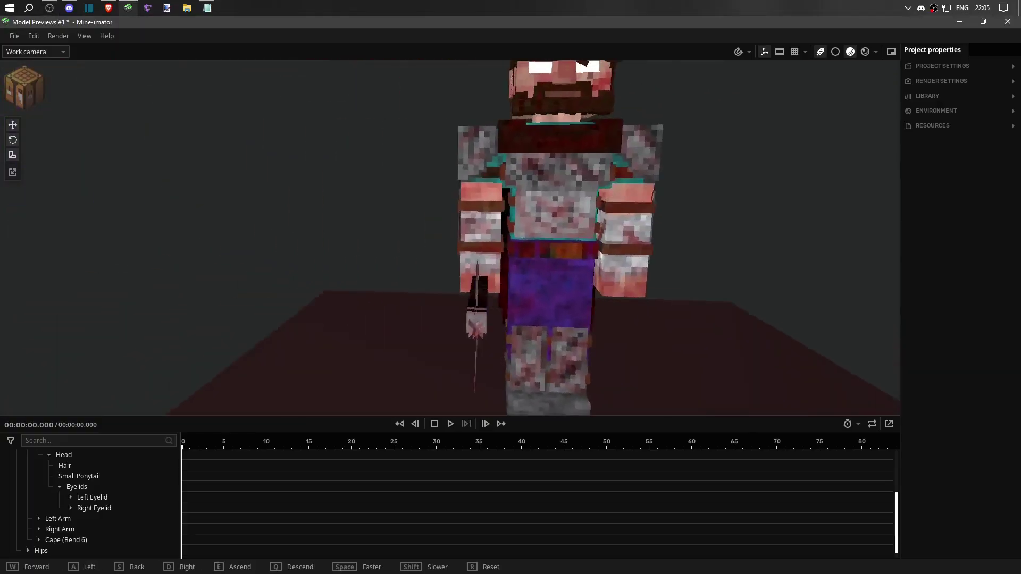
{"action": "scroll", "coordinate": [511, 239], "scroll_direction": "up", "scroll_amount": 2}
Step: Try rotating and bending one of Herobrine's limbs
{"action": "left_click", "coordinate": [510, 224]}
{"action": "left_click", "coordinate": [433, 186]}
{"action": "left_click_drag", "start_coordinate": [425, 159], "coordinate": [412, 146]}
{"action": "right_click_drag", "start_coordinate": [510, 239], "coordinate": [563, 218]}
{"action": "left_click_drag", "start_coordinate": [828, 210], "coordinate": [824, 223]}
{"action": "right_click_drag", "start_coordinate": [510, 239], "coordinate": [537, 242]}
Step: Select Herobrine's right arm, body and hips in turn to inspect their pose controls
{"action": "left_click", "coordinate": [256, 314]}
{"action": "left_click", "coordinate": [60, 529]}
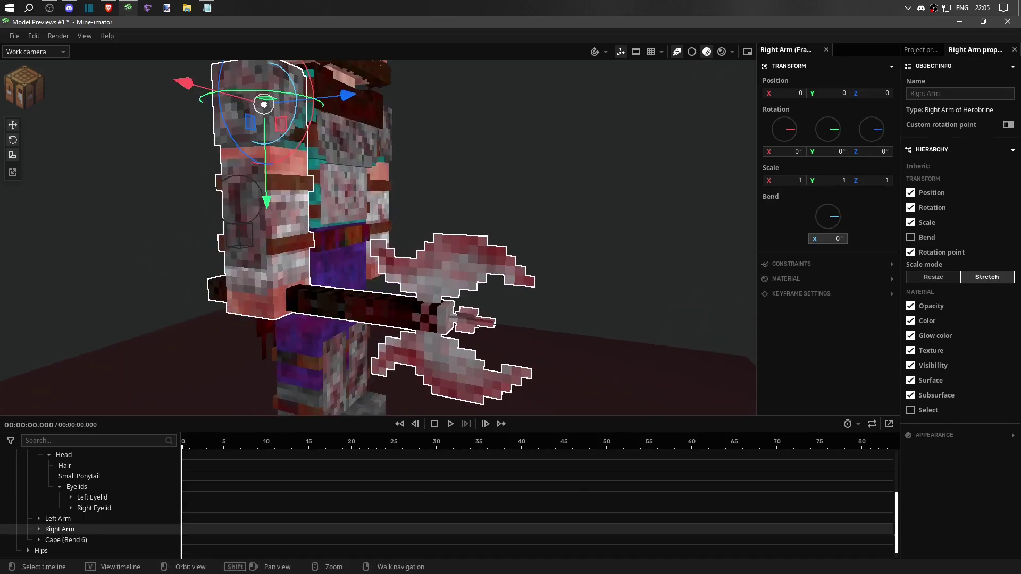
{"action": "left_click", "coordinate": [346, 202]}
{"action": "right_click_drag", "start_coordinate": [346, 202], "coordinate": [378, 218]}
{"action": "key", "text": "ctrl+z"}
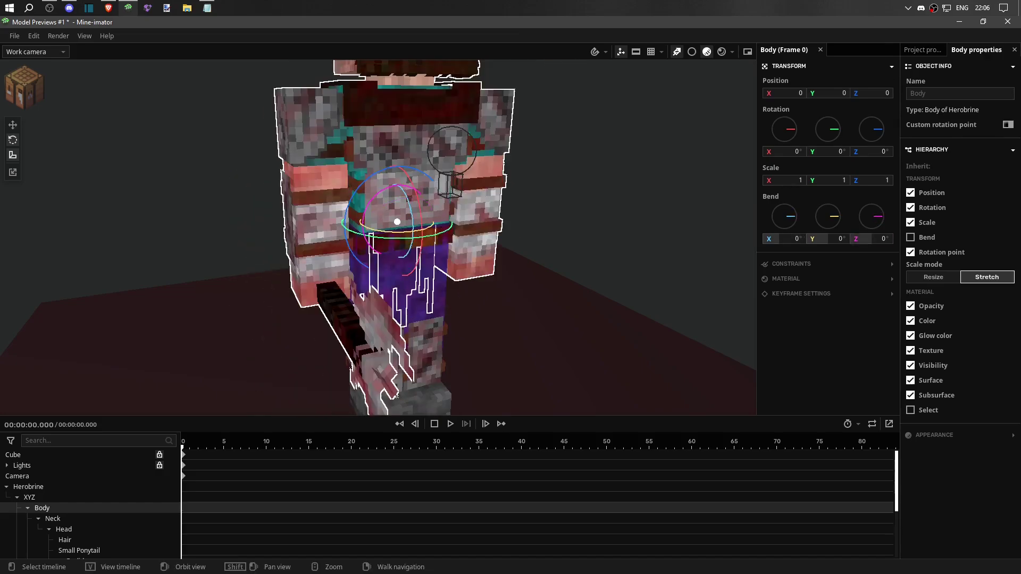
{"action": "left_click", "coordinate": [396, 394]}
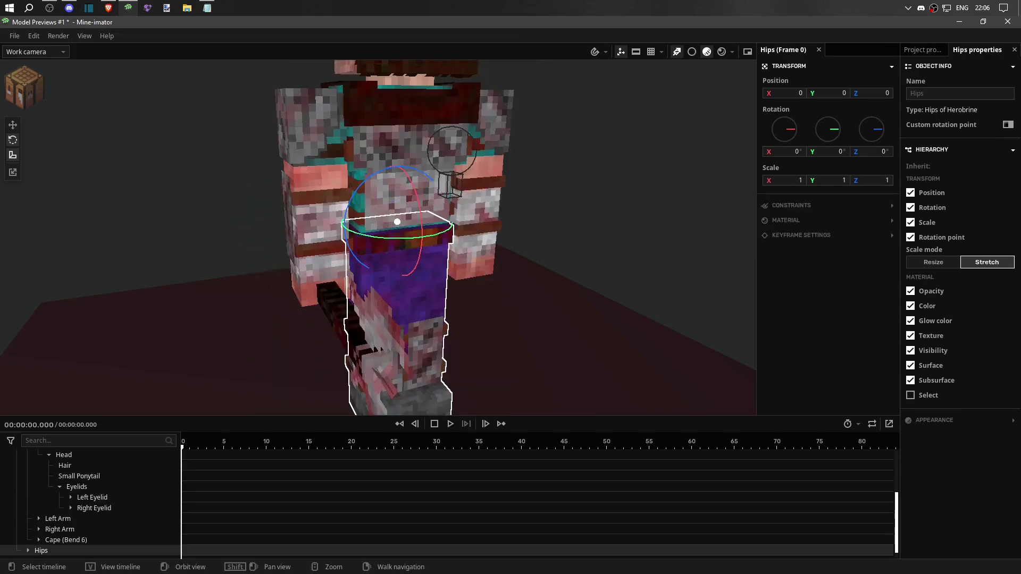
Step: Bend Herobrine's left leg about 64° and rotate the left foot about 45° around X
{"action": "left_click", "coordinate": [396, 319]}
{"action": "right_click_drag", "start_coordinate": [396, 319], "coordinate": [340, 276]}
{"action": "left_click", "coordinate": [337, 266]}
{"action": "key", "text": "s"}
{"action": "middle_click_drag", "start_coordinate": [370, 181], "coordinate": [266, 186]}
{"action": "left_click_drag", "start_coordinate": [388, 197], "coordinate": [351, 213]}
{"action": "left_click_drag", "start_coordinate": [346, 279], "coordinate": [301, 340]}
{"action": "left_click", "coordinate": [252, 383]}
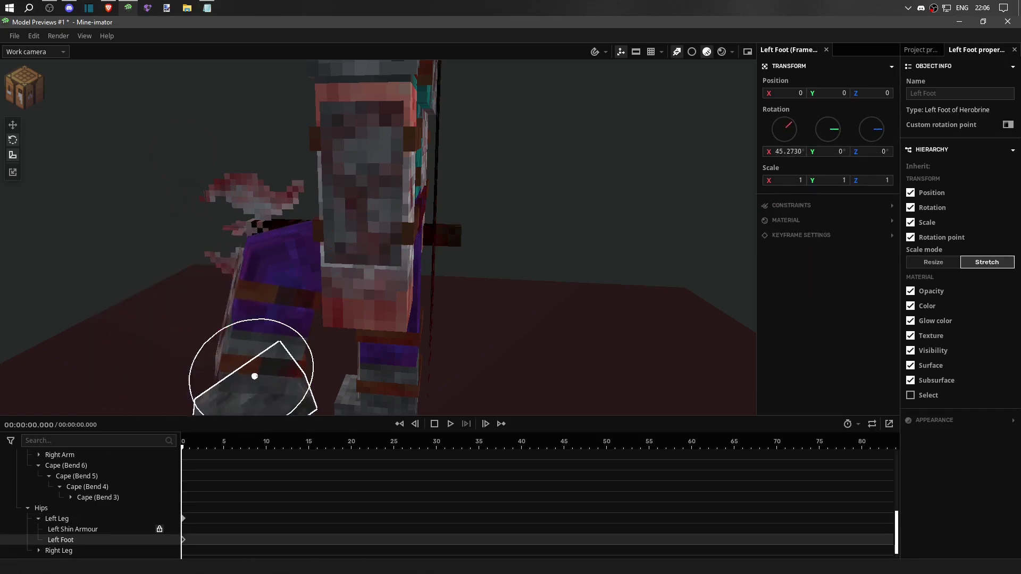
{"action": "right_click_drag", "start_coordinate": [255, 376], "coordinate": [627, 350]}
Step: Return Herobrine's left leg and foot to their default pose and clear the selection
{"action": "left_click", "coordinate": [57, 518]}
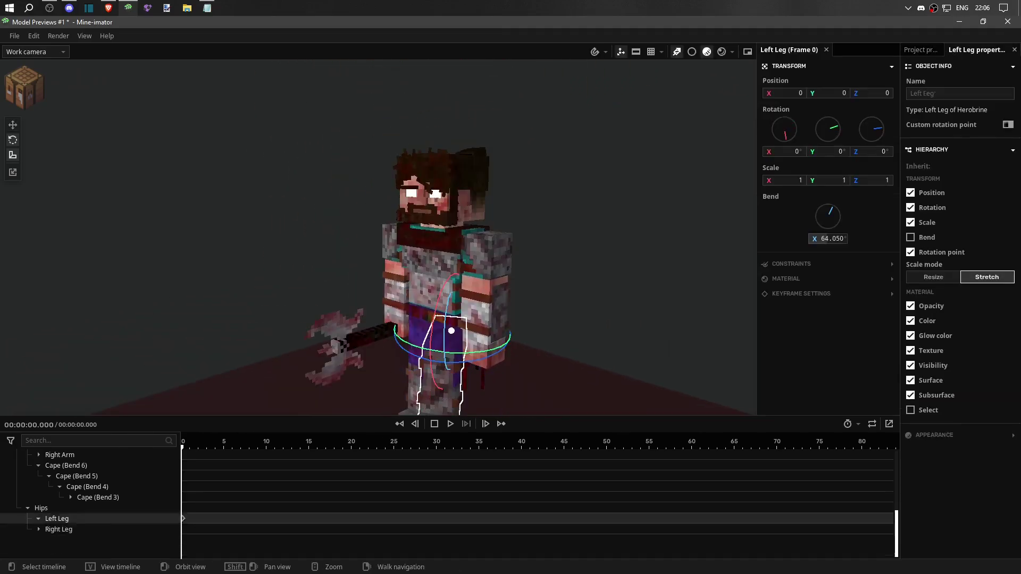
{"action": "scroll", "coordinate": [91, 505], "scroll_direction": "up", "scroll_amount": 3}
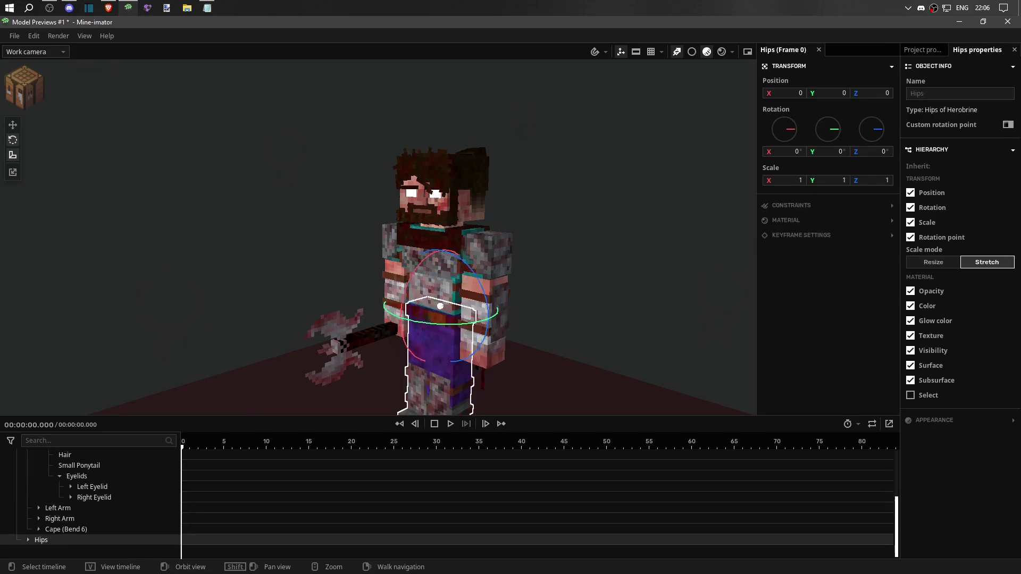
{"action": "left_click", "coordinate": [611, 186]}
{"action": "right_click_drag", "start_coordinate": [611, 187], "coordinate": [531, 194]}
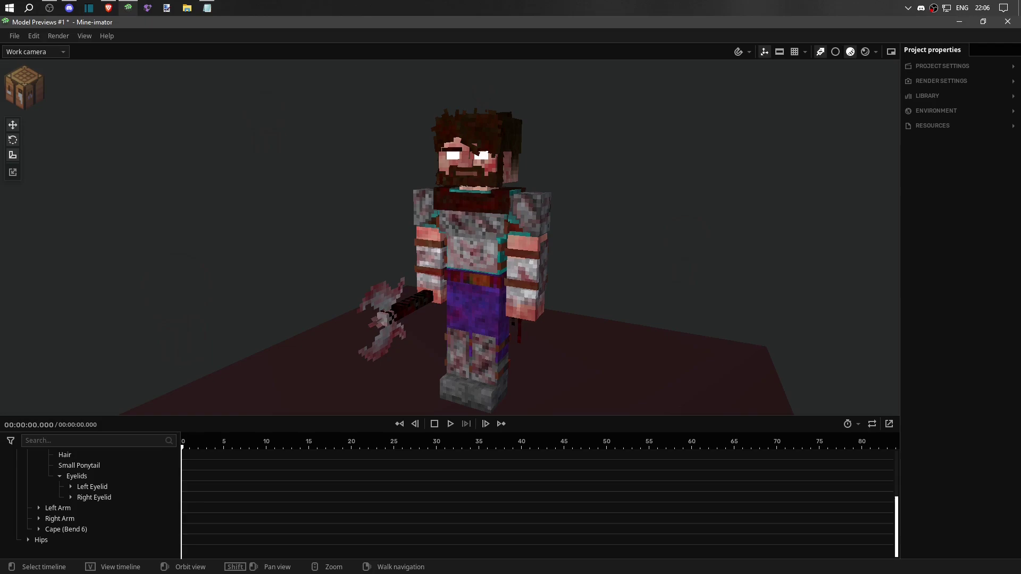
Step: Select Herobrine's right arm with the axe to inspect it
{"action": "left_click", "coordinate": [59, 518]}
{"action": "left_click", "coordinate": [612, 186]}
{"action": "left_click", "coordinate": [481, 156]}
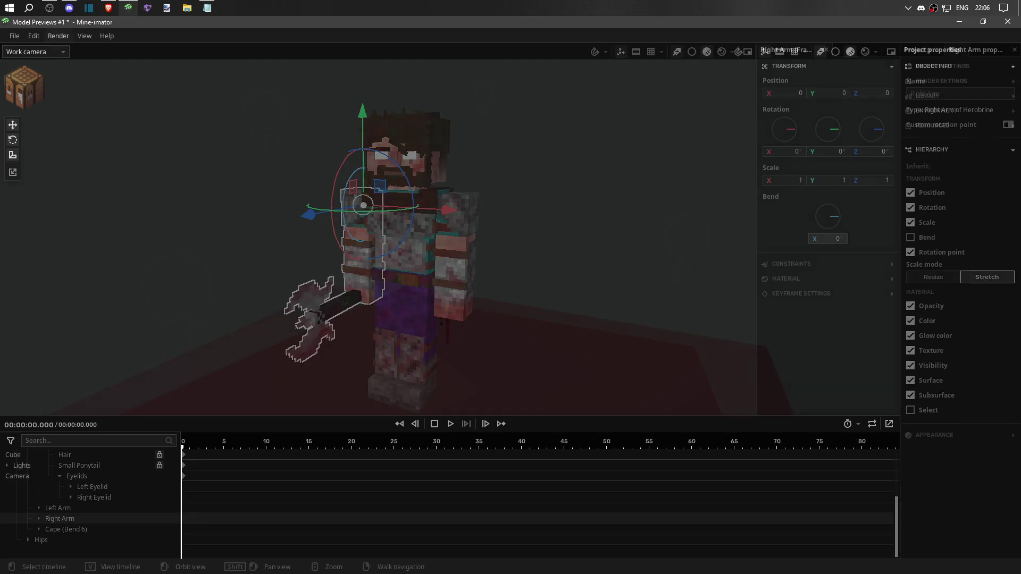
Step: Import the Endo 02 model from the Improved FNAF Modelpack's Improved FNAF2 Animatronics folder
{"action": "left_click", "coordinate": [14, 36]}
{"action": "left_click", "coordinate": [43, 136]}
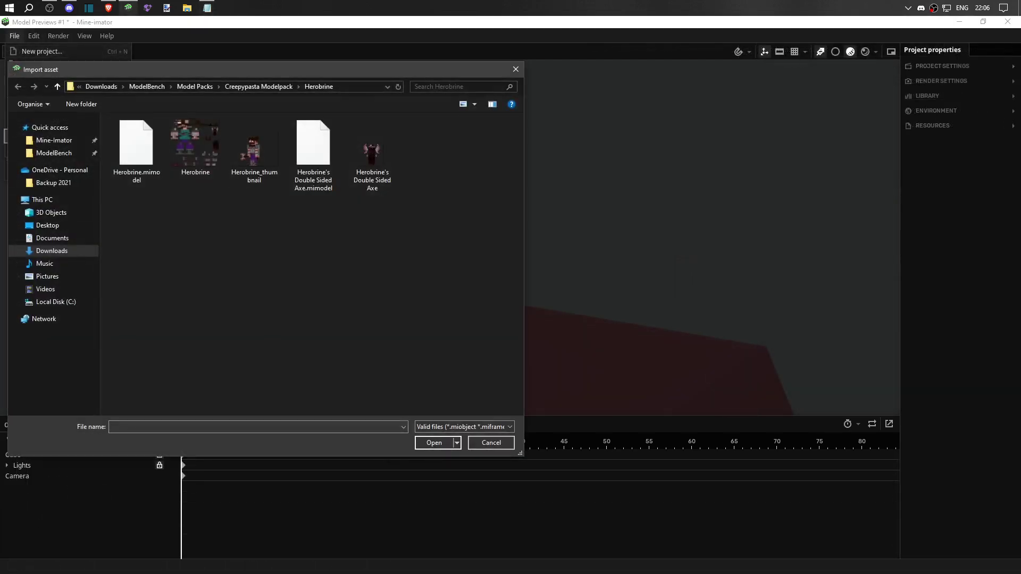
{"action": "left_click", "coordinate": [194, 86]}
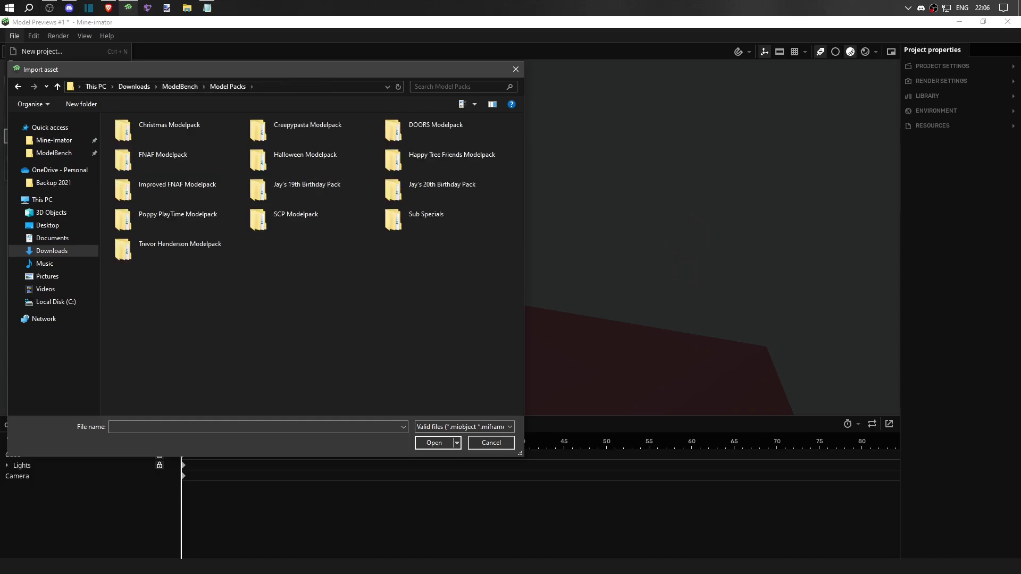
{"action": "double_click", "coordinate": [177, 184]}
{"action": "double_click", "coordinate": [141, 147]}
{"action": "double_click", "coordinate": [140, 135]}
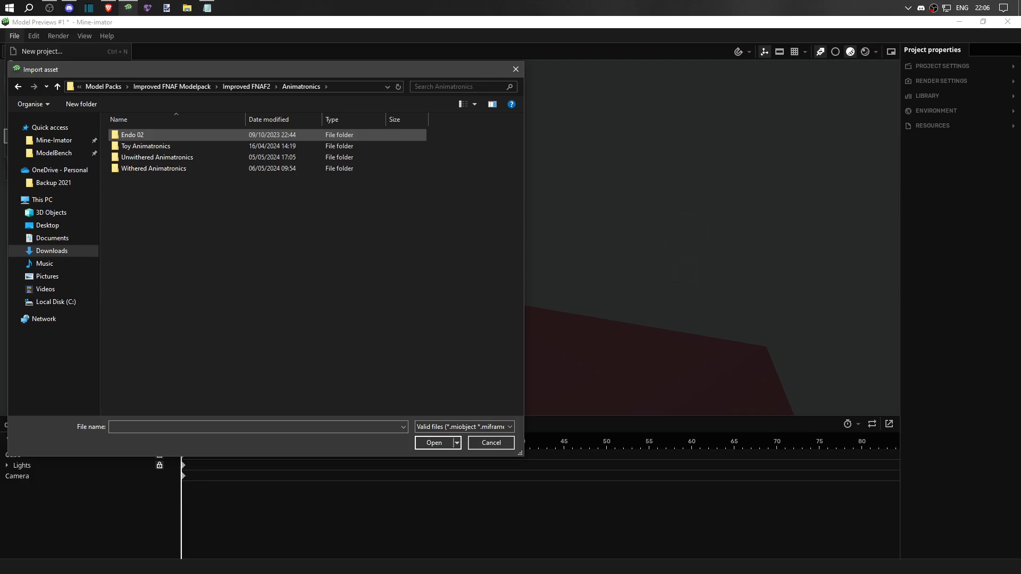
{"action": "double_click", "coordinate": [132, 134]}
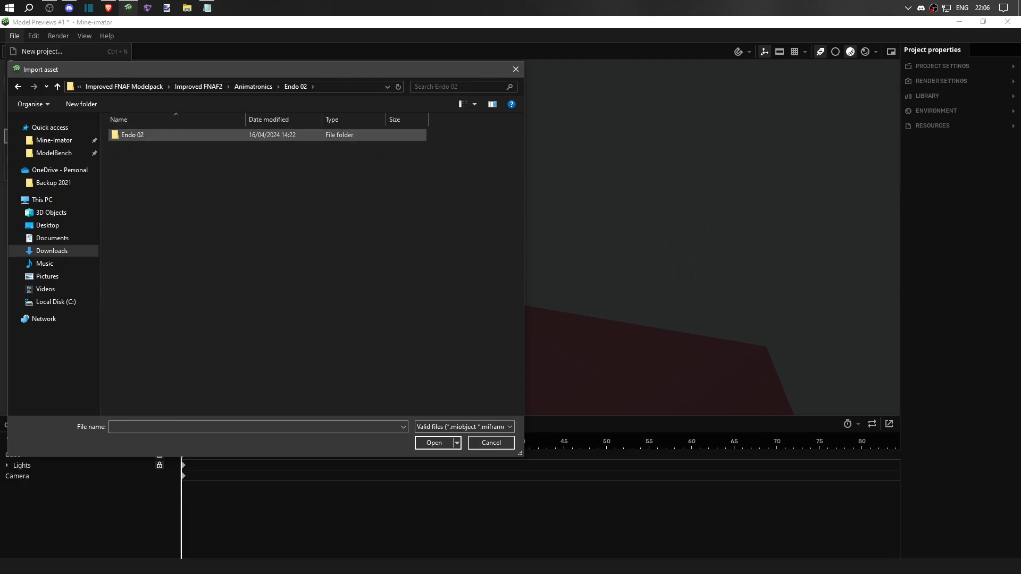
{"action": "double_click", "coordinate": [133, 134]}
{"action": "double_click", "coordinate": [137, 147]}
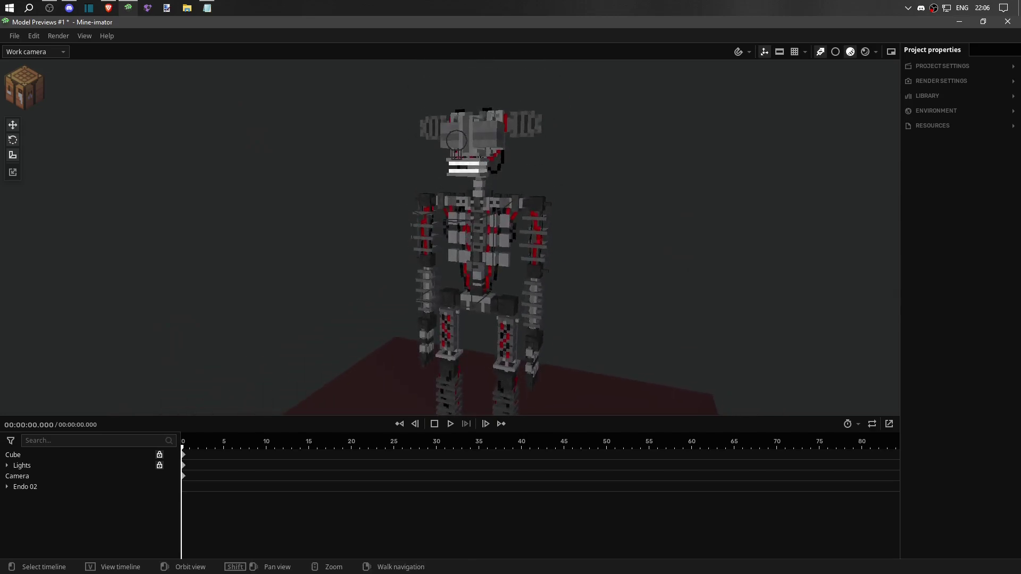
Step: Select both of Endo 02's ears and rotate them together
{"action": "right_click_drag", "start_coordinate": [449, 236], "coordinate": [449, 237]}
{"action": "key", "text": "w"}
{"action": "key", "text": "w"}
{"action": "left_click", "coordinate": [449, 237]}
{"action": "left_click", "coordinate": [255, 178]}
{"action": "left_click", "coordinate": [467, 178]}
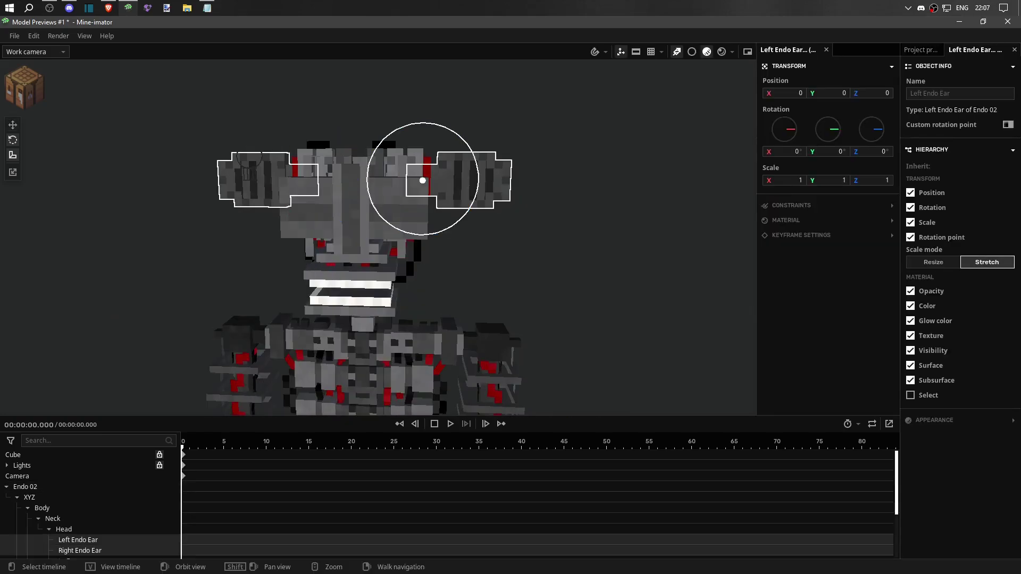
{"action": "mouse_move", "coordinate": [423, 124]}
{"action": "left_mouse_down"}
{"action": "mouse_move", "coordinate": [452, 130]}
{"action": "mouse_move", "coordinate": [396, 132]}
{"action": "mouse_move", "coordinate": [425, 123]}
{"action": "left_mouse_up"}
Step: Scale the top and bottom eyelids of both Endo 02 eyes to about 0.3 in Y and bend them about 17° in Z
{"action": "left_click", "coordinate": [313, 194]}
{"action": "left_click", "coordinate": [314, 226]}
{"action": "left_click", "coordinate": [398, 229]}
{"action": "left_click", "coordinate": [396, 201], "text": "shift"}
{"action": "left_click_drag", "start_coordinate": [840, 181], "coordinate": [819, 180]}
{"action": "right_click_drag", "start_coordinate": [404, 213], "coordinate": [406, 210]}
{"action": "mouse_move", "coordinate": [467, 142]}
{"action": "left_mouse_down"}
{"action": "mouse_move", "coordinate": [474, 159]}
{"action": "mouse_move", "coordinate": [470, 149]}
{"action": "left_mouse_up"}
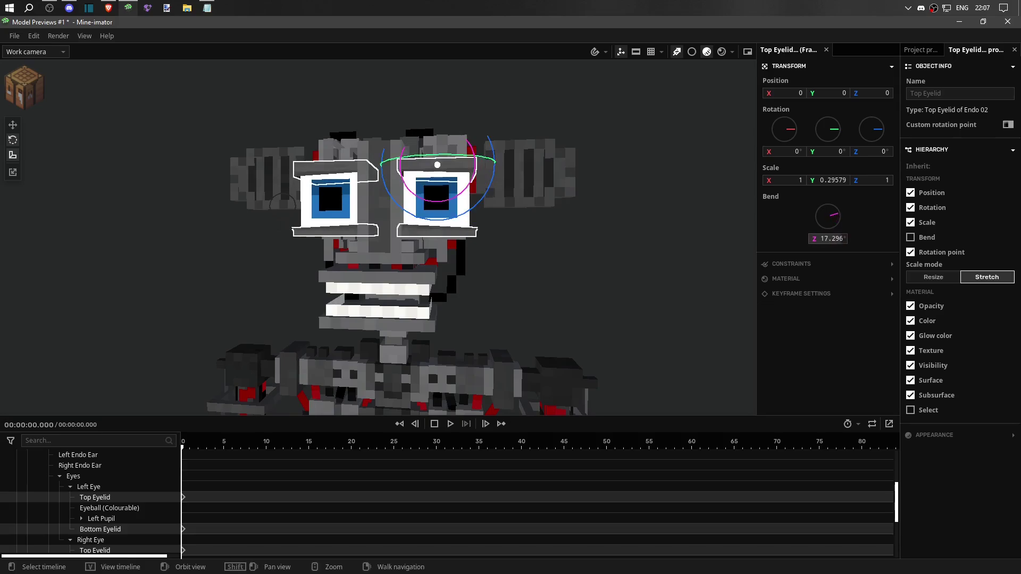
Step: Select the irises of both Endo 02 eyes and try a different blend color on them
{"action": "scroll", "coordinate": [337, 251], "scroll_direction": "up", "scroll_amount": 5}
{"action": "left_click", "coordinate": [265, 242]}
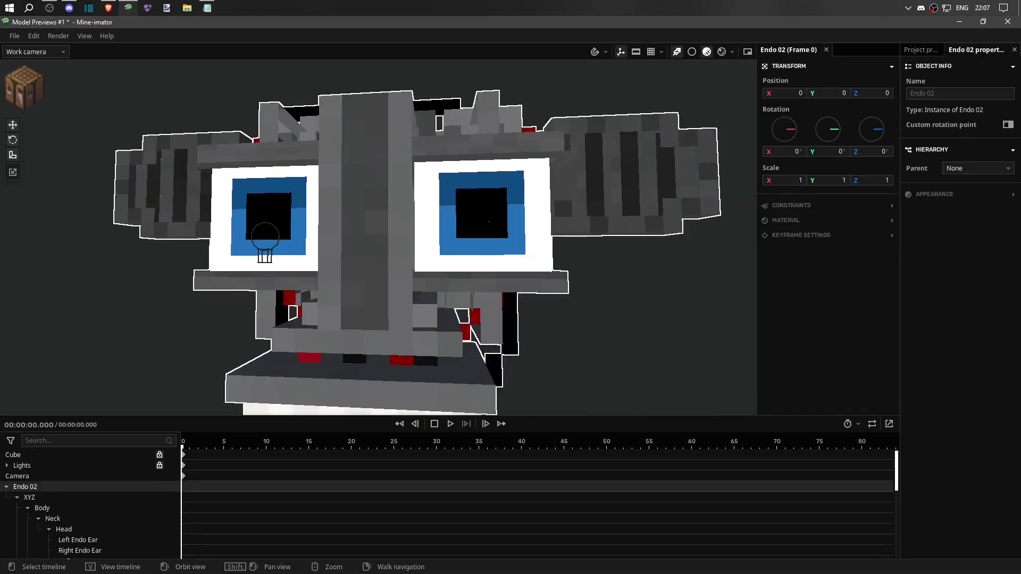
{"action": "left_click", "coordinate": [481, 213]}
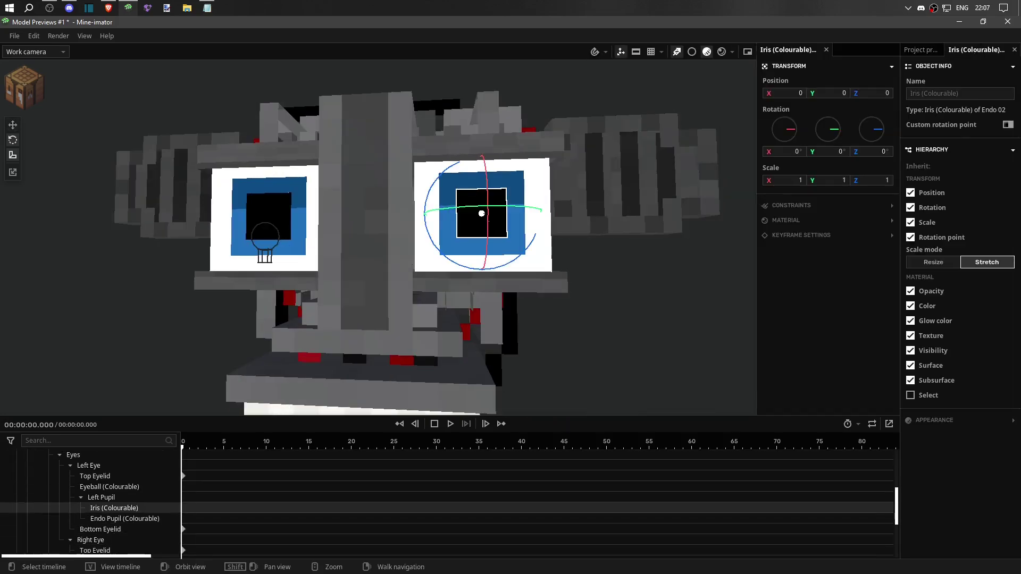
{"action": "left_click", "coordinate": [268, 215]}
{"action": "left_click", "coordinate": [795, 270]}
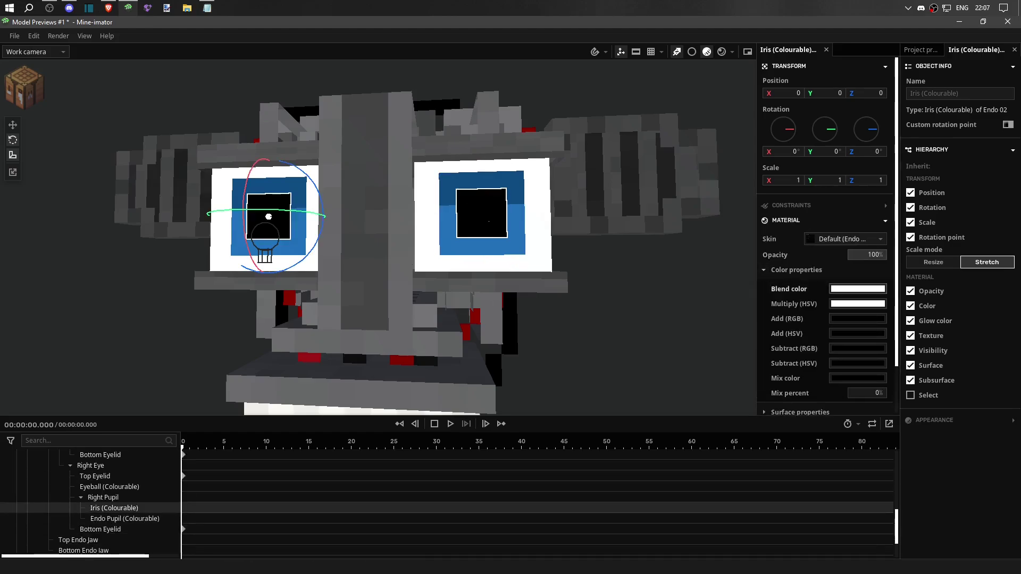
{"action": "left_click", "coordinate": [857, 288]}
{"action": "left_click_drag", "start_coordinate": [850, 319], "coordinate": [829, 294]}
{"action": "key", "text": "Escape"}
Step: Select the endo pupils of both Endo 02 eyes and try a red mix color on them
{"action": "left_click", "coordinate": [481, 214]}
{"action": "left_click", "coordinate": [268, 217]}
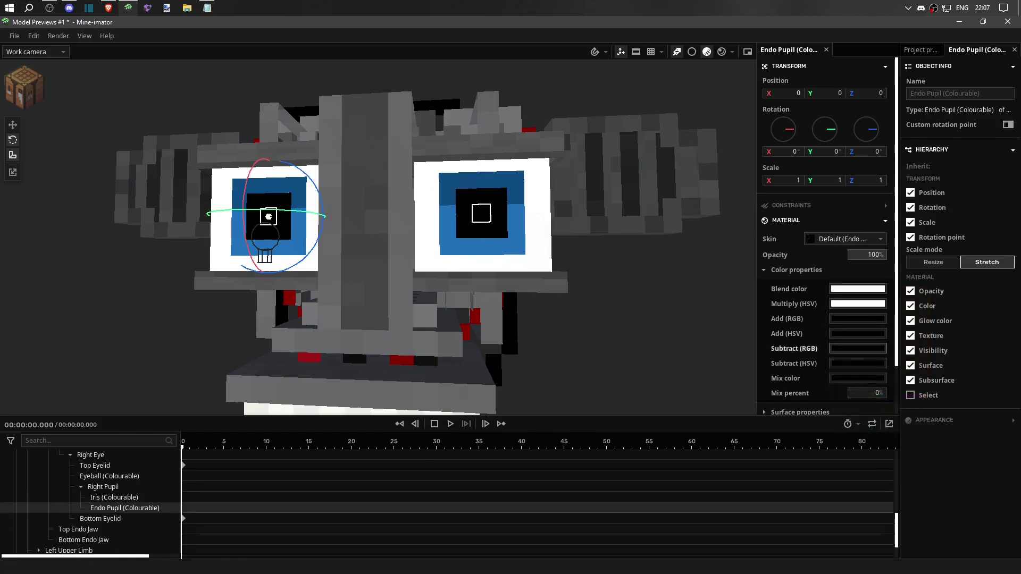
{"action": "left_click", "coordinate": [858, 378]}
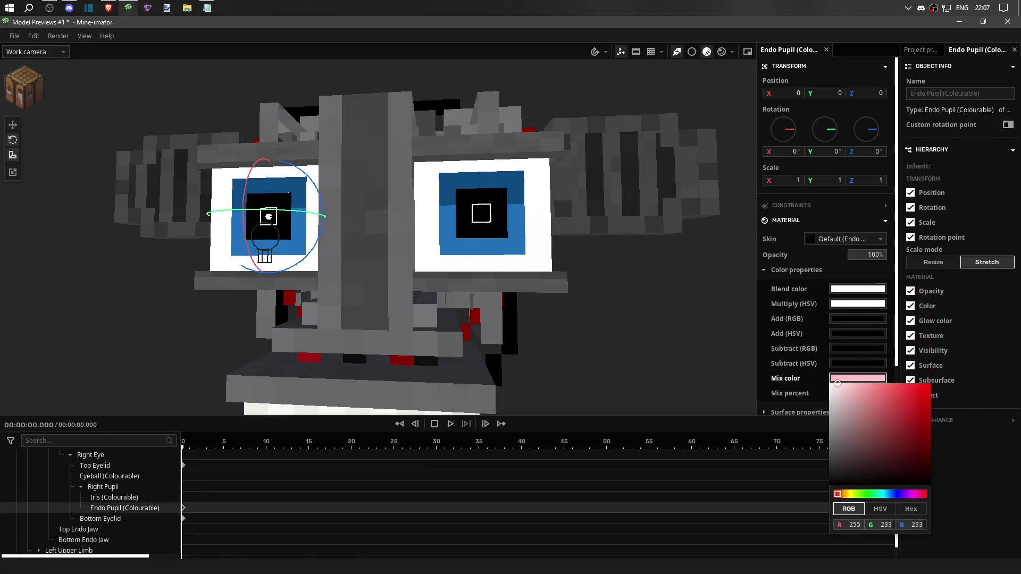
{"action": "key", "text": "Escape"}
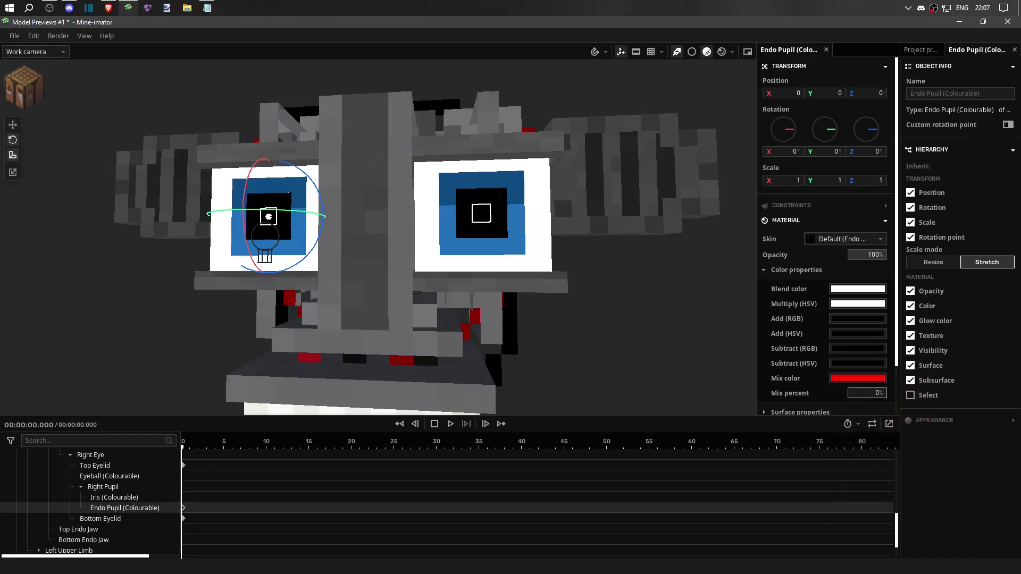
{"action": "key", "text": "Escape"}
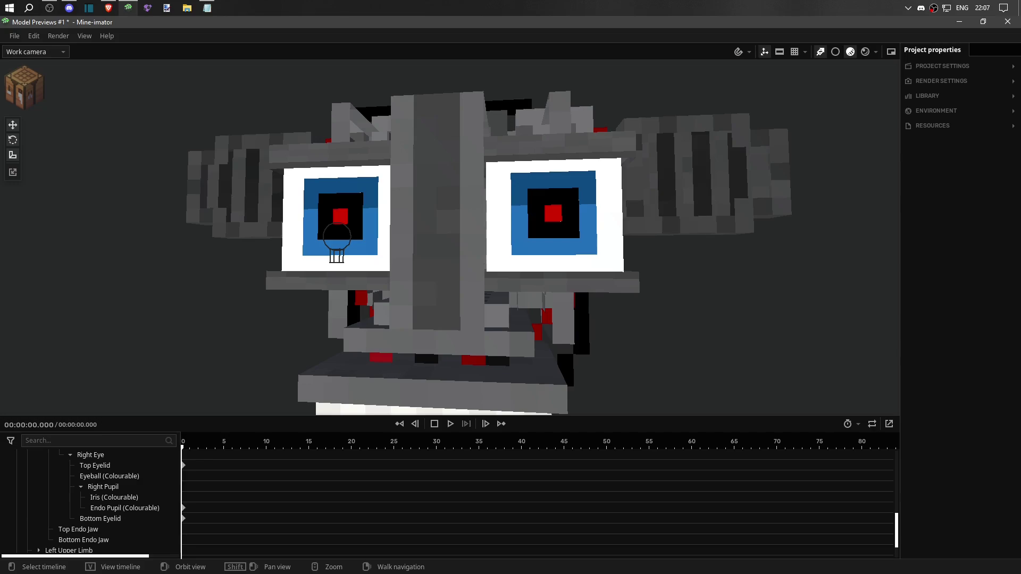
{"action": "scroll", "coordinate": [337, 242], "scroll_direction": "down", "scroll_amount": 5}
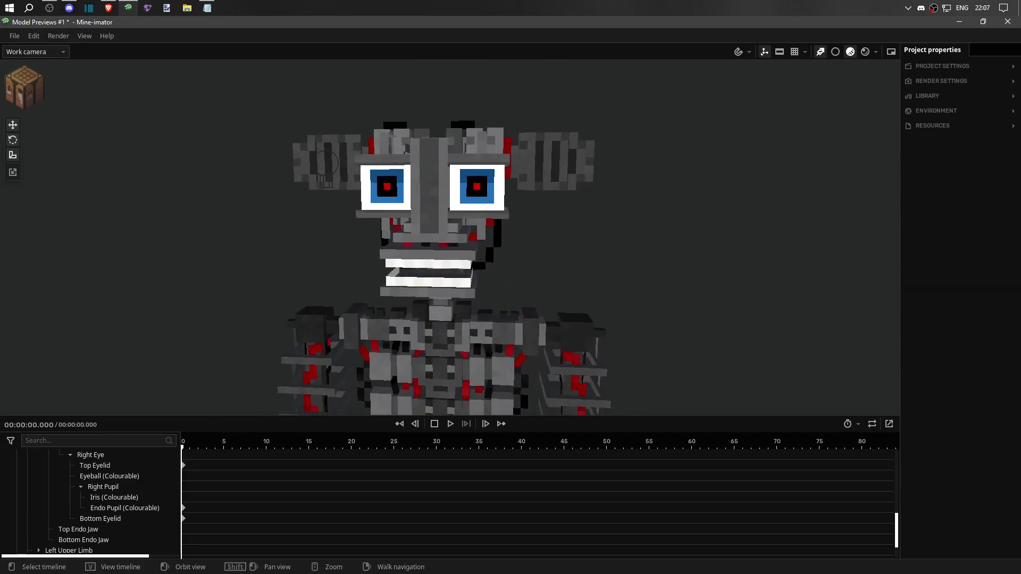
Step: Undo the red mix color on both endo pupils
{"action": "left_click", "coordinate": [386, 186]}
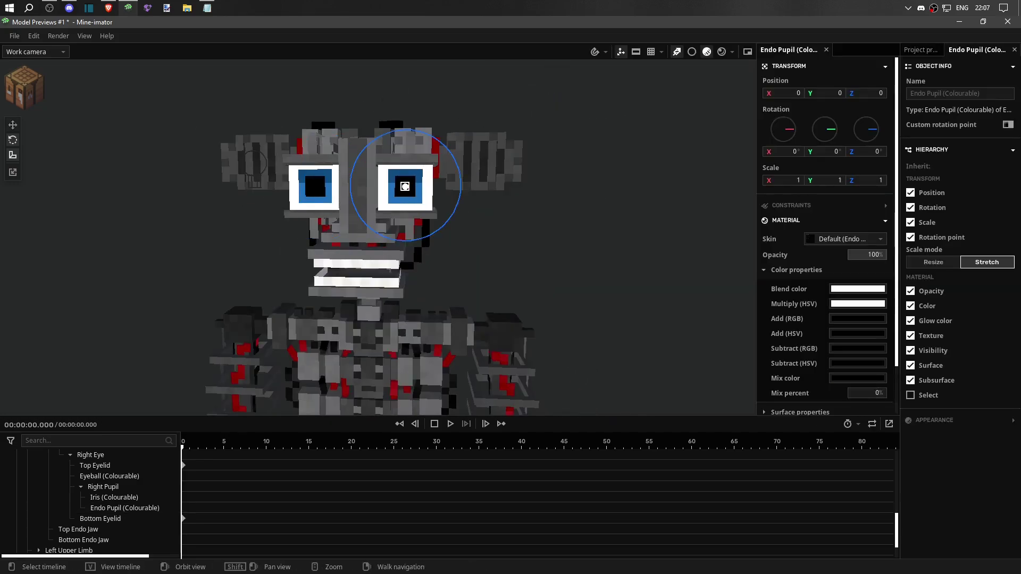
{"action": "left_click", "coordinate": [405, 186]}
{"action": "left_click", "coordinate": [253, 163]}
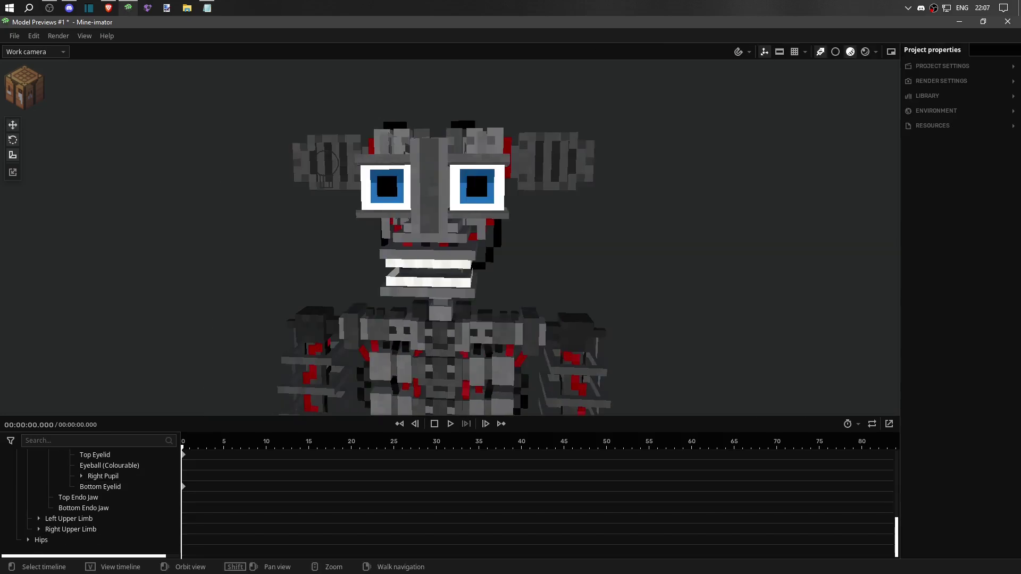
Step: Hide Endo 02's Eyes group, view the head without the eyes, and undo the hiding
{"action": "scroll", "coordinate": [253, 170], "scroll_direction": "up", "scroll_amount": 3}
{"action": "left_click", "coordinate": [251, 181]}
{"action": "left_click", "coordinate": [252, 180]}
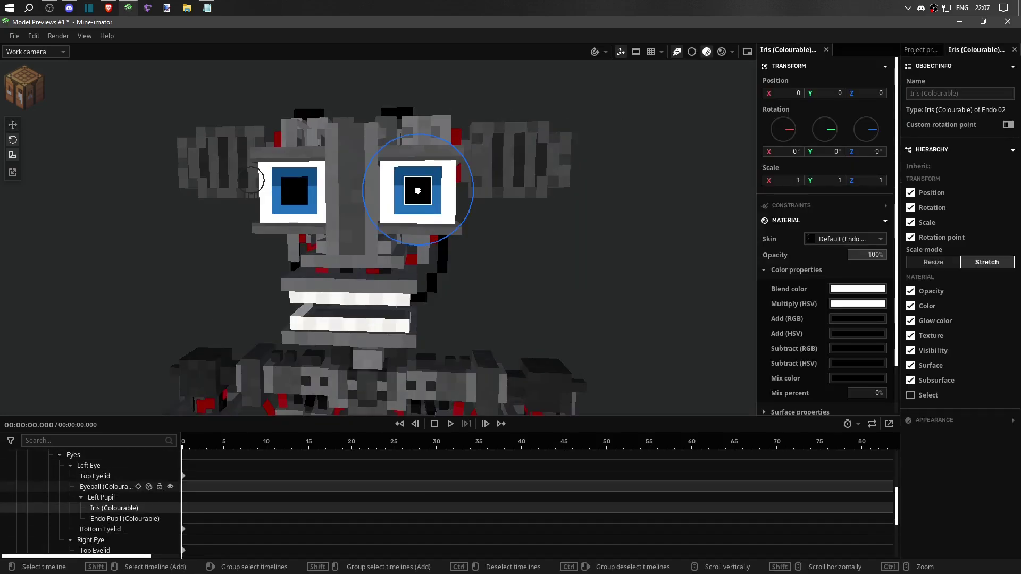
{"action": "left_click", "coordinate": [170, 455]}
{"action": "left_click", "coordinate": [585, 240]}
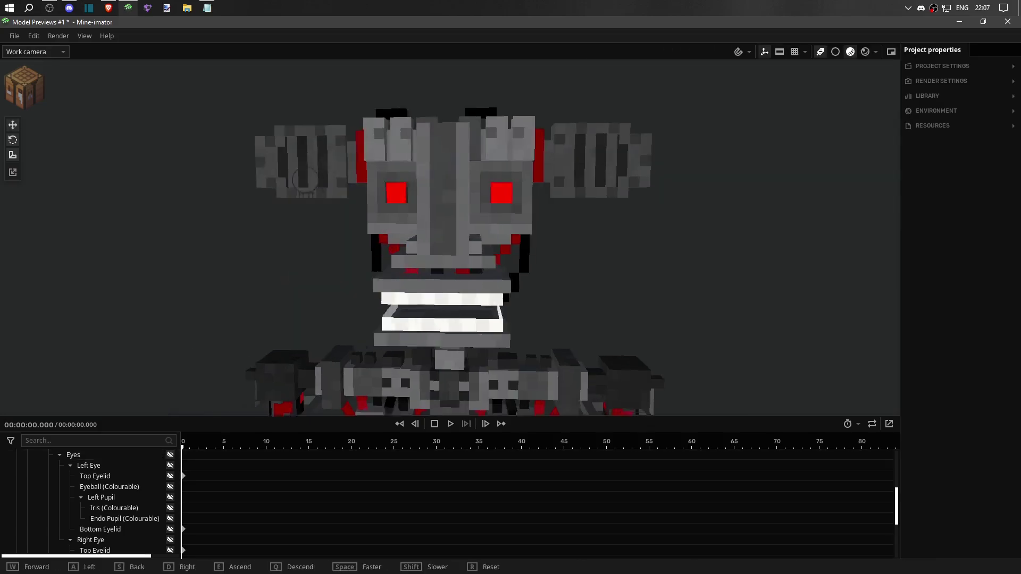
{"action": "right_click_drag", "start_coordinate": [585, 239], "coordinate": [473, 240]}
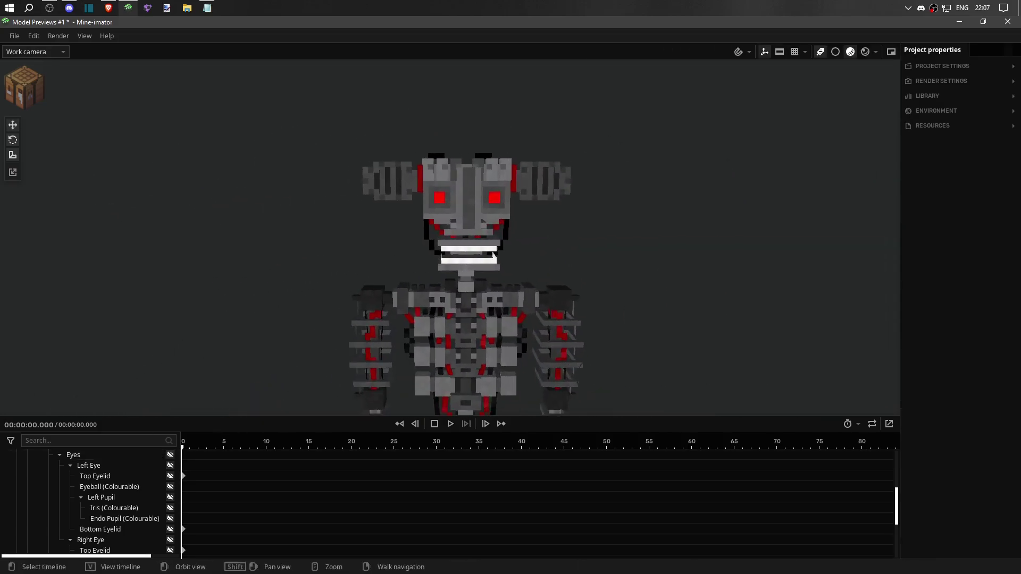
{"action": "key", "text": "ctrl+z"}
{"action": "key", "text": "ctrl+z"}
{"action": "key", "text": "Escape"}
Step: Try opening Endo 02's mouth by rotating the Bottom Endo Jaw about 35.5° in X
{"action": "right_click_drag", "start_coordinate": [541, 251], "coordinate": [521, 250]}
{"action": "left_click", "coordinate": [451, 234]}
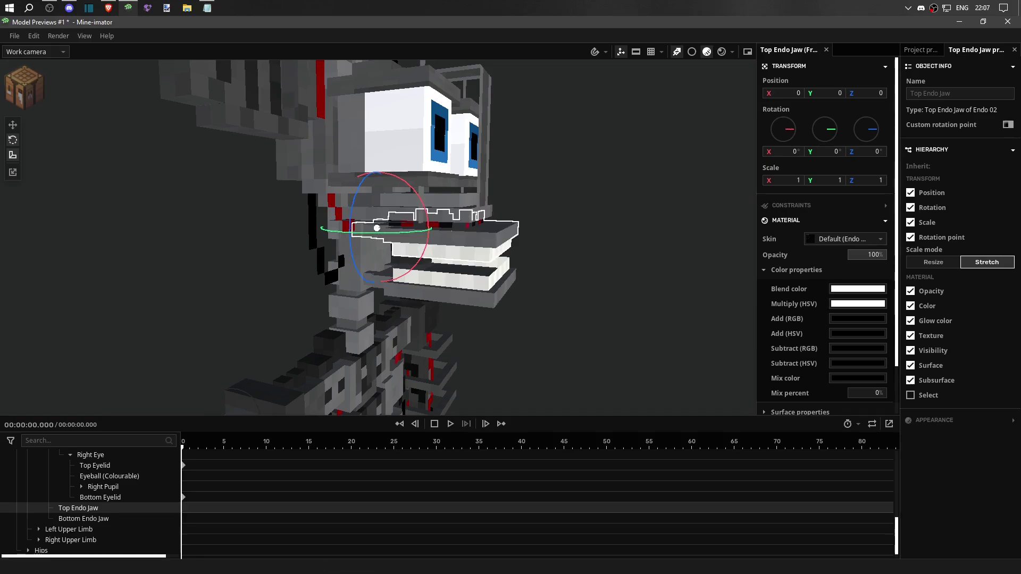
{"action": "left_click", "coordinate": [457, 282]}
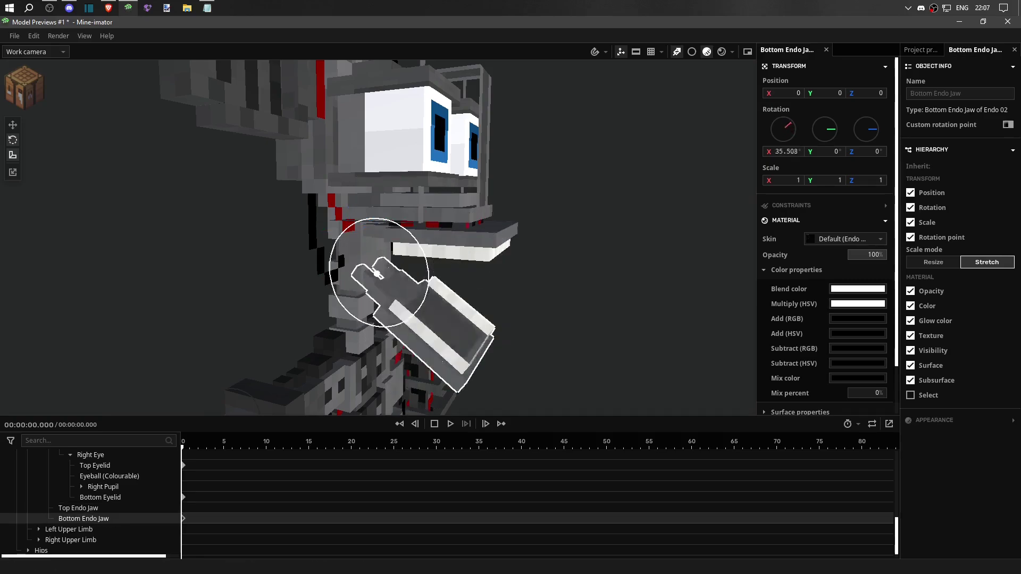
{"action": "key", "text": "Escape"}
Step: Rotate the Left Upper Limb about 28° in Y and 20° in Z, and bend it about -95° in X
{"action": "right_click_drag", "start_coordinate": [510, 240], "coordinate": [308, 218]}
{"action": "left_click", "coordinate": [250, 84]}
{"action": "right_click_drag", "start_coordinate": [247, 84], "coordinate": [319, 212]}
{"action": "left_click", "coordinate": [367, 255]}
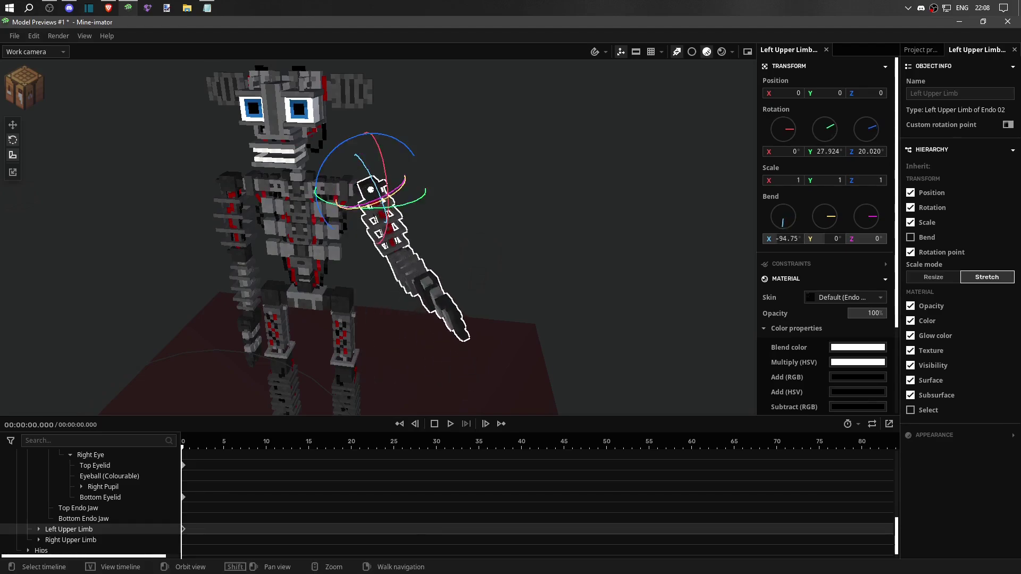
Step: Rotate the Left Hand to about -12° in X, -38° in Y and 42° in Z
{"action": "right_click_drag", "start_coordinate": [372, 239], "coordinate": [351, 266]}
{"action": "left_click", "coordinate": [345, 292]}
{"action": "middle_click_drag", "start_coordinate": [372, 239], "coordinate": [420, 264]}
{"action": "left_click", "coordinate": [531, 346]}
{"action": "left_click", "coordinate": [367, 277]}
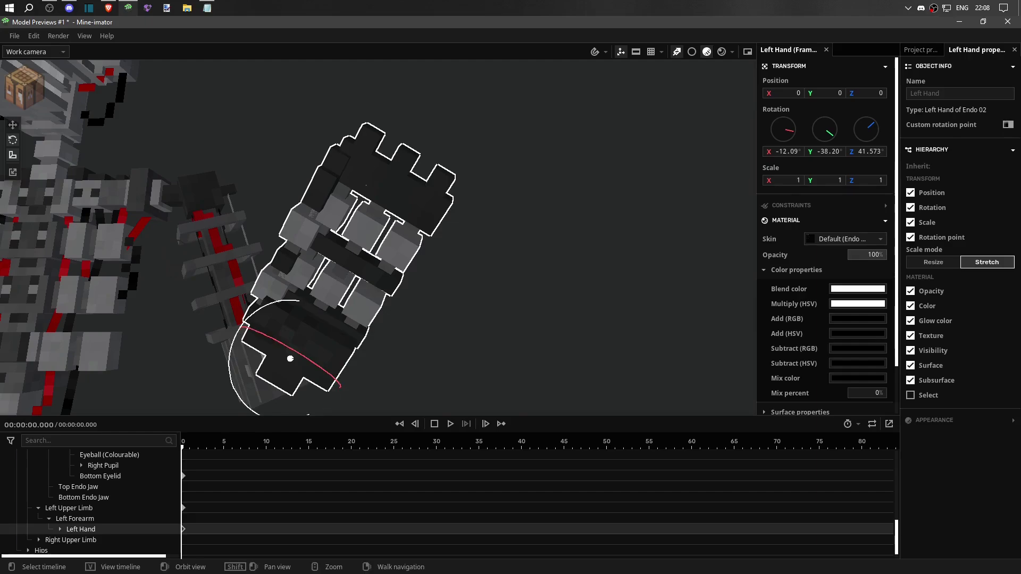
Step: Rotate the left thumb to about -68° X, 19° Y and 29° Z, and spread the index and pinky fingers outward
{"action": "left_click", "coordinate": [297, 223]}
{"action": "middle_click_drag", "start_coordinate": [372, 239], "coordinate": [394, 247]}
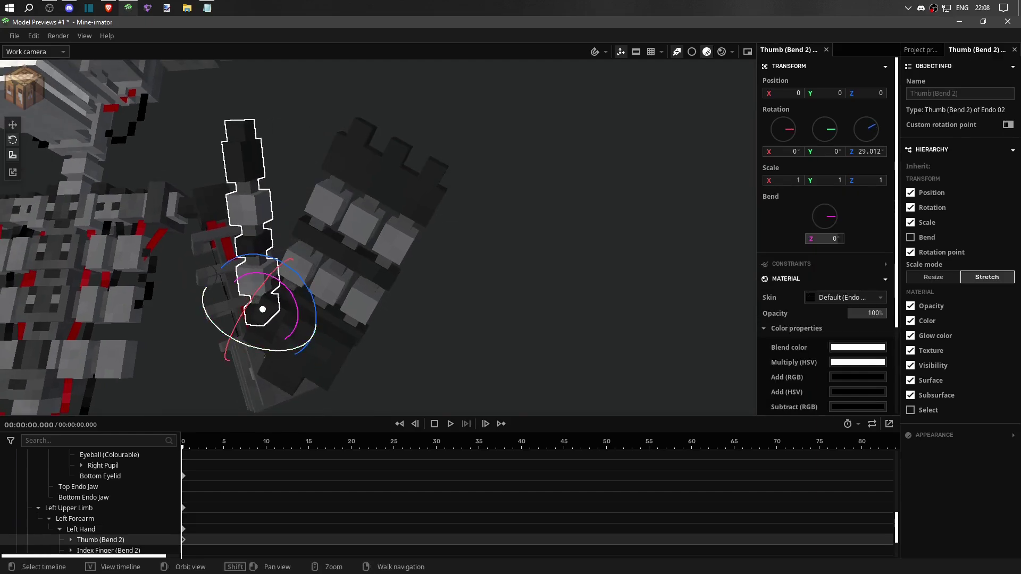
{"action": "left_click_drag", "start_coordinate": [289, 316], "coordinate": [250, 348]}
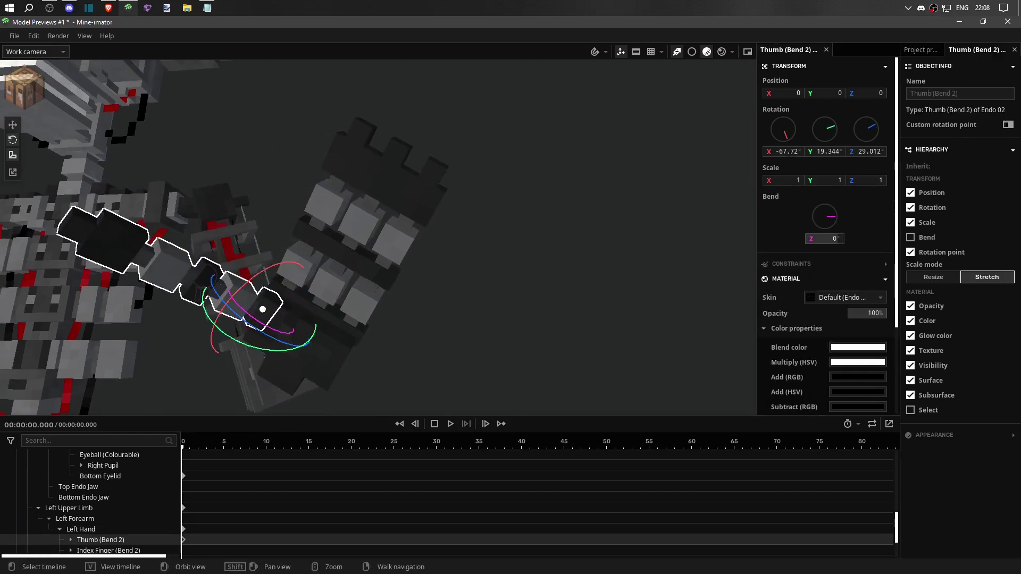
{"action": "left_click", "coordinate": [348, 154]}
{"action": "left_click", "coordinate": [396, 175]}
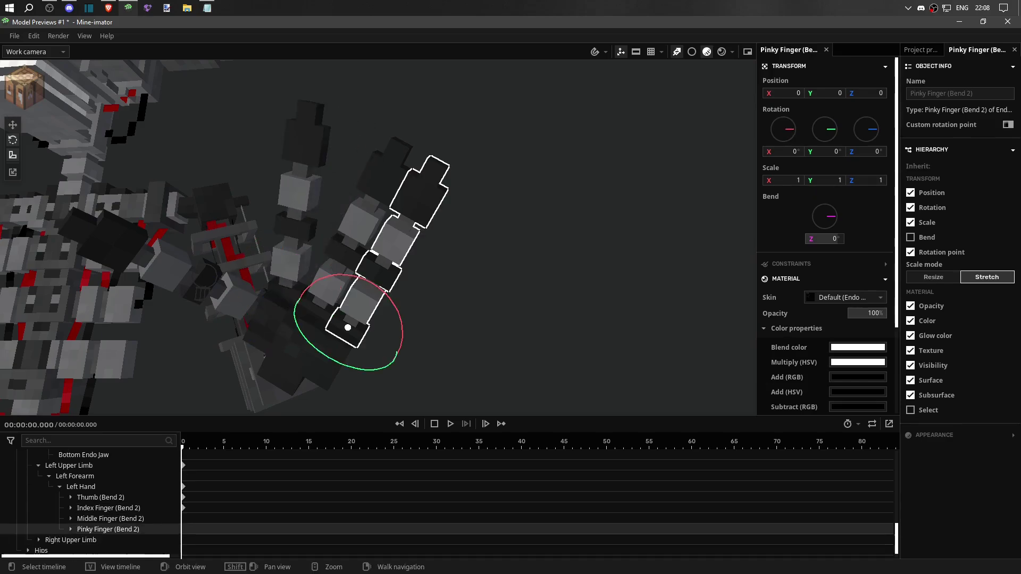
{"action": "left_click_drag", "start_coordinate": [340, 380], "coordinate": [383, 367]}
Step: Select the left hand's thumb and three fingers together, try bending and rotating them, and undo both attempts
{"action": "left_click", "coordinate": [381, 167], "text": "shift"}
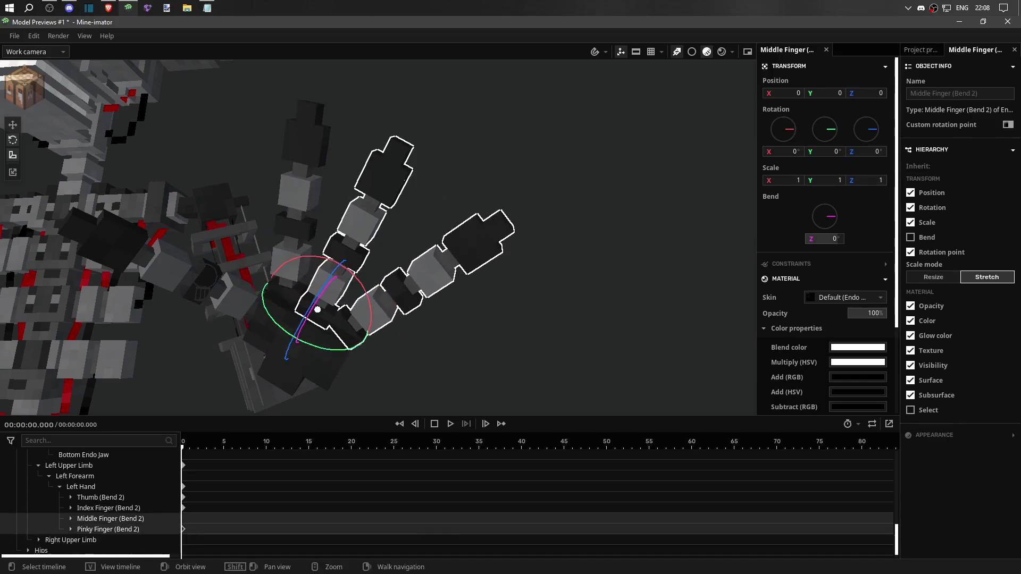
{"action": "left_click", "coordinate": [304, 138], "text": "shift"}
{"action": "left_click", "coordinate": [103, 237], "text": "shift"}
{"action": "left_click_drag", "start_coordinate": [824, 216], "coordinate": [822, 229]}
{"action": "key", "text": "ctrl+z"}
{"action": "left_click_drag", "start_coordinate": [287, 324], "coordinate": [255, 319]}
{"action": "key", "text": "ctrl+z"}
{"action": "key", "text": "ctrl+y"}
{"action": "key", "text": "ctrl+z"}
Step: Reset the pose of the left arm, including its fingers, hand and upper limb
{"action": "left_click", "coordinate": [108, 529]}
{"action": "left_click", "coordinate": [108, 507]}
{"action": "left_click", "coordinate": [100, 497]}
{"action": "left_click", "coordinate": [59, 486]}
{"action": "left_click", "coordinate": [80, 519]}
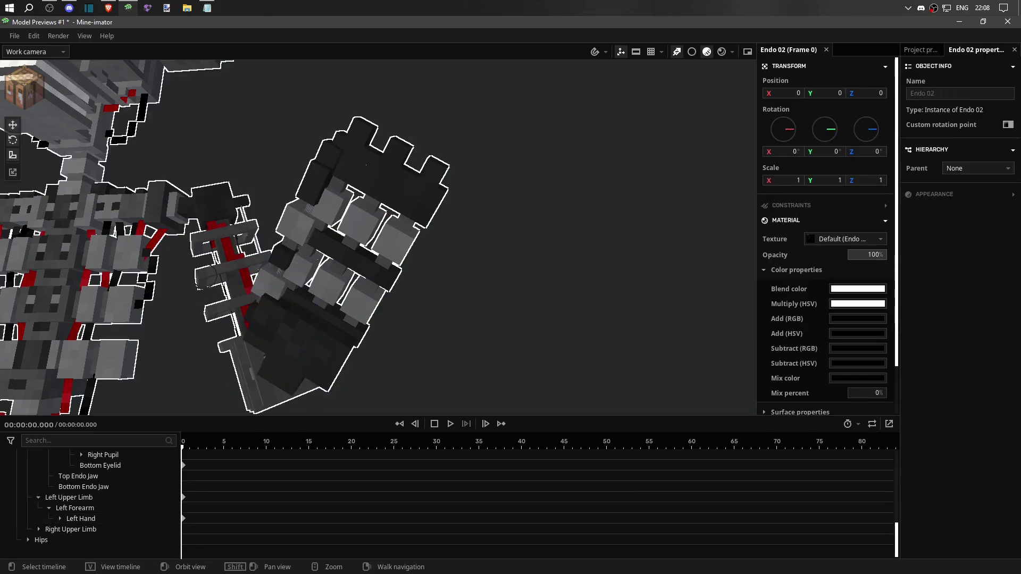
{"action": "left_click_drag", "start_coordinate": [239, 329], "coordinate": [249, 388]}
{"action": "left_click", "coordinate": [69, 497]}
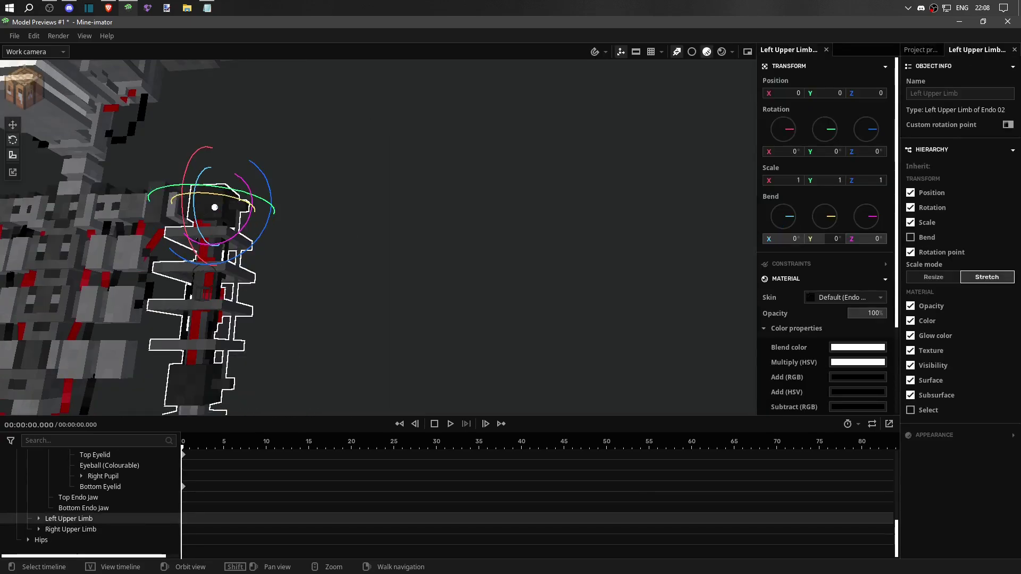
Step: Try tilting Endo 02's Body about -7° in Z
{"action": "middle_click_drag", "start_coordinate": [319, 240], "coordinate": [372, 240]}
{"action": "left_click", "coordinate": [306, 255]}
{"action": "scroll", "coordinate": [91, 505], "scroll_direction": "up", "scroll_amount": 5}
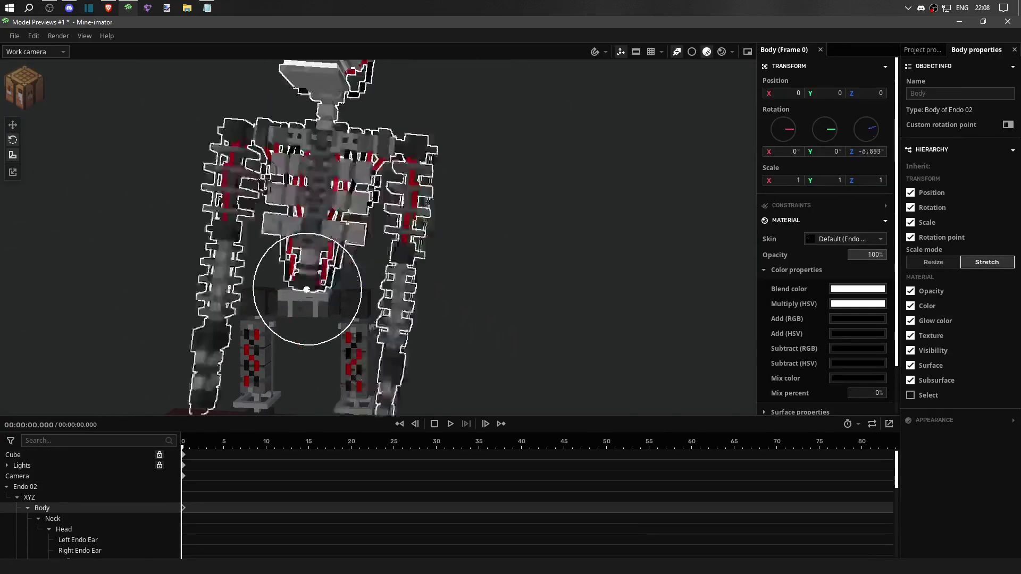
{"action": "left_click", "coordinate": [307, 305]}
{"action": "right_click_drag", "start_coordinate": [373, 240], "coordinate": [372, 239]}
Step: Try rotating the Left Thigh about 17.5° in Y and 15.6° in Z, and undo the leg pose
{"action": "left_click", "coordinate": [420, 244]}
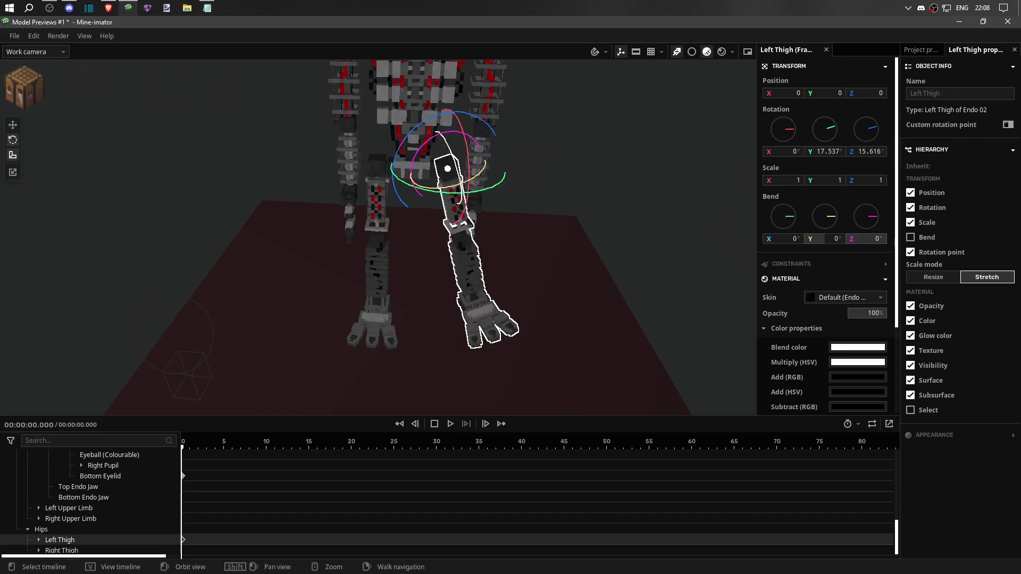
{"action": "right_click_drag", "start_coordinate": [372, 239], "coordinate": [372, 239]}
{"action": "left_click", "coordinate": [332, 243]}
{"action": "left_click", "coordinate": [386, 236]}
{"action": "key", "text": "ctrl+z"}
Step: Select the index, middle and pinky toes of the left foot together and examine them from the side
{"action": "left_click", "coordinate": [404, 313]}
{"action": "left_click", "coordinate": [364, 311]}
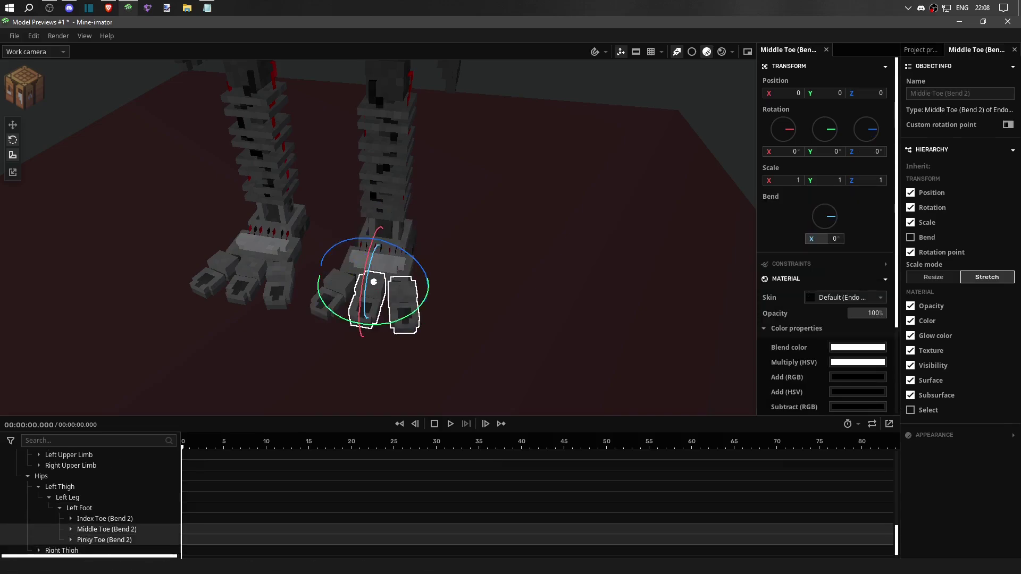
{"action": "left_click", "coordinate": [327, 297]}
{"action": "right_click_drag", "start_coordinate": [327, 297], "coordinate": [354, 414]}
{"action": "left_click_drag", "start_coordinate": [353, 413], "coordinate": [372, 393]}
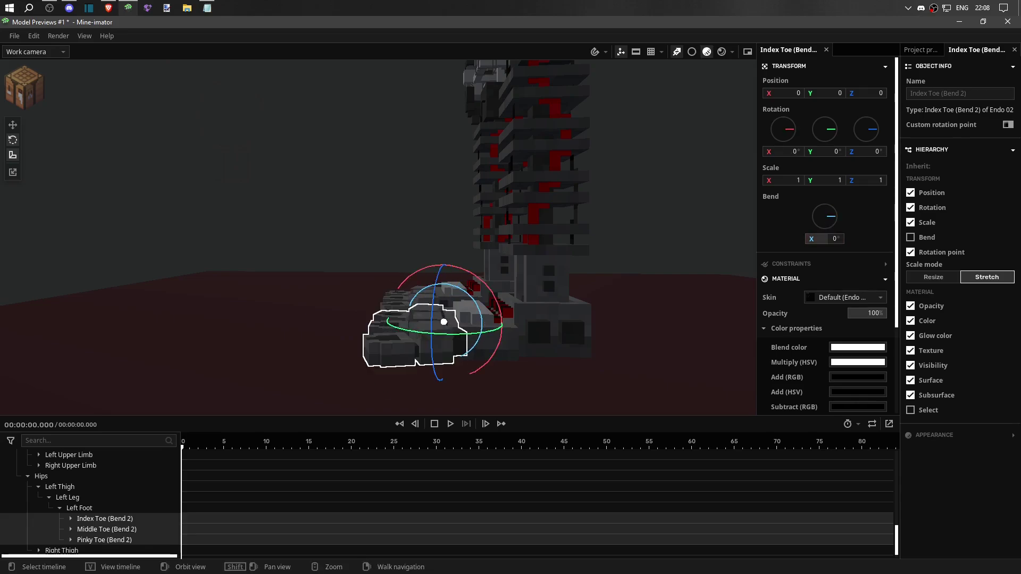
{"action": "left_click", "coordinate": [412, 340]}
{"action": "left_click", "coordinate": [450, 340]}
Step: Remove the Endo 02 model from the scene and save the project
{"action": "left_click", "coordinate": [531, 223]}
{"action": "left_click", "coordinate": [213, 159]}
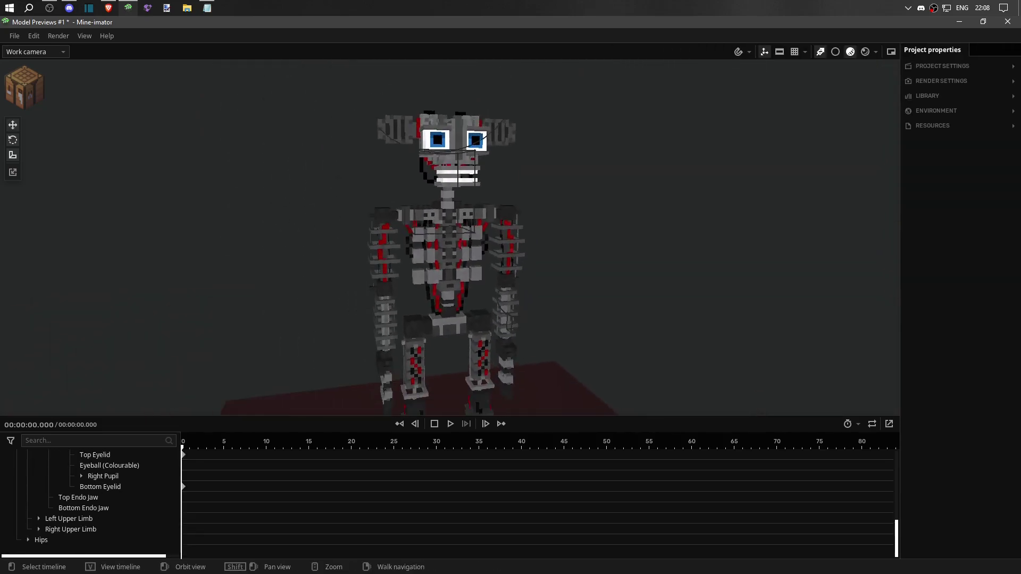
{"action": "key", "text": "ctrl+s"}
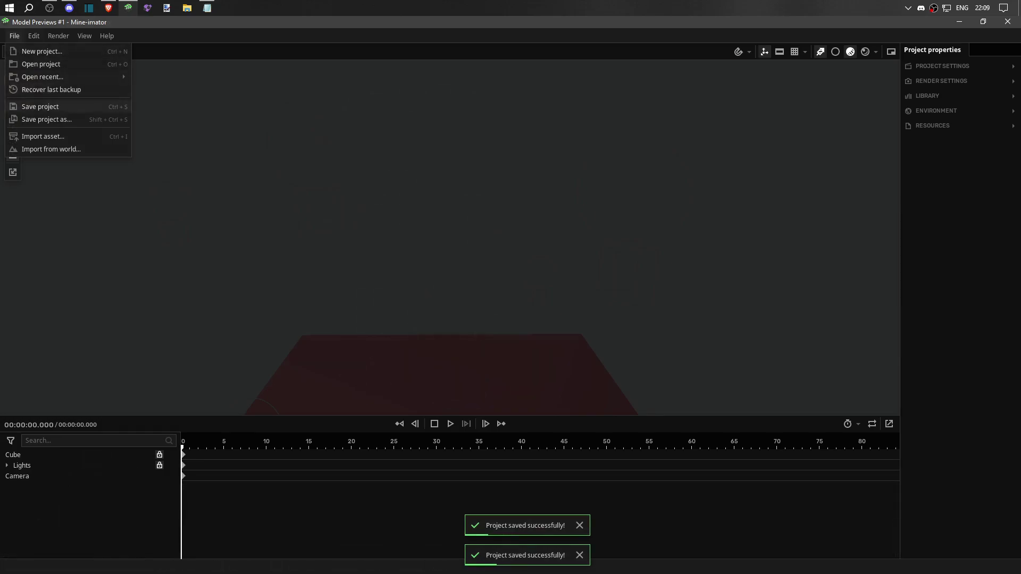
Step: Import the Unwithered Freddy Fazbear model from the Improved FNAF2 Unwithered Animatronics folder
{"action": "left_click", "coordinate": [16, 137]}
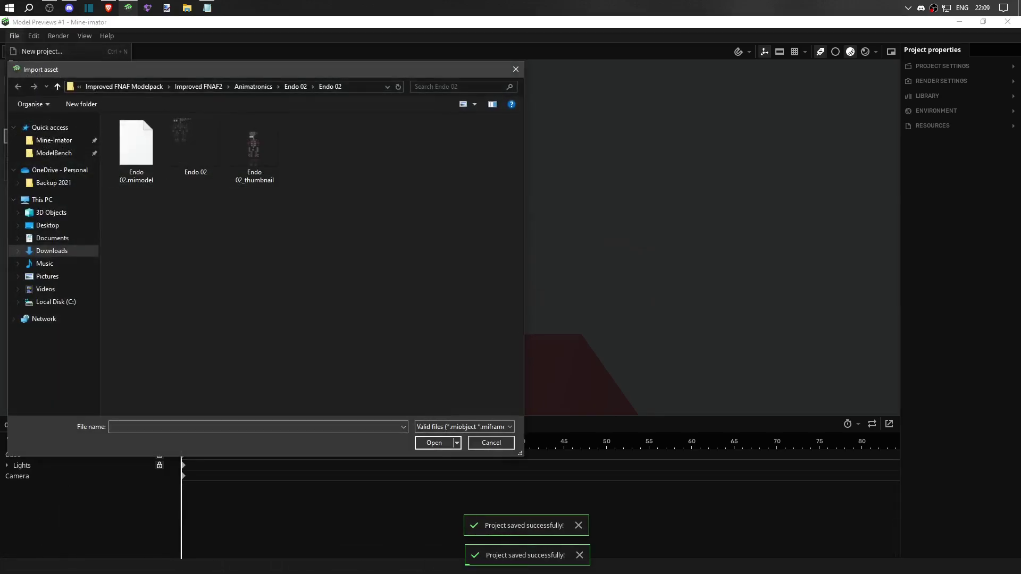
{"action": "left_click", "coordinate": [295, 86]}
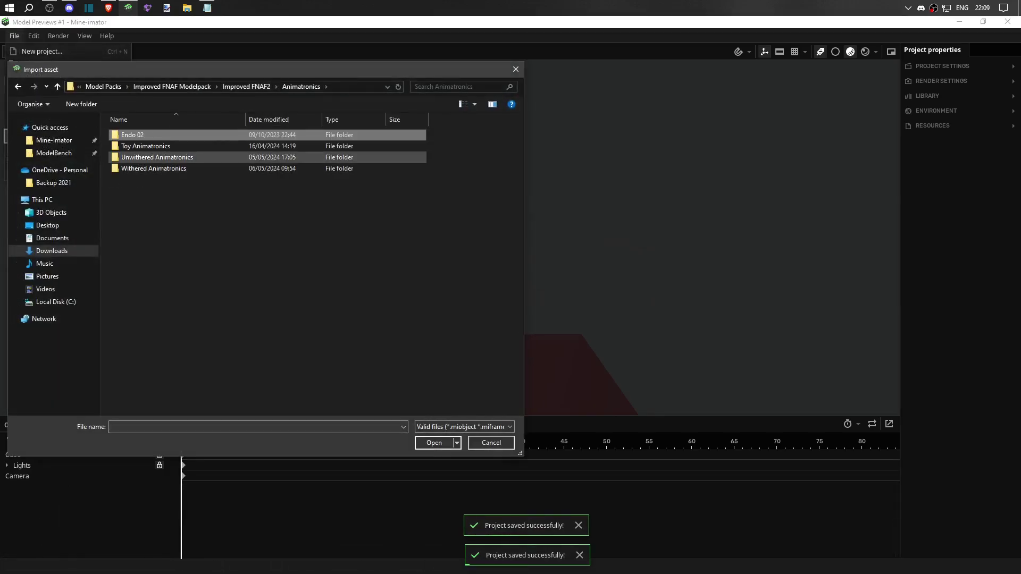
{"action": "double_click", "coordinate": [146, 146]}
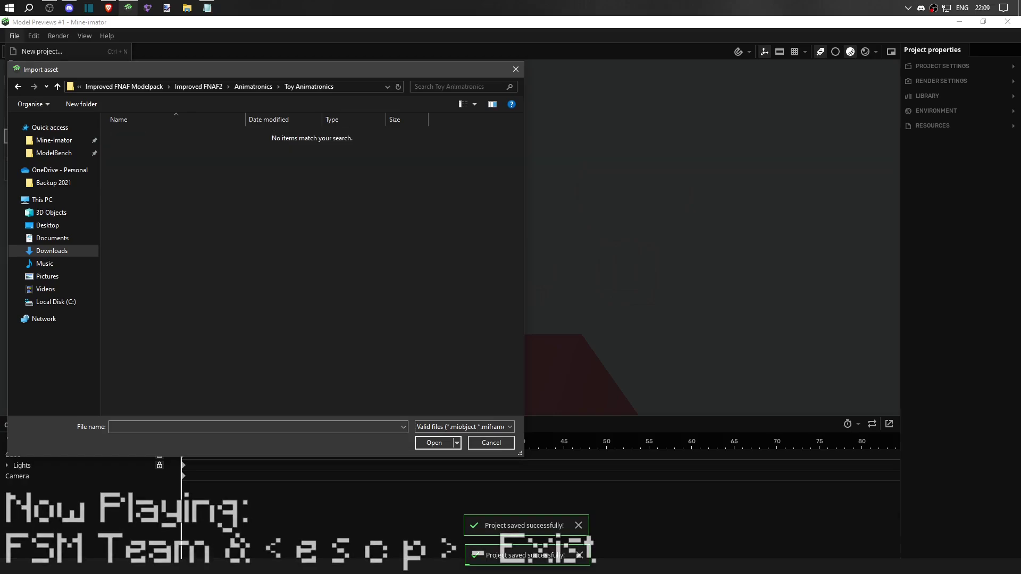
{"action": "left_click", "coordinate": [253, 86]}
{"action": "double_click", "coordinate": [155, 157]}
{"action": "double_click", "coordinate": [159, 146]}
{"action": "double_click", "coordinate": [136, 154]}
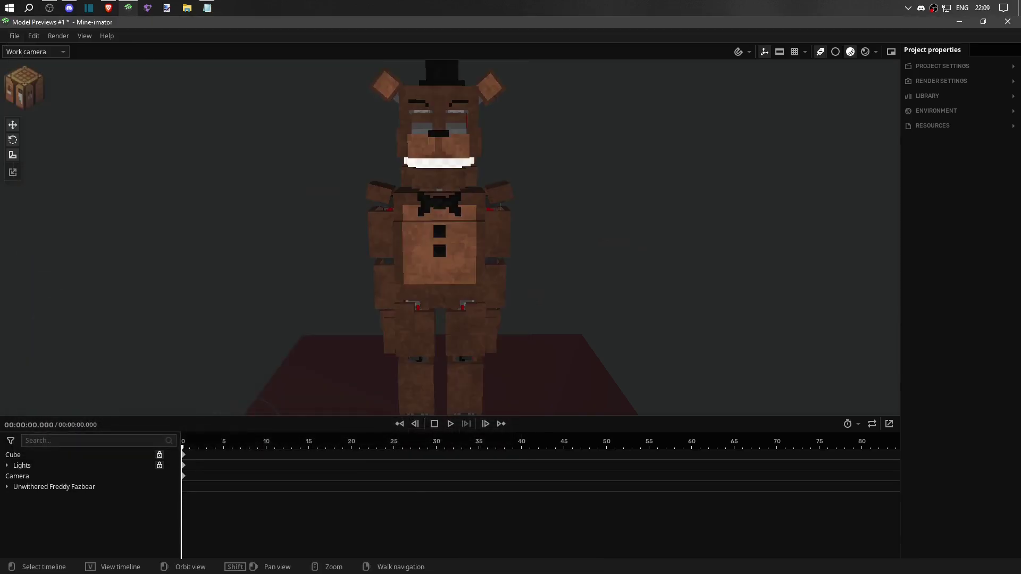
Step: Scale the top and bottom eyelids of both Freddy eyes to about 0.33 in Y and bend them about -11° in Z
{"action": "scroll", "coordinate": [295, 165], "scroll_direction": "up", "scroll_amount": 6}
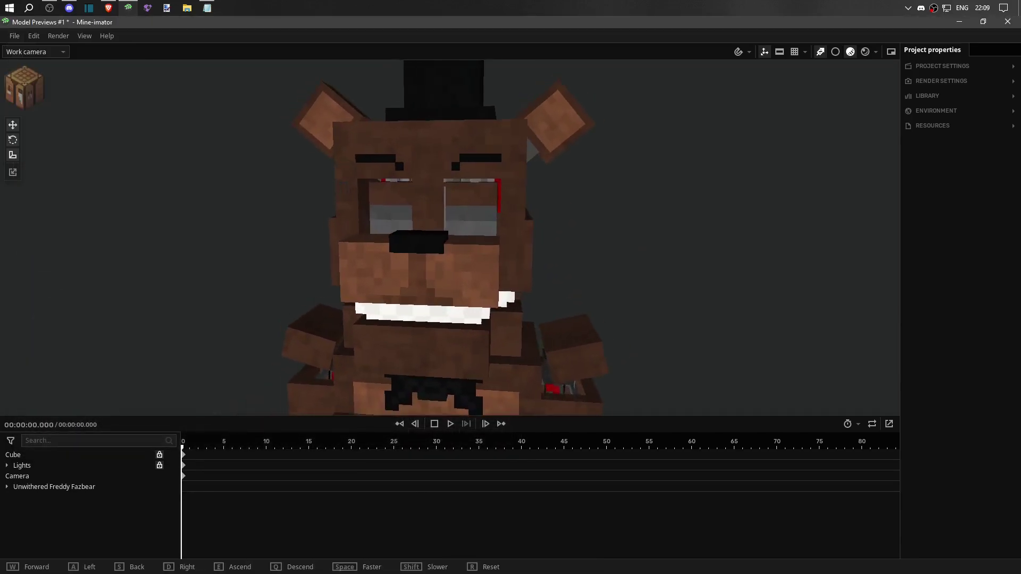
{"action": "left_click", "coordinate": [295, 165]}
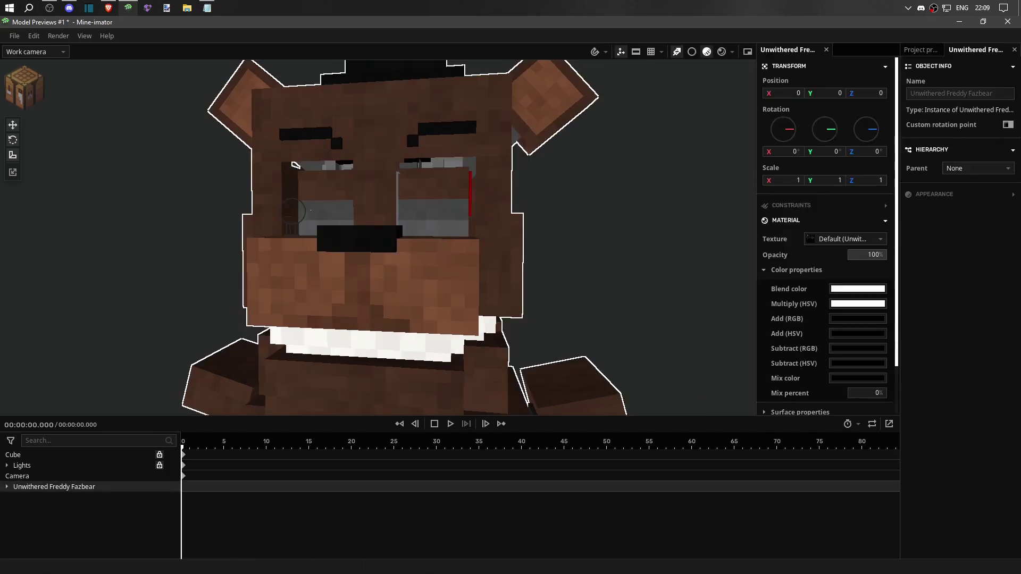
{"action": "left_click", "coordinate": [295, 165]}
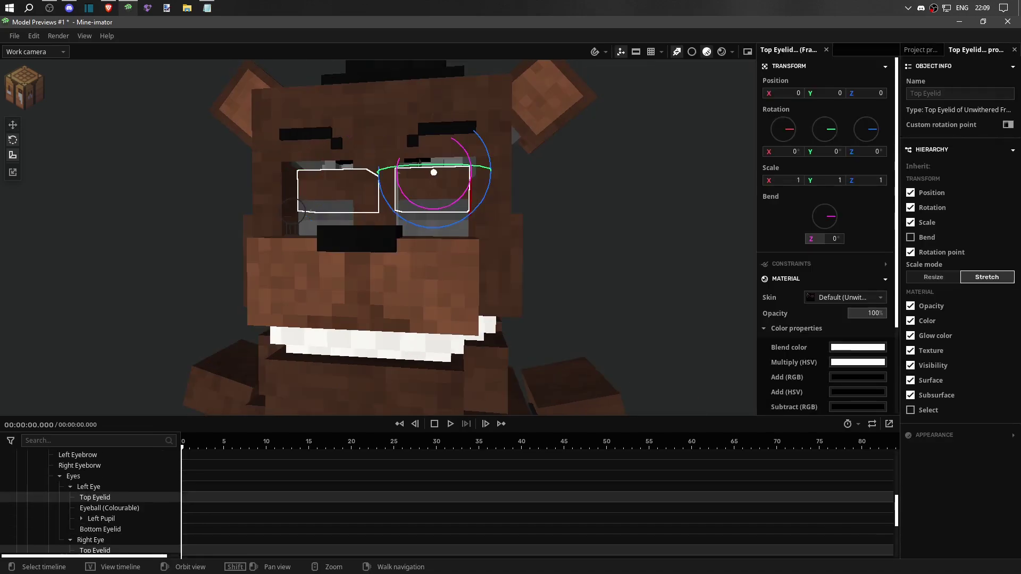
{"action": "scroll", "coordinate": [91, 503], "scroll_direction": "down", "scroll_amount": 2}
{"action": "left_click", "coordinate": [100, 507], "text": "ctrl"}
{"action": "left_click", "coordinate": [100, 455], "text": "ctrl"}
{"action": "left_click_drag", "start_coordinate": [824, 181], "coordinate": [803, 180]}
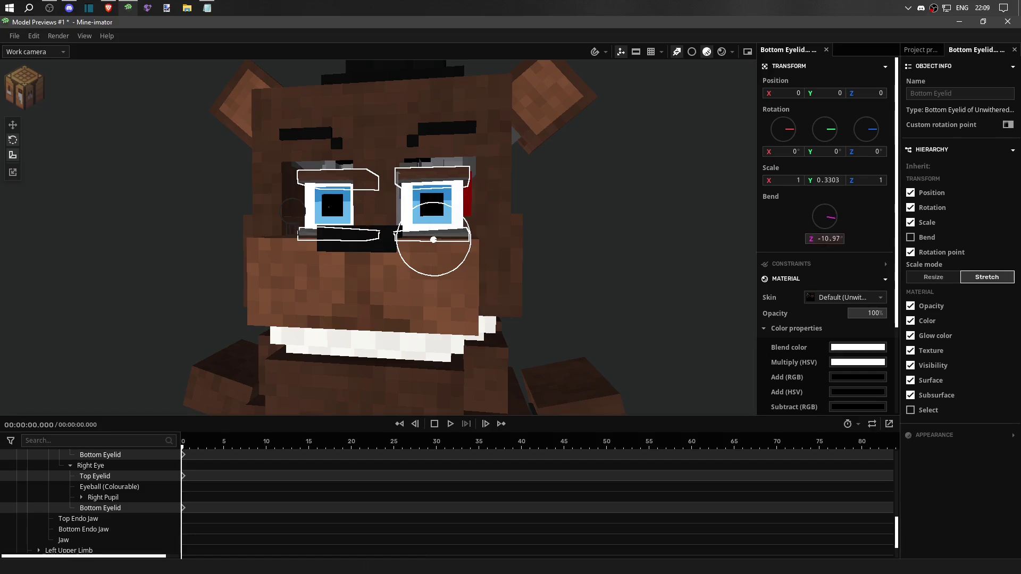
{"action": "left_click", "coordinate": [433, 173]}
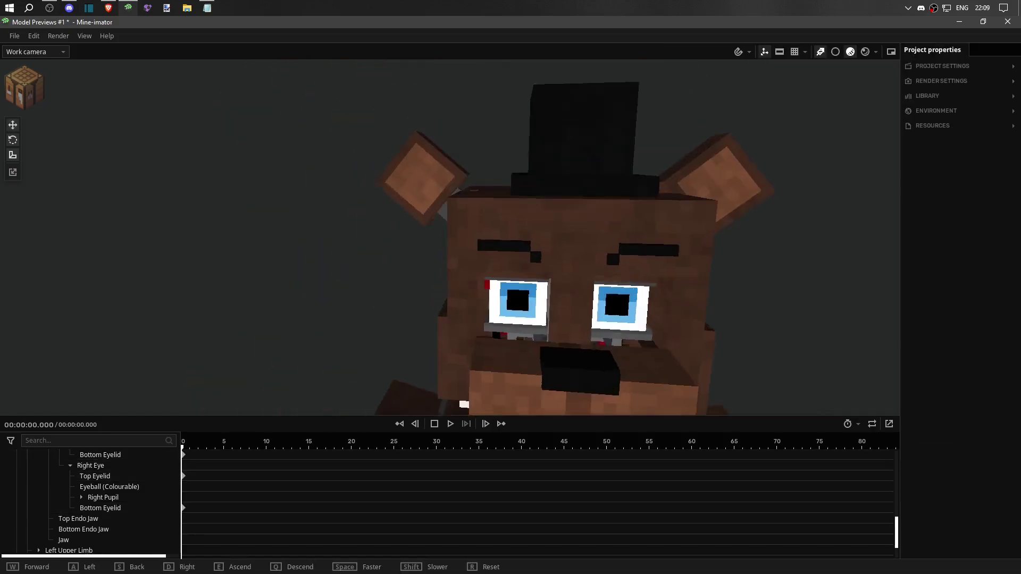
Step: Tilt Unwithered Freddy's head backward around its X axis, viewed from the side
{"action": "left_click", "coordinate": [292, 171]}
{"action": "left_click", "coordinate": [574, 154], "text": "ctrl"}
{"action": "left_click_drag", "start_coordinate": [488, 219], "coordinate": [497, 224]}
{"action": "key", "text": "s"}
{"action": "right_click_drag", "start_coordinate": [497, 225], "coordinate": [604, 224]}
{"action": "left_click", "coordinate": [436, 213]}
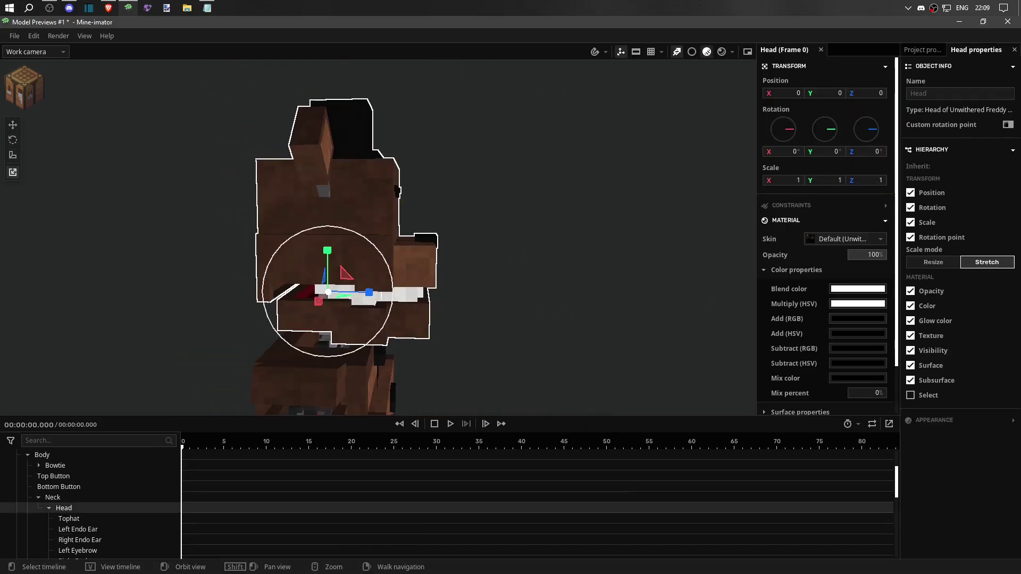
{"action": "left_click_drag", "start_coordinate": [381, 298], "coordinate": [367, 256]}
{"action": "key", "text": "ctrl+z"}
{"action": "left_click_drag", "start_coordinate": [381, 298], "coordinate": [375, 271]}
Step: Open Freddy's jaw to about 65° in X and rotate the bottom endo jaw to about 79° in X
{"action": "left_click", "coordinate": [372, 255]}
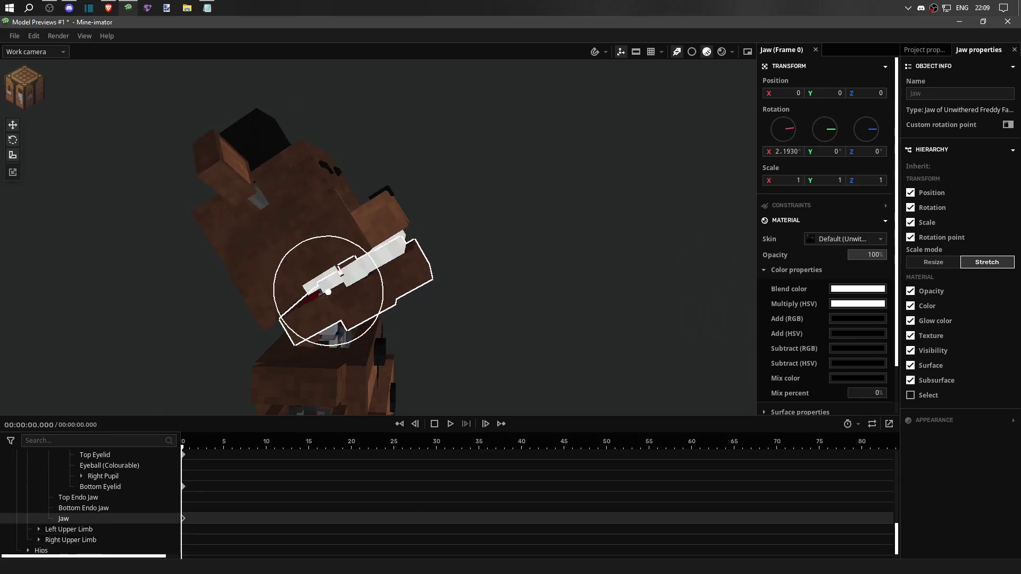
{"action": "scroll", "coordinate": [326, 292], "scroll_direction": "up", "scroll_amount": 5}
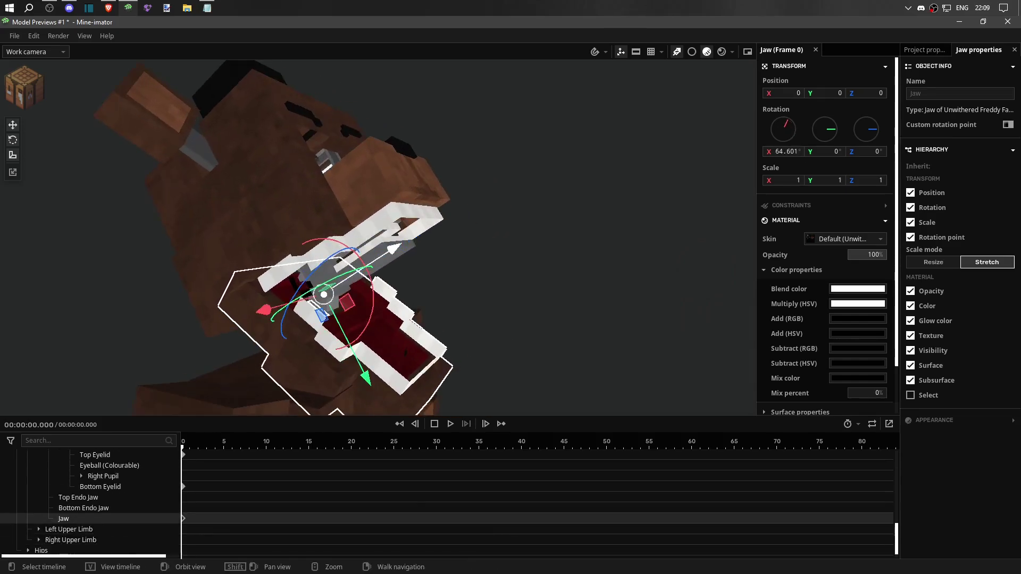
{"action": "left_click", "coordinate": [336, 286]}
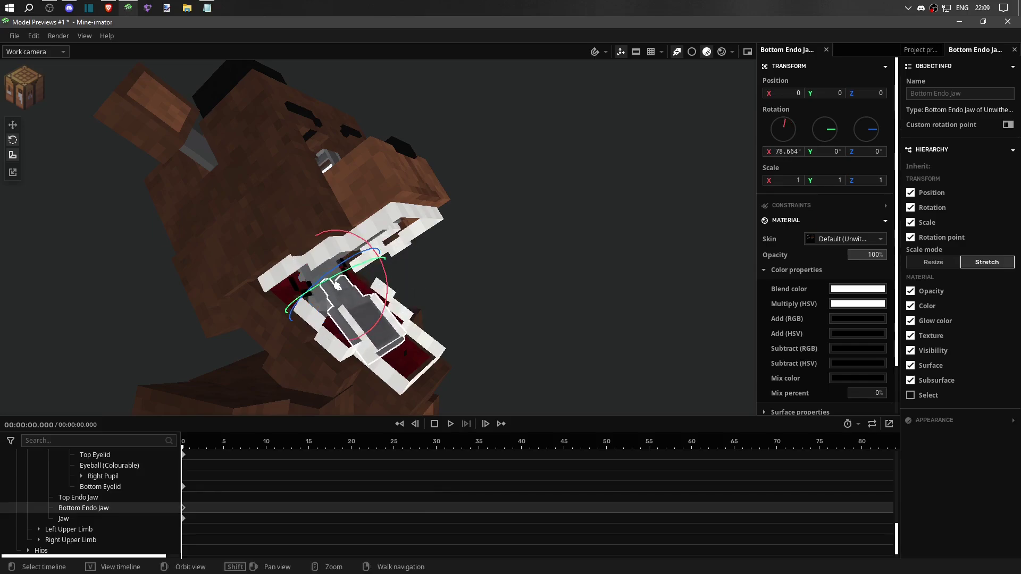
{"action": "left_click", "coordinate": [336, 287]}
Step: Select the jaw and bottom endo jaw together and rotate them open, with the endo jaw at about 75.5° in X
{"action": "scroll", "coordinate": [378, 238], "scroll_direction": "up", "scroll_amount": 8}
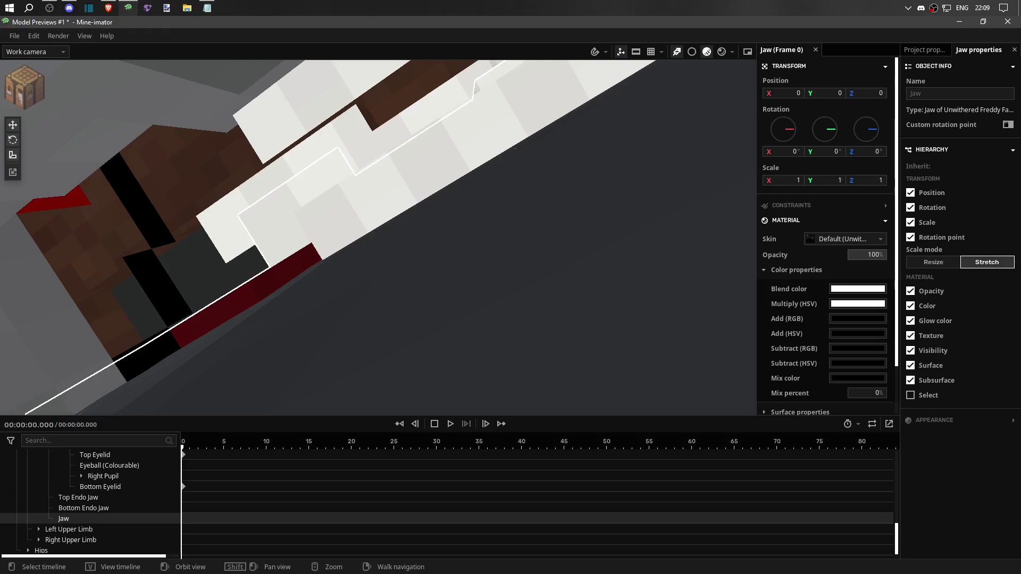
{"action": "left_click", "coordinate": [378, 238]}
{"action": "left_click", "coordinate": [297, 255]}
{"action": "left_click", "coordinate": [298, 255]}
{"action": "right_click_drag", "start_coordinate": [378, 238], "coordinate": [378, 238]}
{"action": "left_click", "coordinate": [249, 185]}
{"action": "right_click_drag", "start_coordinate": [249, 185], "coordinate": [249, 185]}
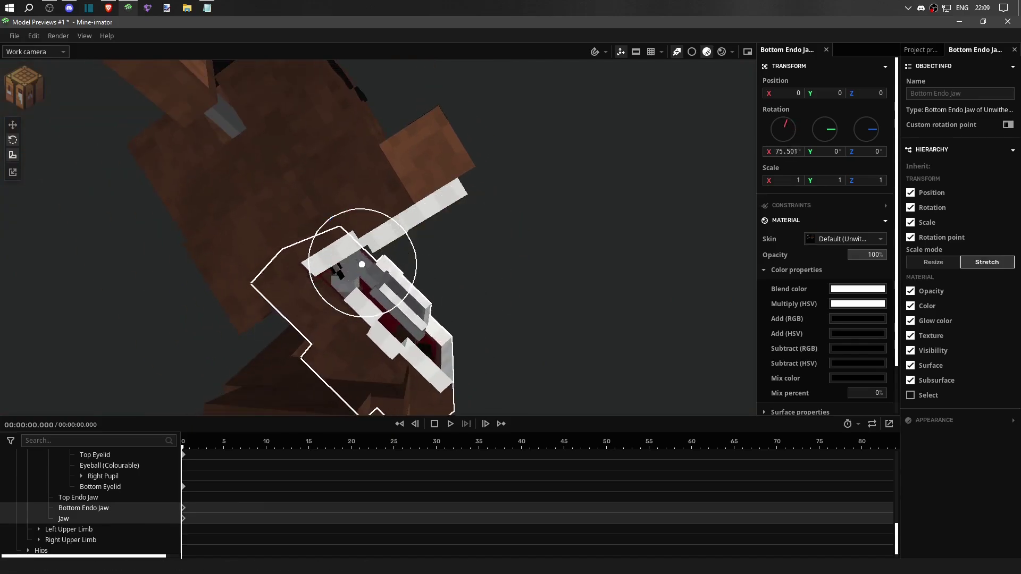
{"action": "left_click", "coordinate": [63, 518]}
{"action": "right_click_drag", "start_coordinate": [449, 237], "coordinate": [450, 237]}
Step: Rotate the left and right halves of Freddy's bowtie together about 16° in Z
{"action": "left_click", "coordinate": [319, 298]}
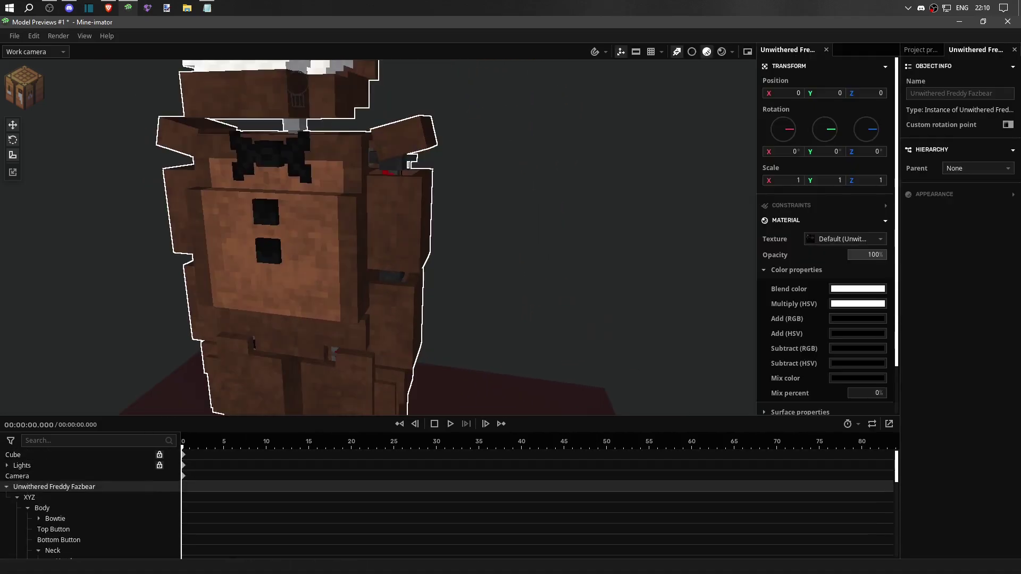
{"action": "left_click_drag", "start_coordinate": [356, 303], "coordinate": [340, 341]}
{"action": "key", "text": "ctrl+z"}
{"action": "left_click", "coordinate": [262, 171]}
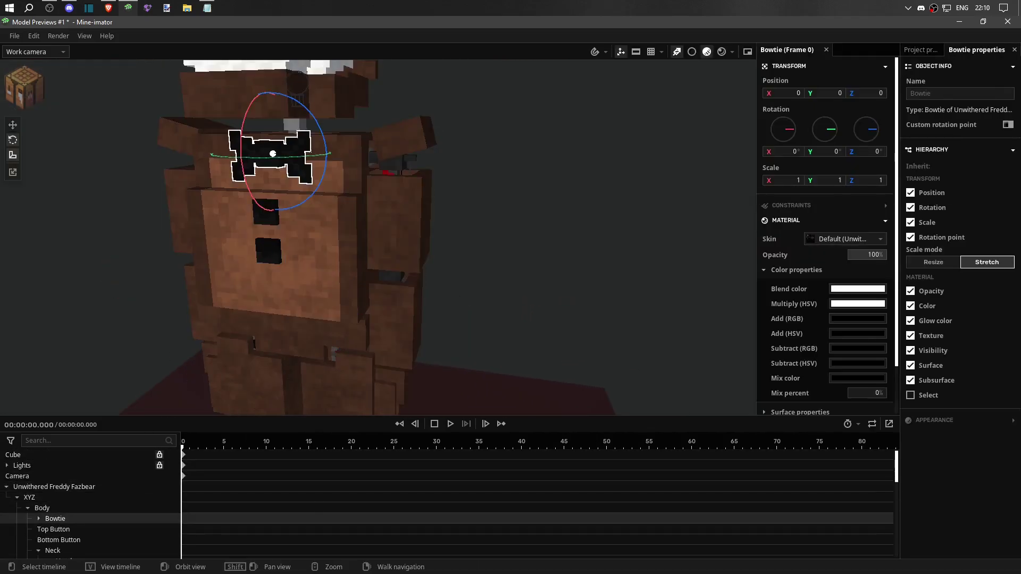
{"action": "left_click_drag", "start_coordinate": [298, 93], "coordinate": [319, 159]}
{"action": "left_click", "coordinate": [298, 160]}
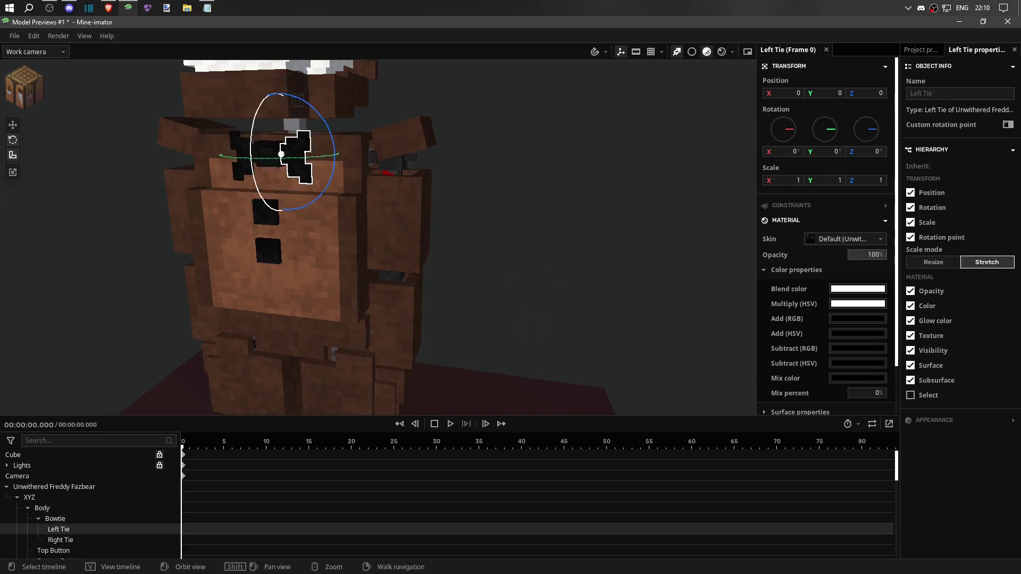
{"action": "left_click", "coordinate": [242, 159]}
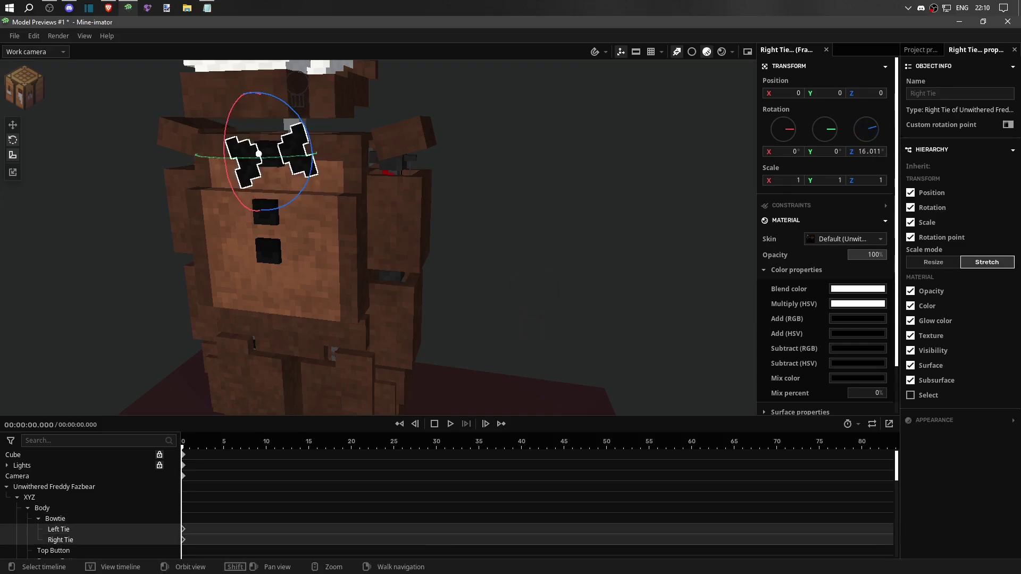
Step: Pose the left thigh at about -60° X, 25° Y and 10° Z, and bend the knee about 89° in X
{"action": "left_click", "coordinate": [394, 239]}
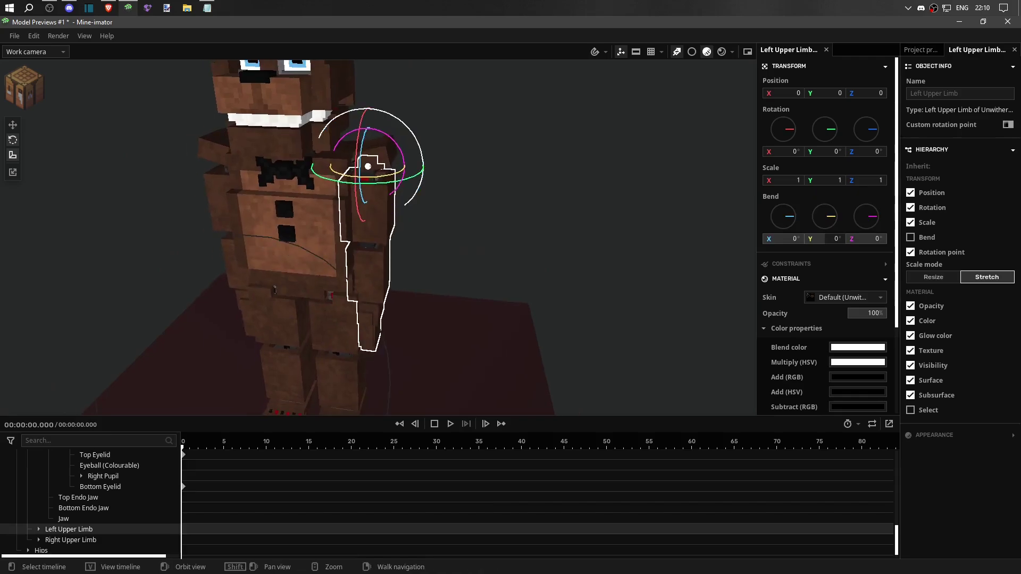
{"action": "mouse_move", "coordinate": [393, 239]}
{"action": "middle_mouse_down"}
{"action": "mouse_move", "coordinate": [367, 241]}
{"action": "mouse_move", "coordinate": [394, 244]}
{"action": "mouse_move", "coordinate": [383, 249]}
{"action": "mouse_move", "coordinate": [404, 240]}
{"action": "middle_mouse_up"}
{"action": "left_click", "coordinate": [404, 319]}
{"action": "left_click", "coordinate": [420, 207]}
{"action": "left_click", "coordinate": [428, 292]}
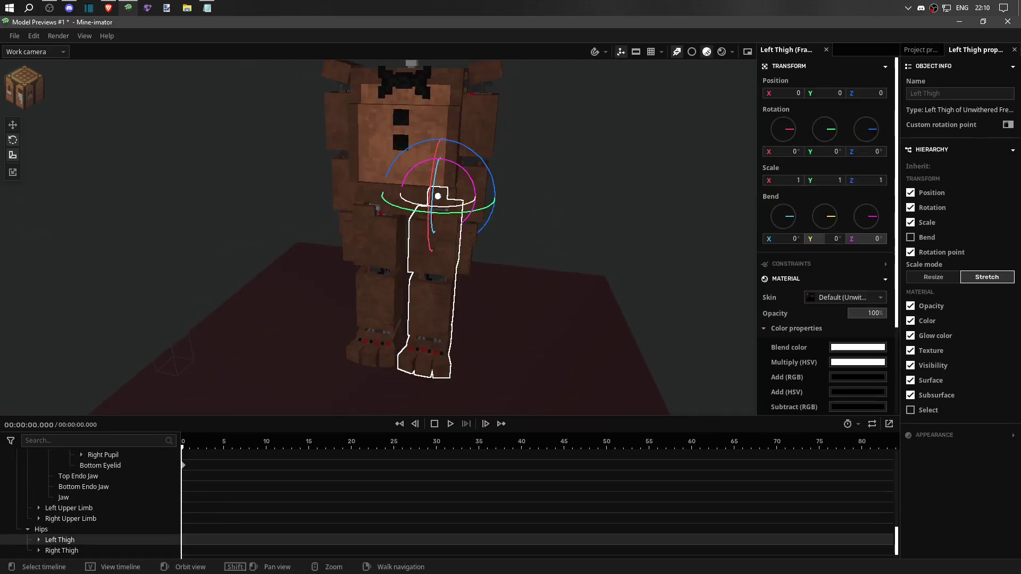
{"action": "left_click_drag", "start_coordinate": [478, 213], "coordinate": [473, 234]}
{"action": "middle_click_drag", "start_coordinate": [404, 239], "coordinate": [372, 247]}
{"action": "left_click_drag", "start_coordinate": [420, 232], "coordinate": [429, 173]}
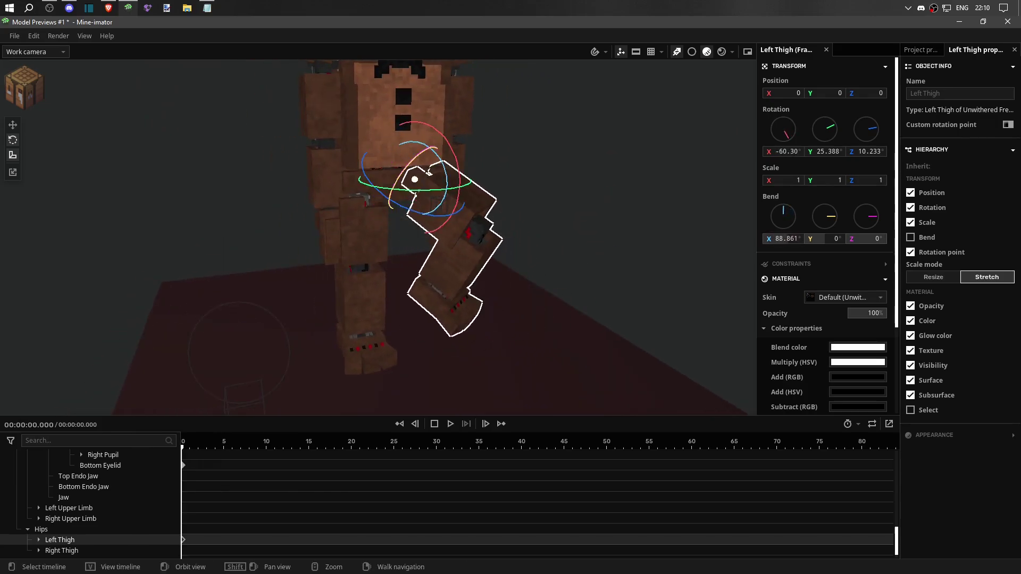
Step: Remove the Unwithered Freddy Fazbear model from the scene
{"action": "key", "text": "w"}
{"action": "mouse_move", "coordinate": [415, 213]}
{"action": "right_mouse_down"}
{"action": "mouse_move", "coordinate": [414, 202]}
{"action": "mouse_move", "coordinate": [415, 215]}
{"action": "right_mouse_up"}
{"action": "key", "text": "s"}
{"action": "key", "text": "w"}
{"action": "left_click", "coordinate": [420, 318]}
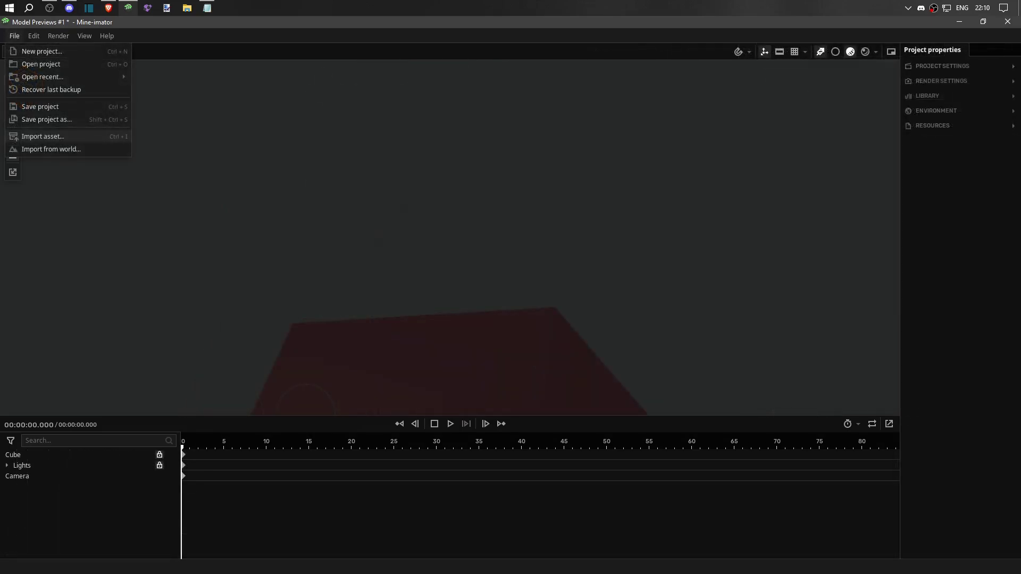
Step: Import the Withered Freddy Fazbear model from the Improved FNAF2 Withered Animatronics folder
{"action": "left_click", "coordinate": [42, 136]}
{"action": "left_click", "coordinate": [233, 86]}
{"action": "left_click", "coordinate": [164, 87]}
{"action": "double_click", "coordinate": [160, 168]}
{"action": "left_click", "coordinate": [156, 146]}
{"action": "double_click", "coordinate": [156, 146]}
{"action": "double_click", "coordinate": [251, 180]}
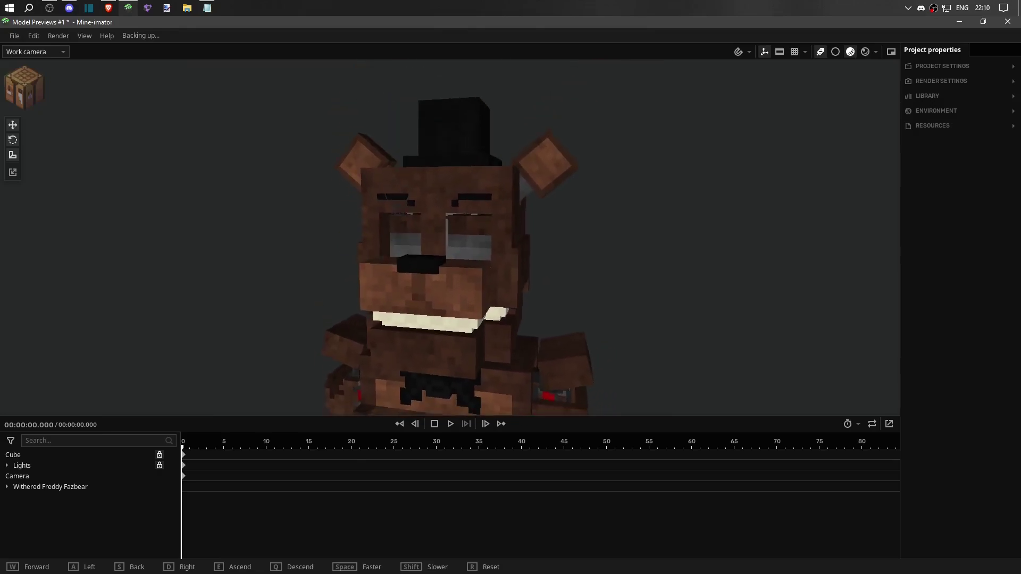
Step: Select the top and bottom eyelids of both Withered Freddy eyes and shrink them in Y to uncover the eyeballs
{"action": "left_click", "coordinate": [338, 213]}
{"action": "left_click", "coordinate": [410, 198], "text": "shift"}
{"action": "left_click", "coordinate": [342, 239]}
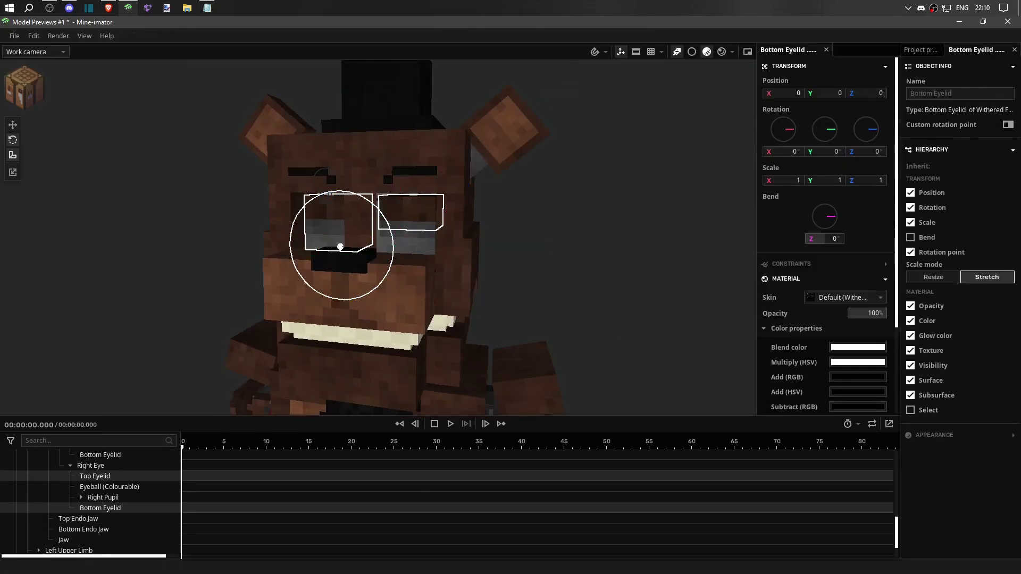
{"action": "left_click", "coordinate": [409, 228], "text": "shift"}
{"action": "right_click_drag", "start_coordinate": [410, 228], "coordinate": [429, 222]}
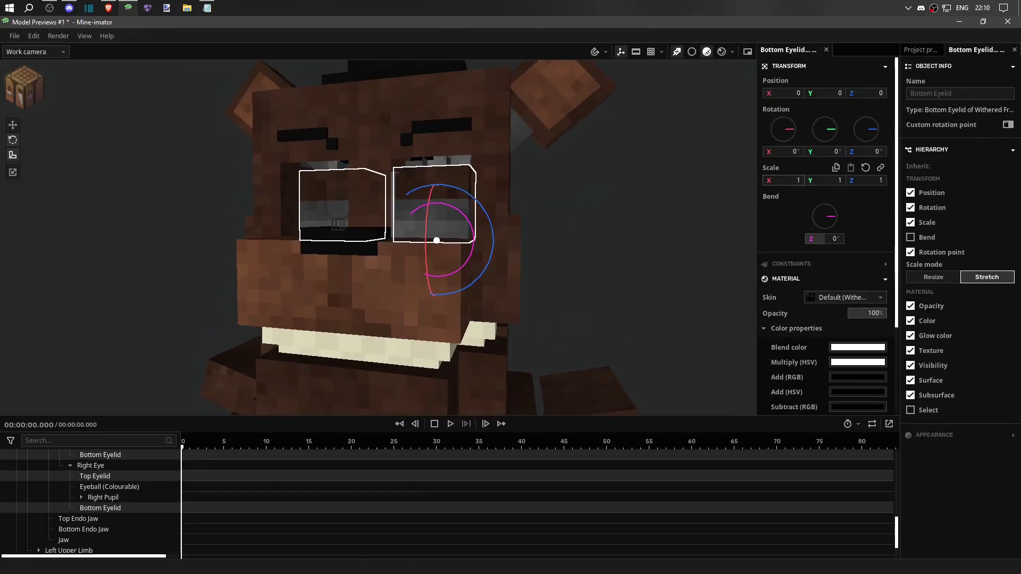
{"action": "left_click_drag", "start_coordinate": [824, 180], "coordinate": [813, 180]}
{"action": "left_click", "coordinate": [540, 191]}
{"action": "scroll", "coordinate": [541, 190], "scroll_direction": "down", "scroll_amount": 5}
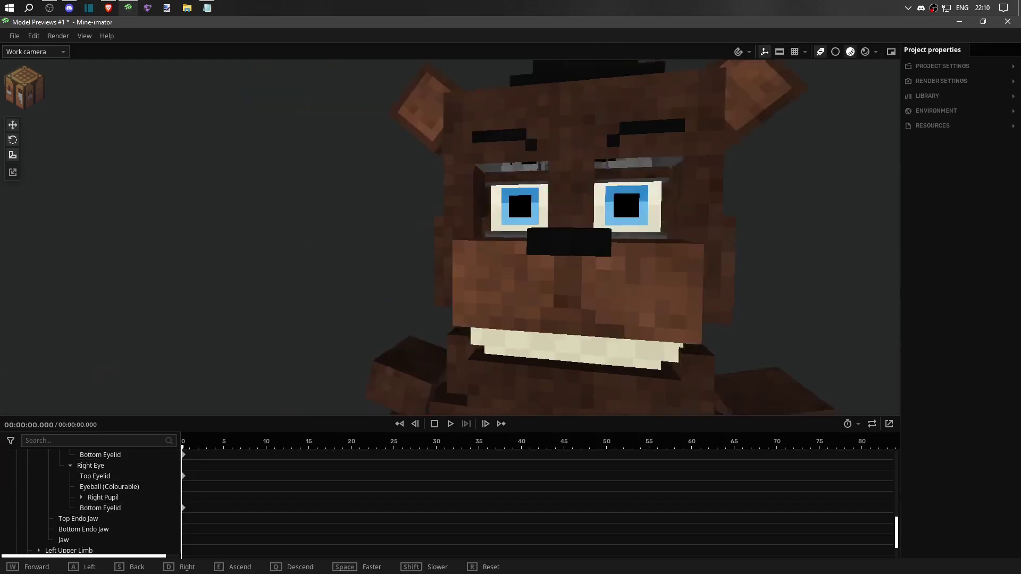
{"action": "scroll", "coordinate": [540, 190], "scroll_direction": "down", "scroll_amount": 3}
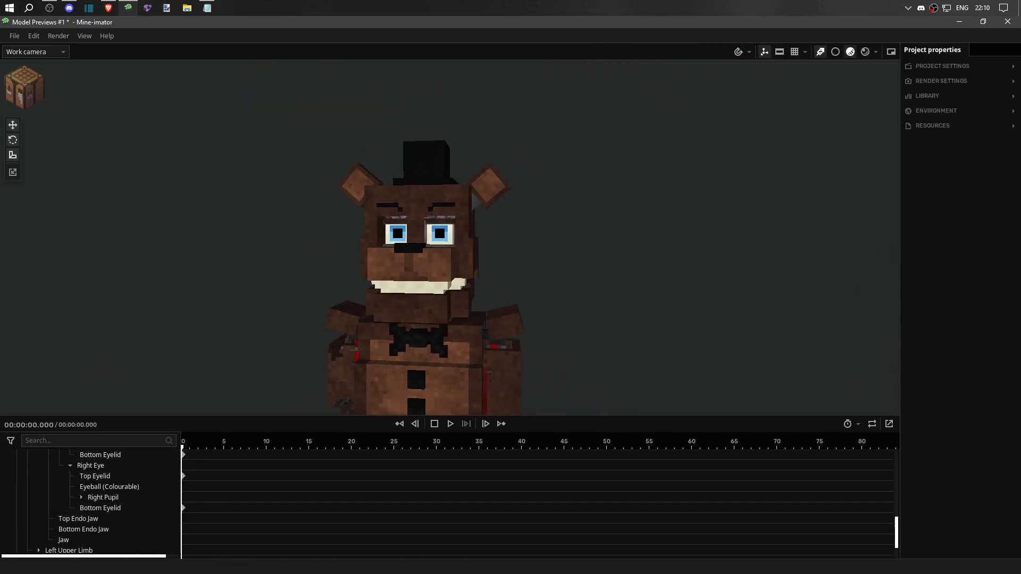
Step: Try rotating Withered Freddy's head from the side view, and undo the rotation
{"action": "middle_click_drag", "start_coordinate": [540, 190], "coordinate": [478, 192]}
{"action": "left_click", "coordinate": [529, 239]}
{"action": "scroll", "coordinate": [529, 240], "scroll_direction": "up", "scroll_amount": 3}
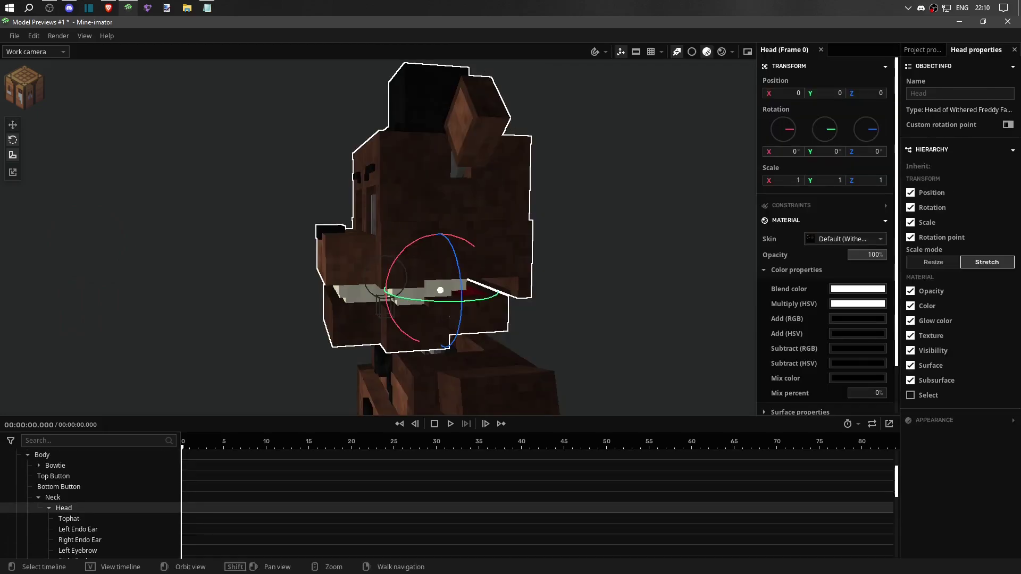
{"action": "left_click_drag", "start_coordinate": [388, 298], "coordinate": [418, 339]}
{"action": "key", "text": "ctrl+z"}
{"action": "key", "text": "ctrl+z"}
{"action": "key", "text": "ctrl+z"}
{"action": "scroll", "coordinate": [397, 197], "scroll_direction": "up", "scroll_amount": 5}
{"action": "key", "text": "ctrl+y"}
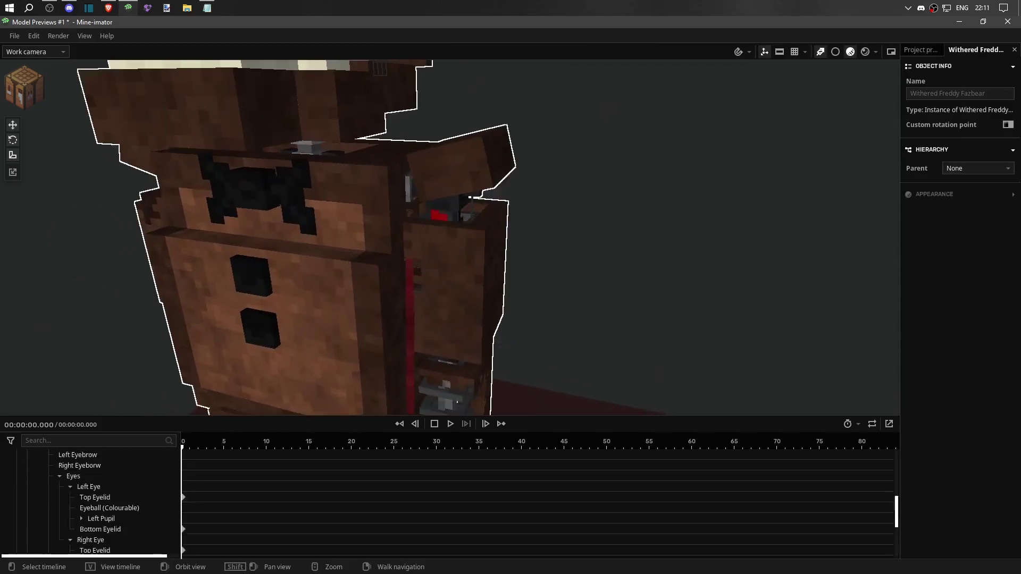
Step: Swing the left upper limb outward and bend its Wire 2 (Bend 10) segment about -6.7° in Z
{"action": "left_click", "coordinate": [398, 197]}
{"action": "left_click_drag", "start_coordinate": [398, 197], "coordinate": [375, 189]}
{"action": "left_click", "coordinate": [394, 319]}
{"action": "scroll", "coordinate": [393, 319], "scroll_direction": "down", "scroll_amount": 2}
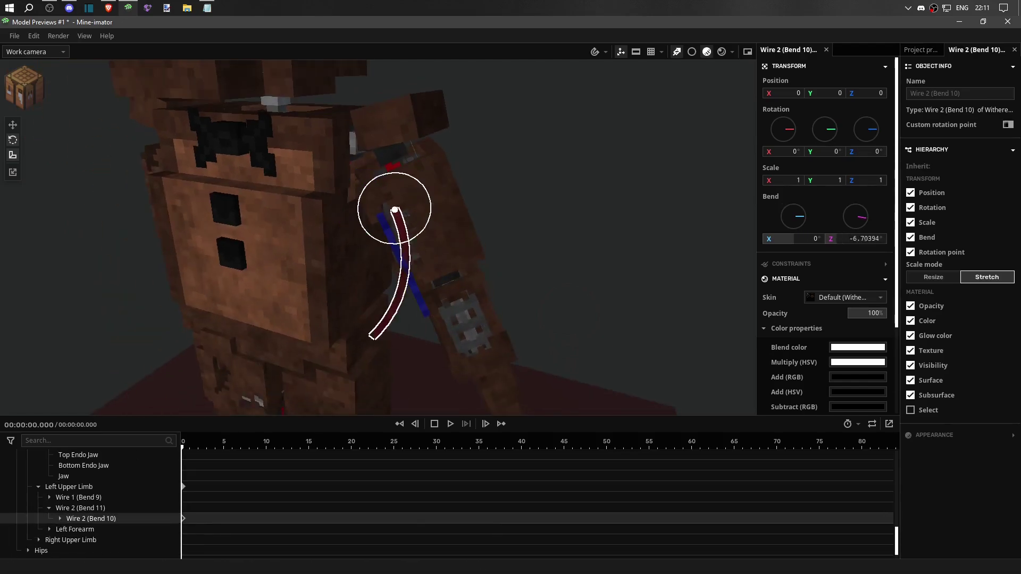
{"action": "key", "text": "ctrl+z"}
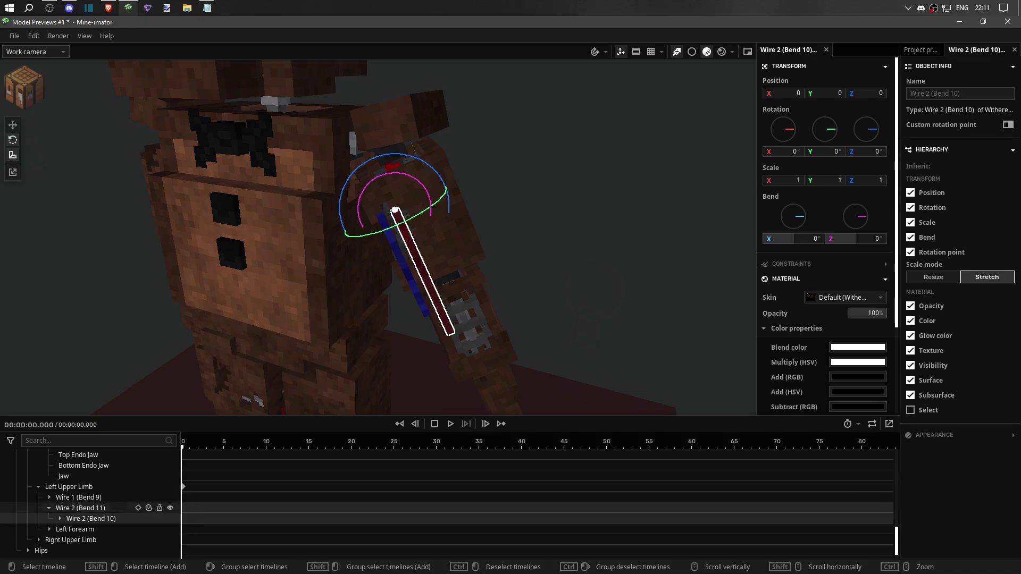
{"action": "left_click", "coordinate": [80, 507]}
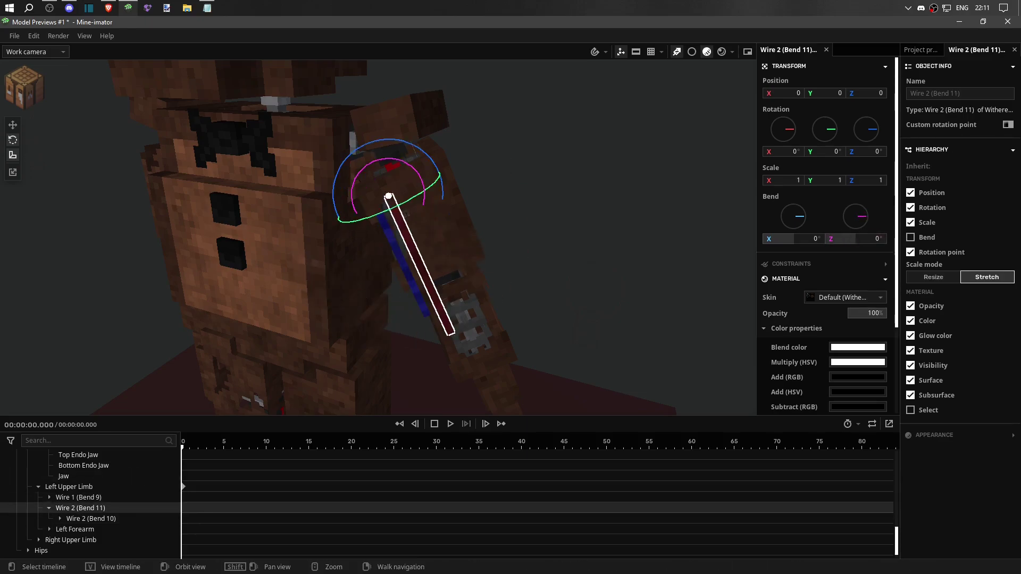
{"action": "left_click", "coordinate": [488, 287]}
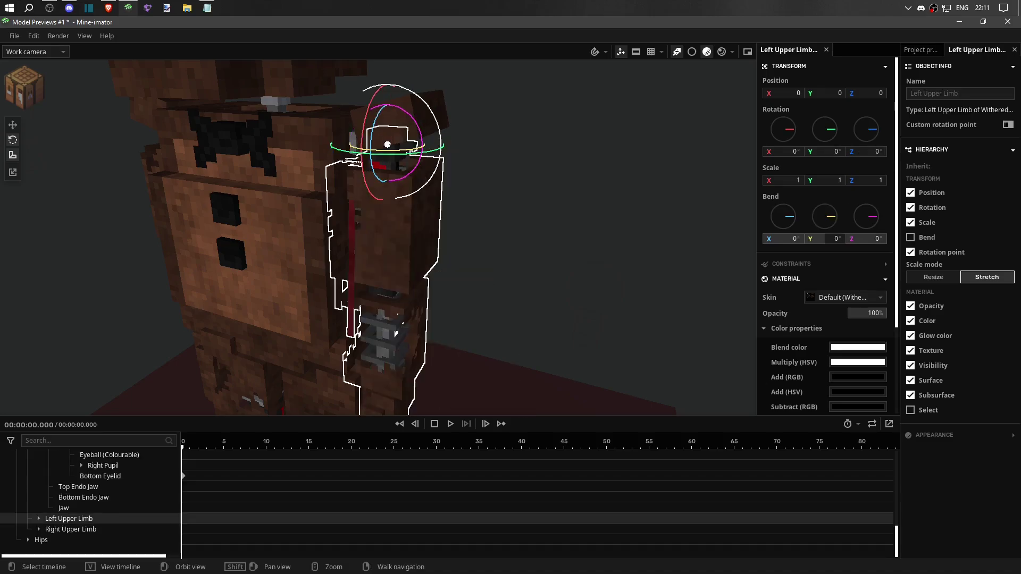
Step: Examine Withered Freddy's head, jaw and shoulders from several angles
{"action": "right_click_drag", "start_coordinate": [372, 239], "coordinate": [499, 189]}
{"action": "key", "text": "w"}
{"action": "key", "text": "s"}
{"action": "key", "text": "w"}
{"action": "middle_click_drag", "start_coordinate": [499, 190], "coordinate": [431, 194]}
{"action": "left_click", "coordinate": [430, 194]}
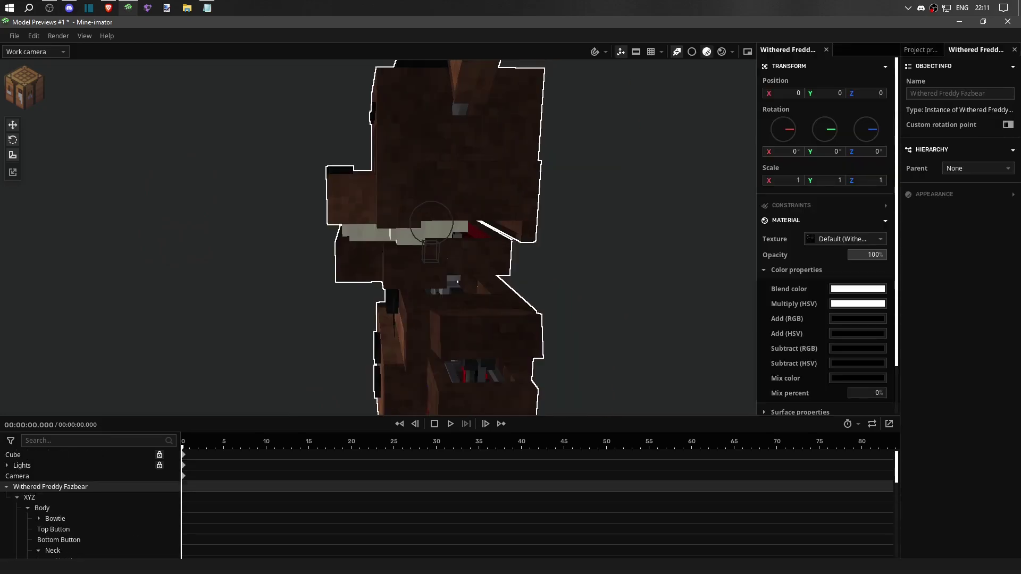
{"action": "right_click_drag", "start_coordinate": [430, 194], "coordinate": [417, 239]}
{"action": "right_click_drag", "start_coordinate": [418, 276], "coordinate": [404, 256]}
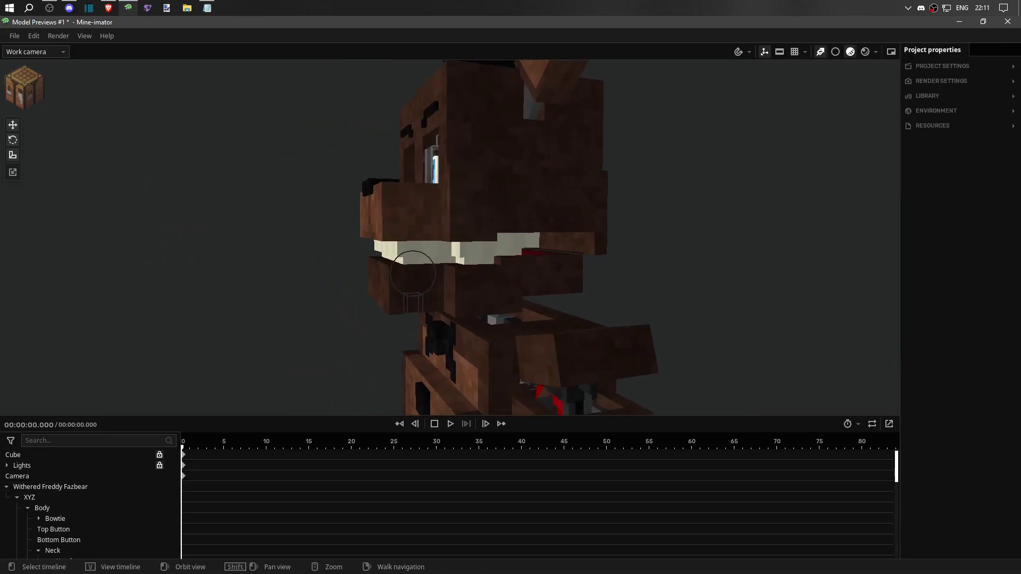
{"action": "scroll", "coordinate": [404, 256], "scroll_direction": "down", "scroll_amount": 3}
Step: Select Withered Freddy's top and bottom buttons together and rotate them about -366° in Z
{"action": "left_click", "coordinate": [427, 269]}
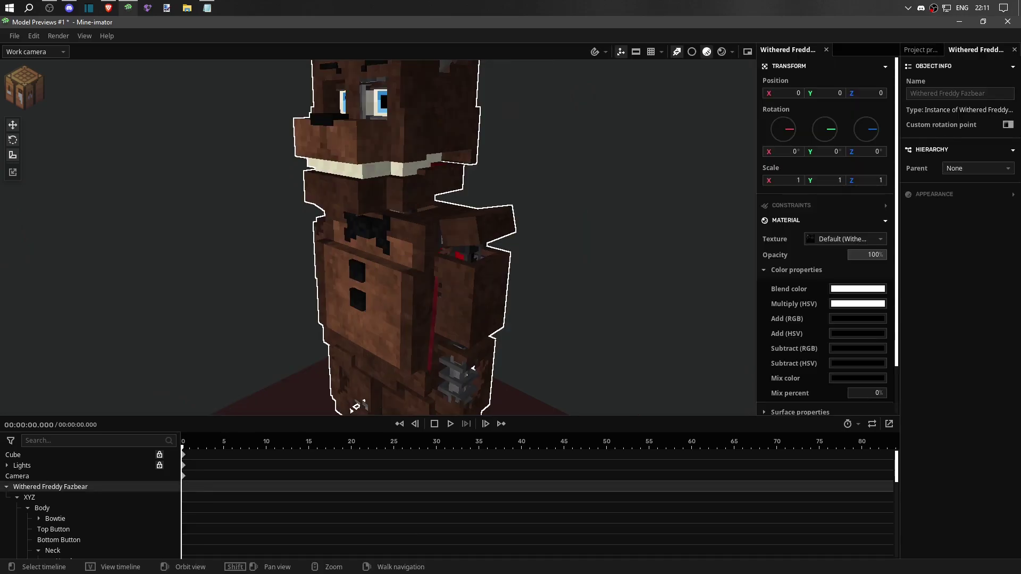
{"action": "left_click", "coordinate": [357, 271]}
{"action": "left_click", "coordinate": [358, 300], "text": "shift"}
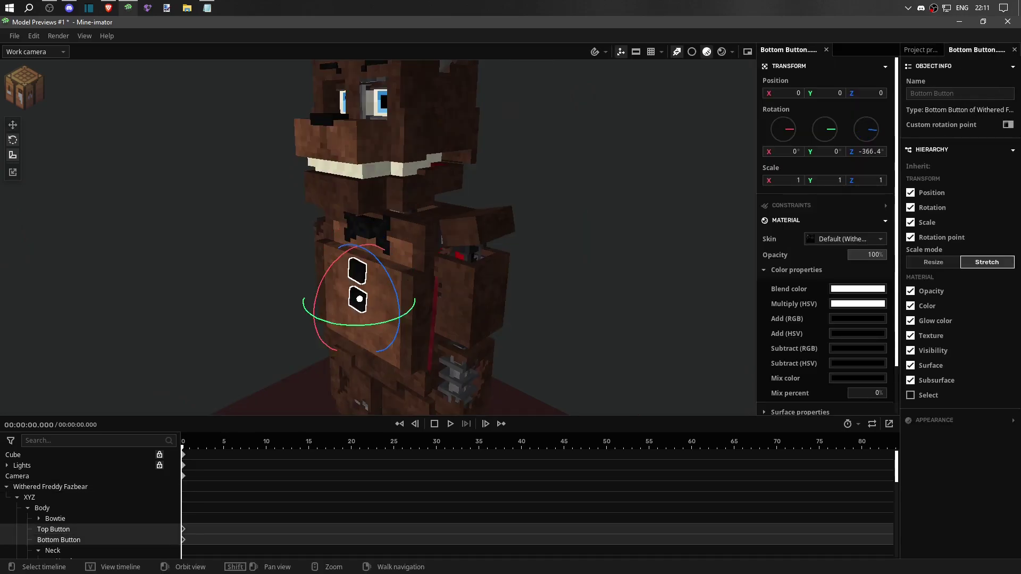
Step: Remove the Withered Freddy Fazbear model from the scene
{"action": "right_click_drag", "start_coordinate": [404, 255], "coordinate": [370, 231]}
{"action": "key", "text": "s"}
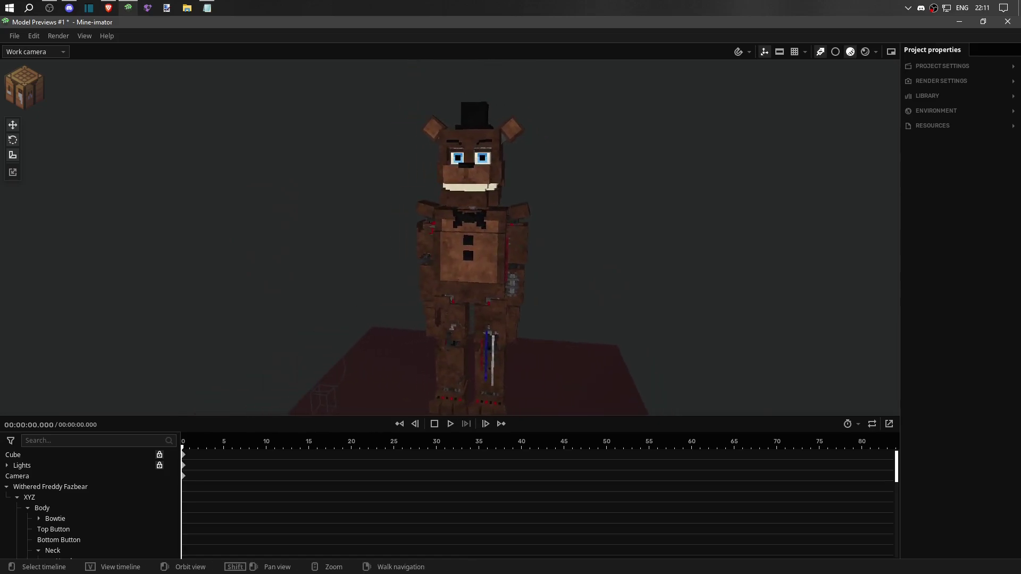
{"action": "left_click", "coordinate": [53, 529]}
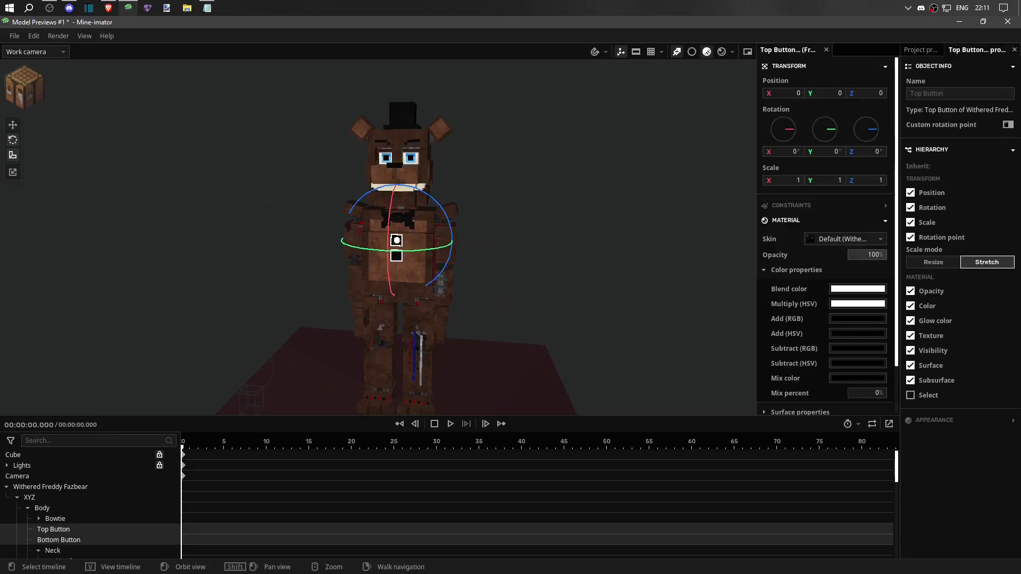
Step: Import the Fallen Endo B Angel model from the Fallen Endos folder of Improved TJOC
{"action": "left_click", "coordinate": [15, 36]}
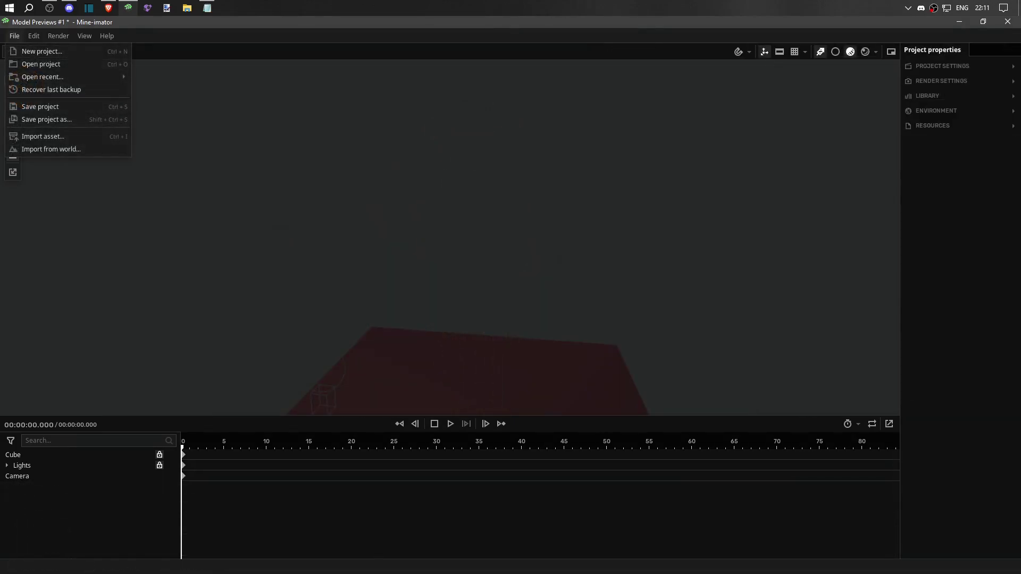
{"action": "left_click", "coordinate": [16, 137]}
{"action": "key", "text": "alt+Up"}
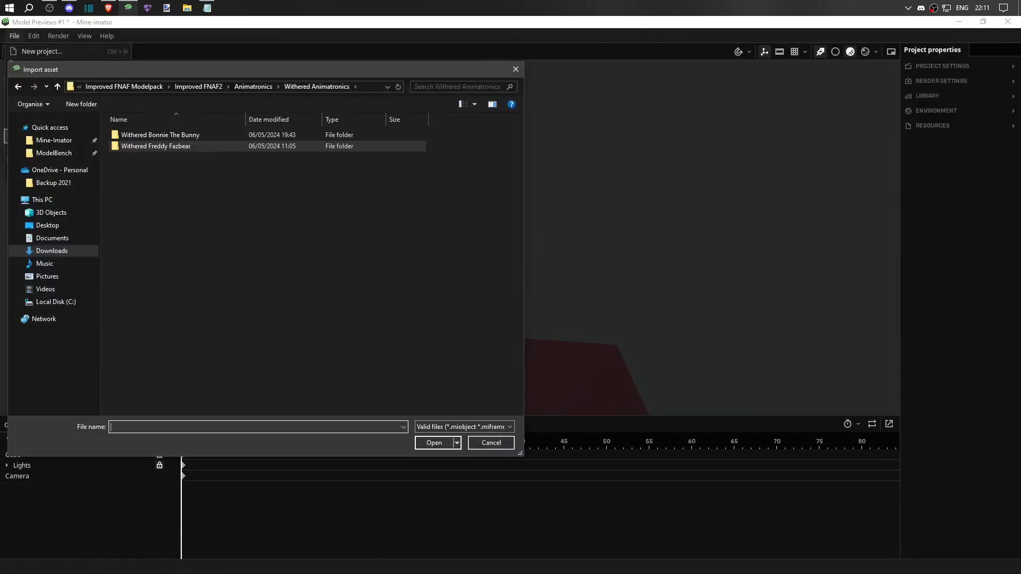
{"action": "left_click", "coordinate": [253, 86]}
{"action": "left_click", "coordinate": [246, 86]}
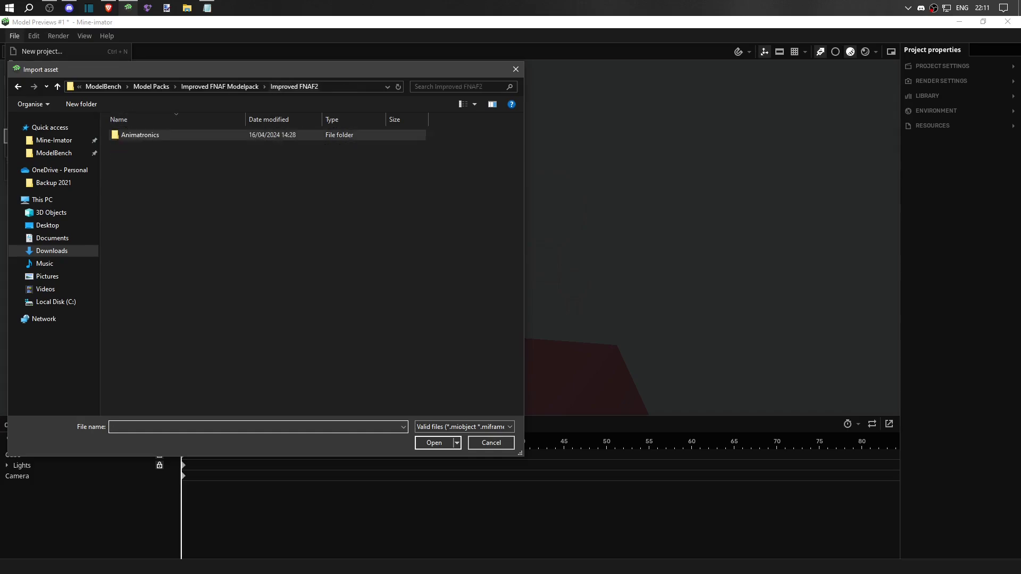
{"action": "key", "text": "alt+Right"}
{"action": "key", "text": "alt+Up"}
{"action": "key", "text": "alt+Up"}
{"action": "left_click", "coordinate": [142, 156]}
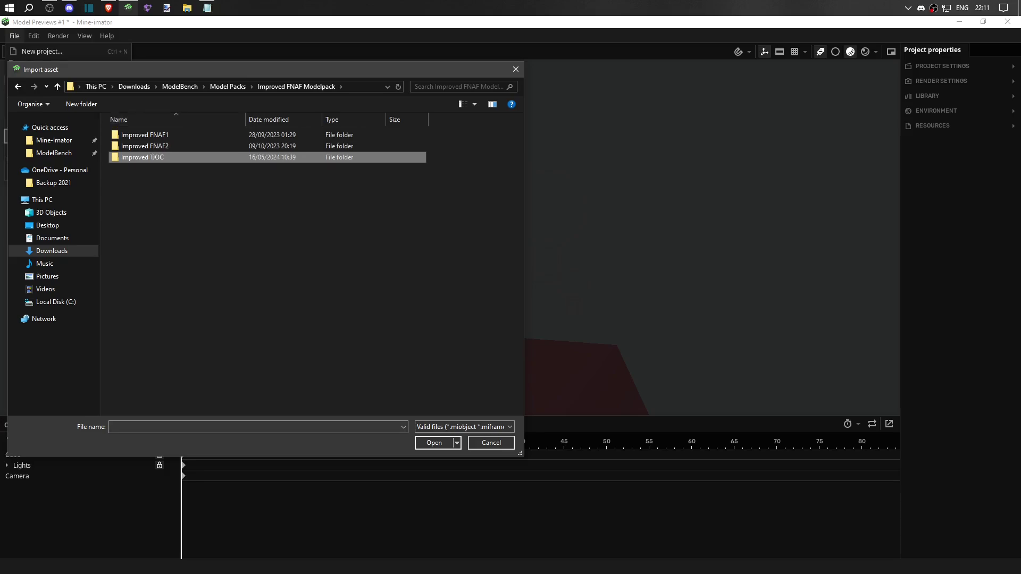
{"action": "double_click", "coordinate": [140, 135]}
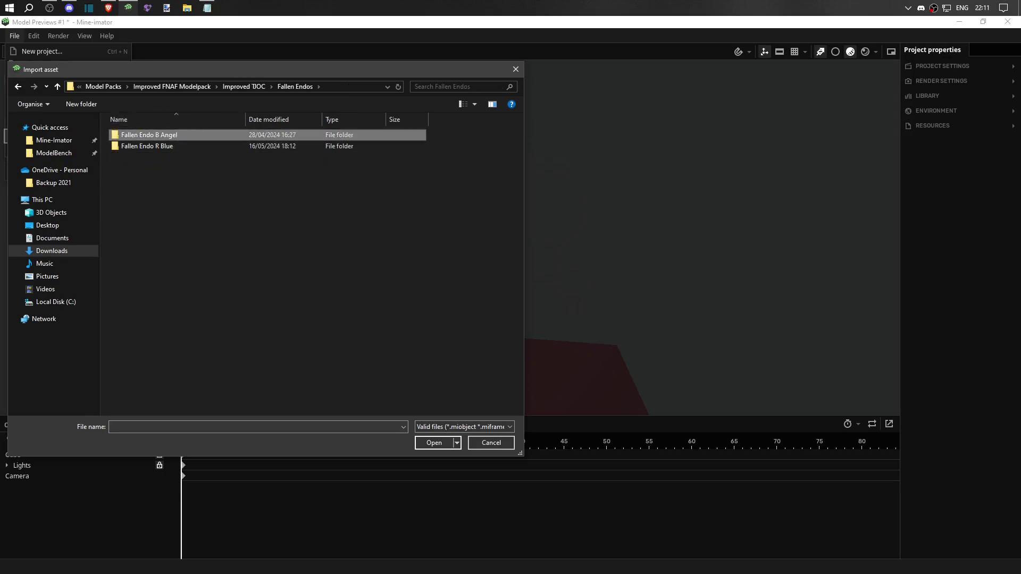
{"action": "double_click", "coordinate": [139, 135]}
{"action": "double_click", "coordinate": [136, 144]}
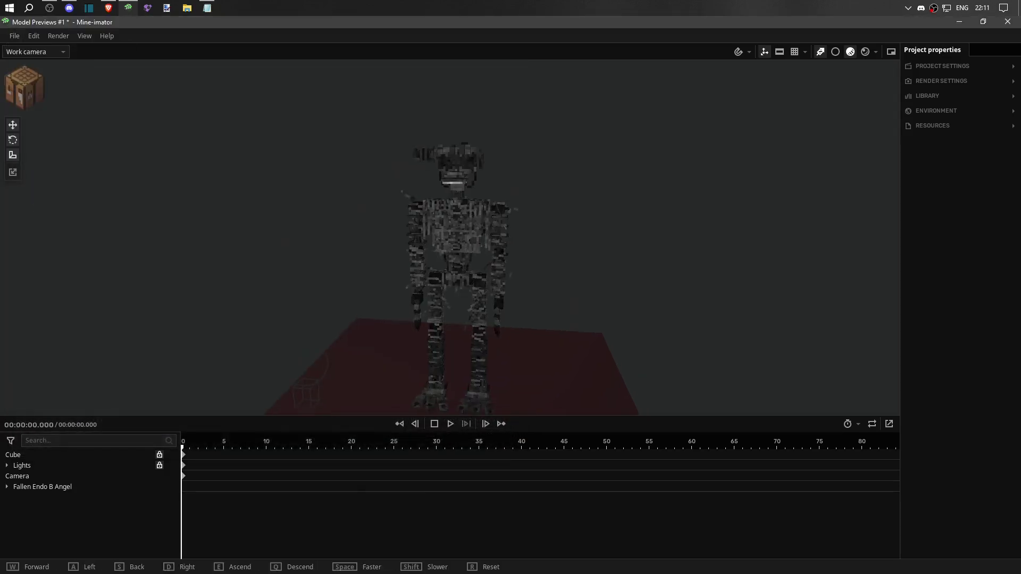
Step: Examine Fallen Endo B Angel's head up close and select its right endo ear
{"action": "key", "text": "w"}
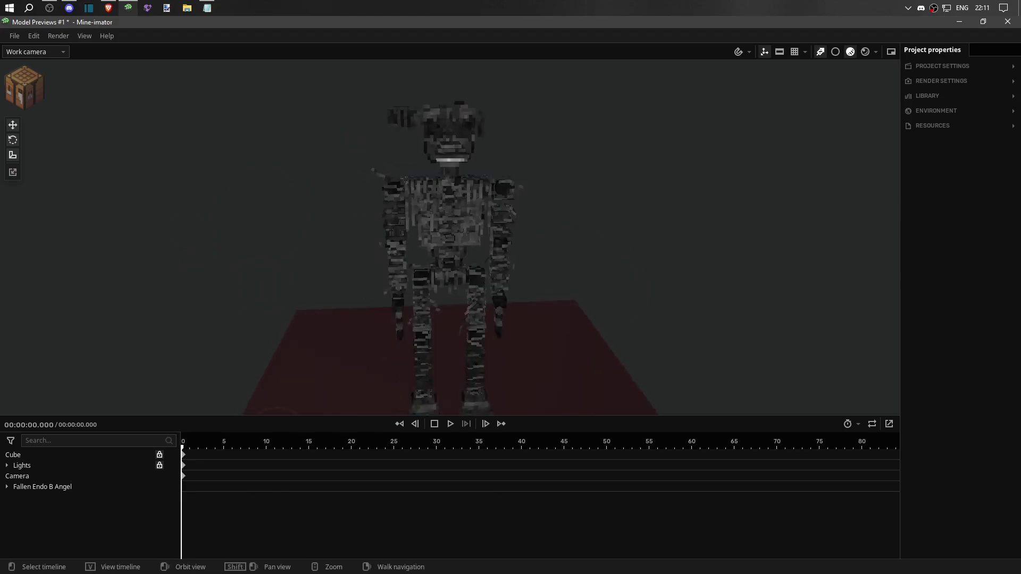
{"action": "scroll", "coordinate": [338, 144], "scroll_direction": "up", "scroll_amount": 5}
{"action": "left_click", "coordinate": [338, 145]}
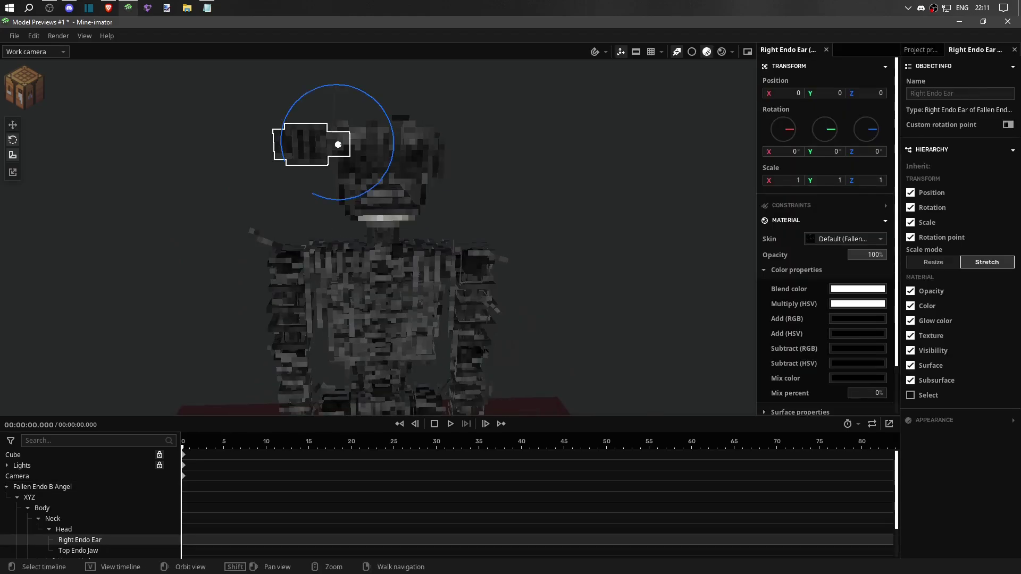
{"action": "right_click_drag", "start_coordinate": [338, 144], "coordinate": [319, 197]}
Step: Select the pinky, middle and index toes of Fallen Endo B Angel's left foot together
{"action": "left_click", "coordinate": [319, 263]}
{"action": "left_click", "coordinate": [324, 237]}
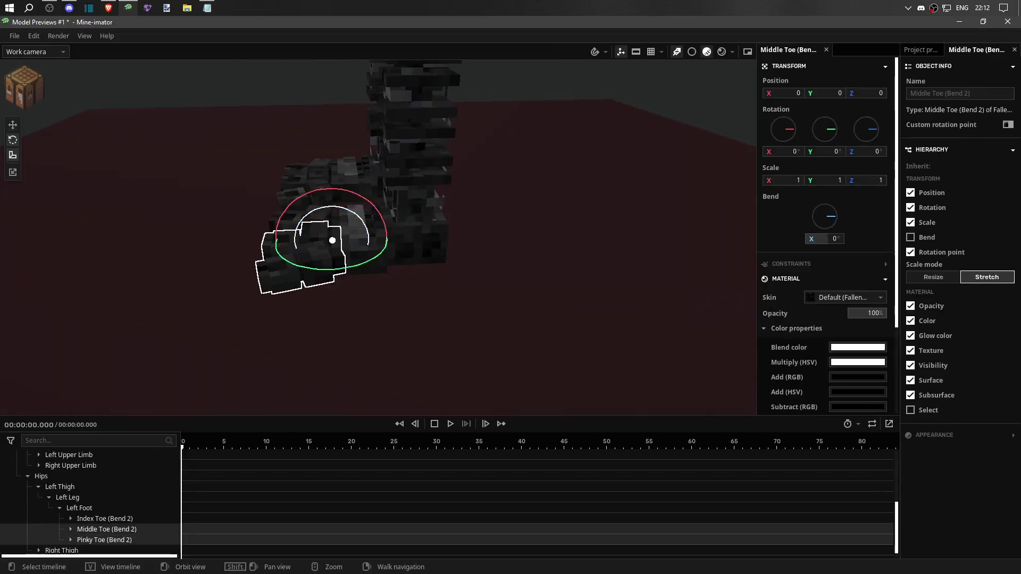
{"action": "left_click", "coordinate": [319, 217]}
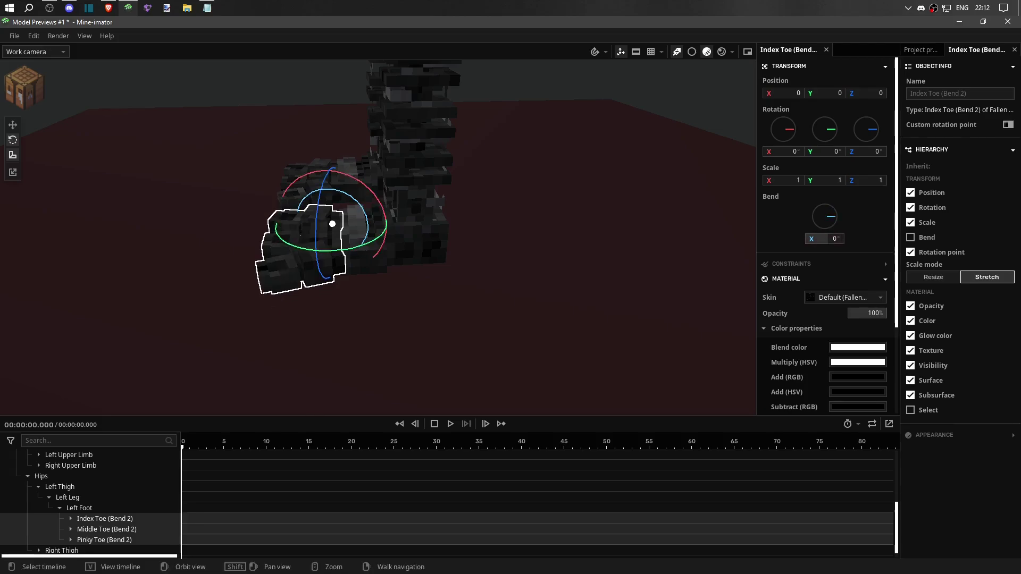
{"action": "left_click", "coordinate": [319, 266]}
{"action": "left_click", "coordinate": [393, 213]}
{"action": "left_click", "coordinate": [160, 345]}
Step: Replace Fallen Endo B Angel in the scene with the Fallen Endo R Blue model from the Fallen Endos folder
{"action": "right_click_drag", "start_coordinate": [329, 239], "coordinate": [257, 231]}
{"action": "key", "text": "s"}
{"action": "key", "text": "s"}
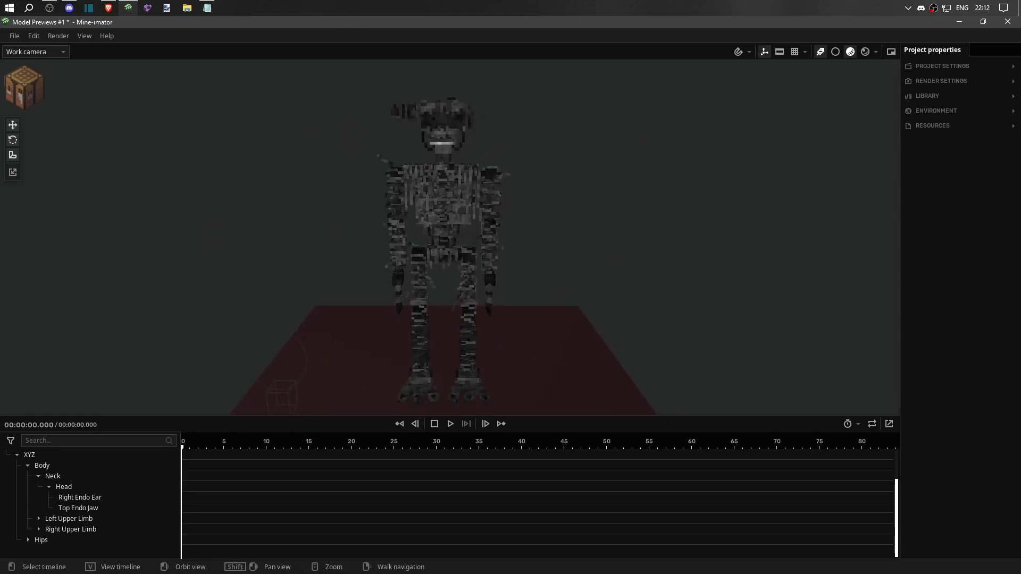
{"action": "scroll", "coordinate": [90, 505], "scroll_direction": "up", "scroll_amount": 3}
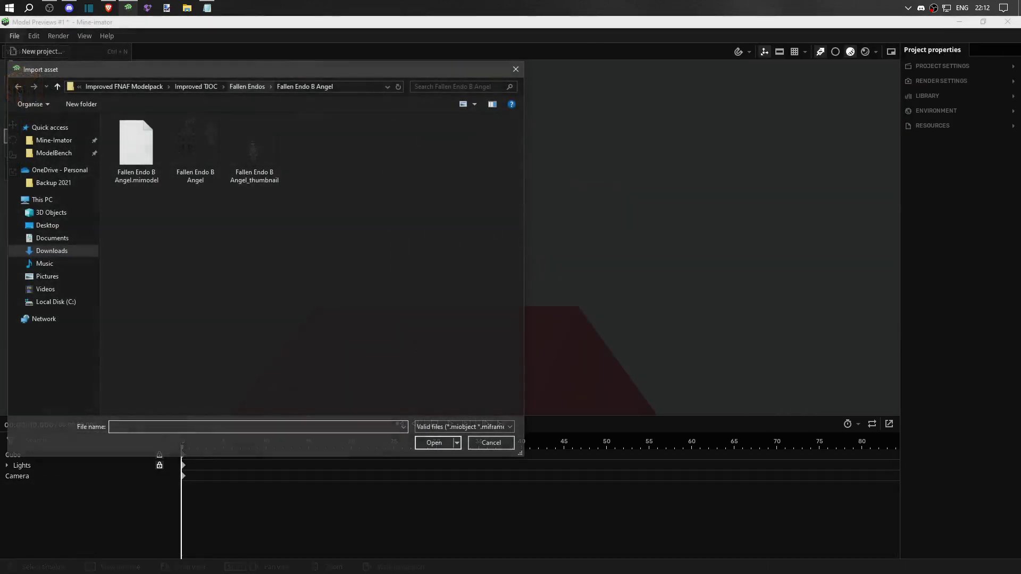
{"action": "key", "text": "alt+Up"}
{"action": "key", "text": "Return"}
{"action": "double_click", "coordinate": [136, 146]}
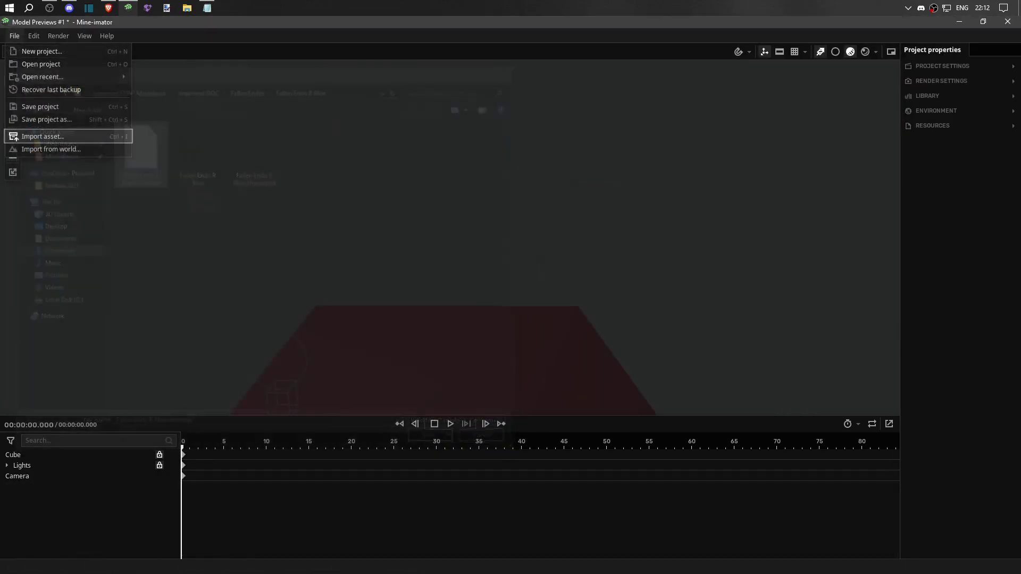
Step: Bend the Small Wires (Bend 3) segment of Fallen Endo R Blue's left arm wires
{"action": "right_click_drag", "start_coordinate": [450, 237], "coordinate": [425, 234]}
{"action": "left_click", "coordinate": [340, 240]}
{"action": "left_click", "coordinate": [577, 273]}
{"action": "left_click_drag", "start_coordinate": [537, 159], "coordinate": [505, 175]}
{"action": "left_click", "coordinate": [638, 240]}
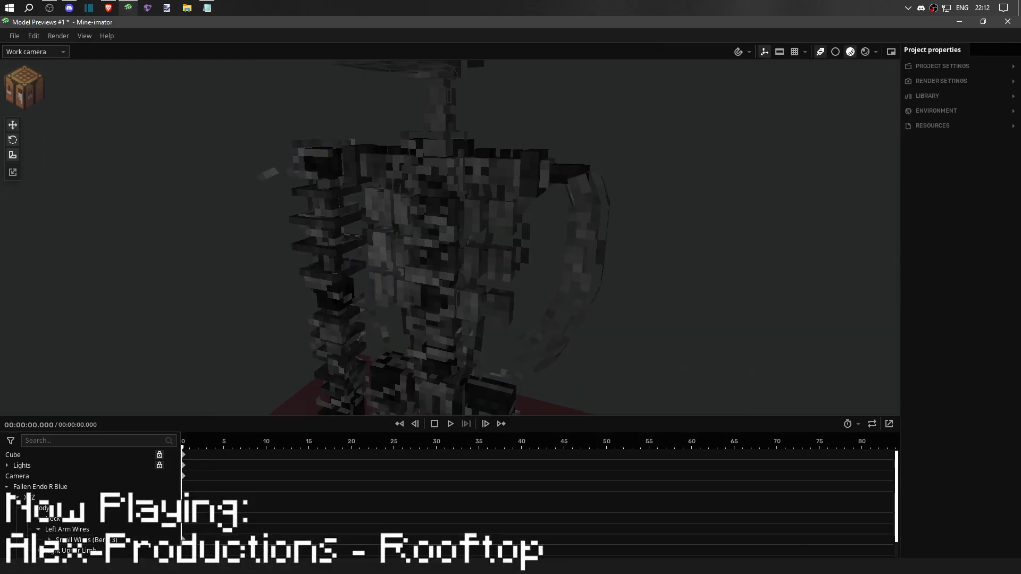
Step: Bend the Small Wires (Bend 2) segment of the left arm wires about 7.2° in Z
{"action": "left_click", "coordinate": [345, 240]}
{"action": "left_click", "coordinate": [468, 340]}
{"action": "left_click_drag", "start_coordinate": [499, 213], "coordinate": [513, 252]}
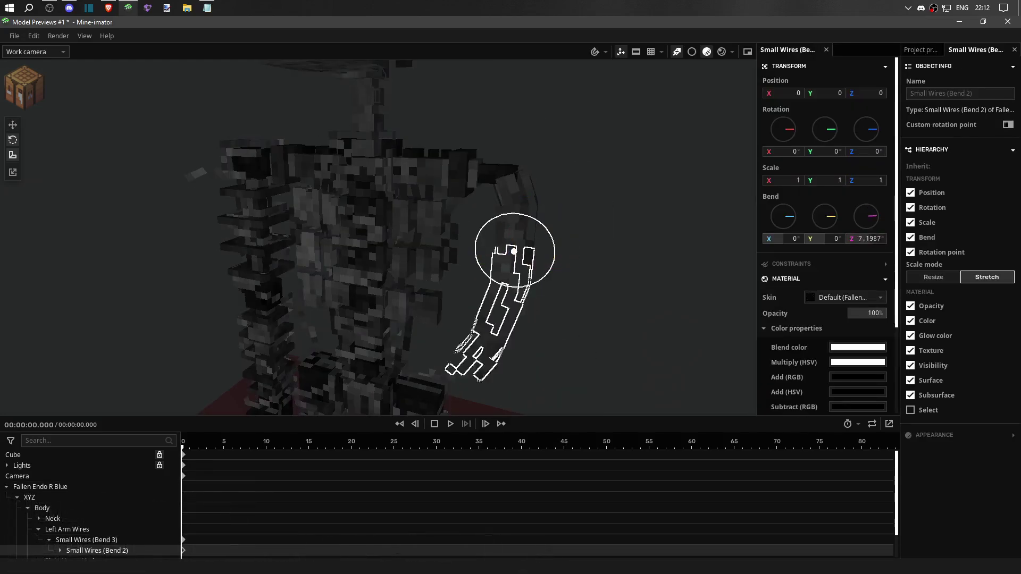
{"action": "right_click_drag", "start_coordinate": [513, 252], "coordinate": [479, 250]}
Step: Examine Fallen Endo R Blue's upper body and head from several angles
{"action": "left_click", "coordinate": [361, 240]}
{"action": "left_click", "coordinate": [430, 250]}
{"action": "left_click", "coordinate": [356, 239]}
{"action": "left_click", "coordinate": [584, 160]}
{"action": "left_click", "coordinate": [356, 239]}
{"action": "left_click", "coordinate": [364, 173]}
{"action": "right_click_drag", "start_coordinate": [364, 173], "coordinate": [449, 194]}
{"action": "key", "text": "s"}
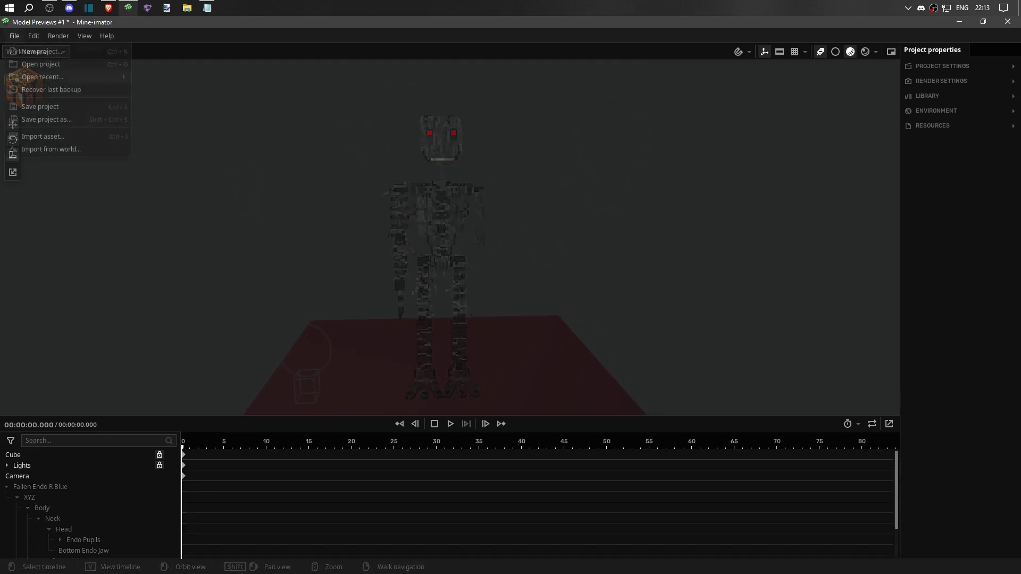
Step: Replace Fallen Endo R Blue in the scene with the Ignited Freddy Fazbear model from the Improved TJOC folder
{"action": "left_click", "coordinate": [59, 136]}
{"action": "key", "text": "alt+Up"}
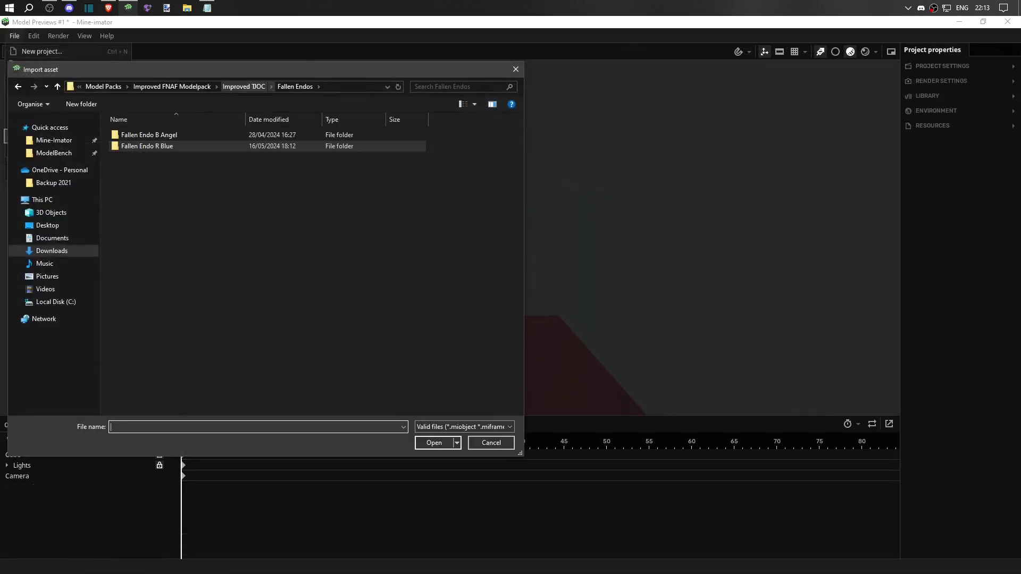
{"action": "key", "text": "alt+Up"}
{"action": "key", "text": "Return"}
{"action": "key", "text": "Escape"}
Step: Select the top and bottom eyelids of both of Ignited Freddy's eyes together and open them
{"action": "key", "text": "w"}
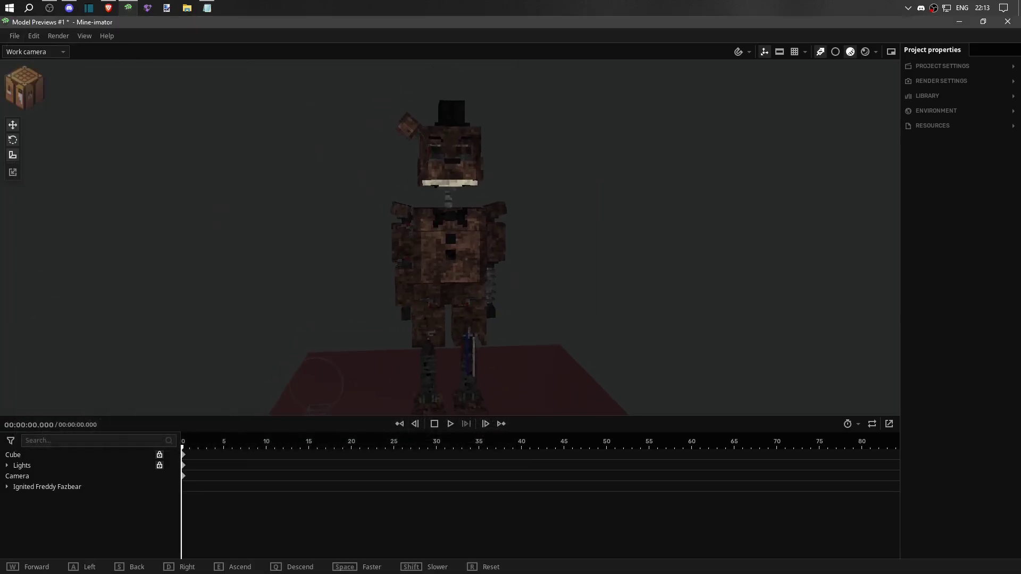
{"action": "key", "text": "s"}
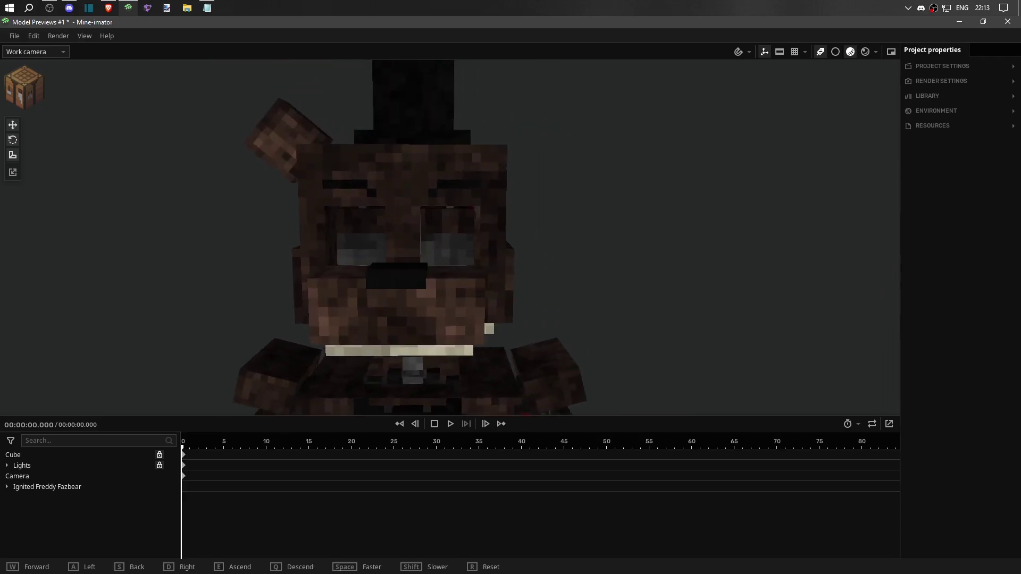
{"action": "left_click", "coordinate": [410, 202]}
{"action": "left_click", "coordinate": [409, 202]}
{"action": "left_click", "coordinate": [332, 231]}
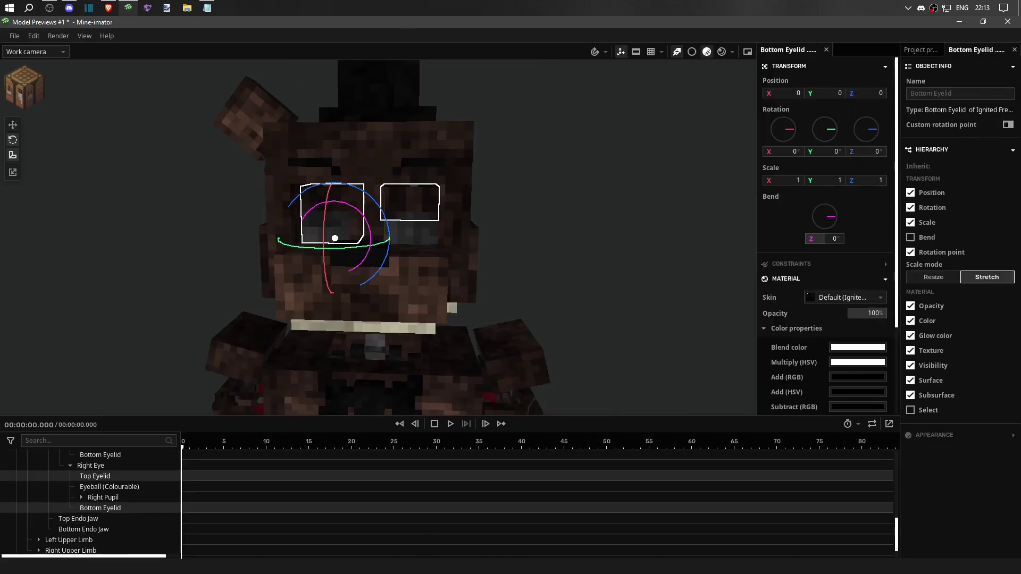
{"action": "left_click", "coordinate": [409, 234]}
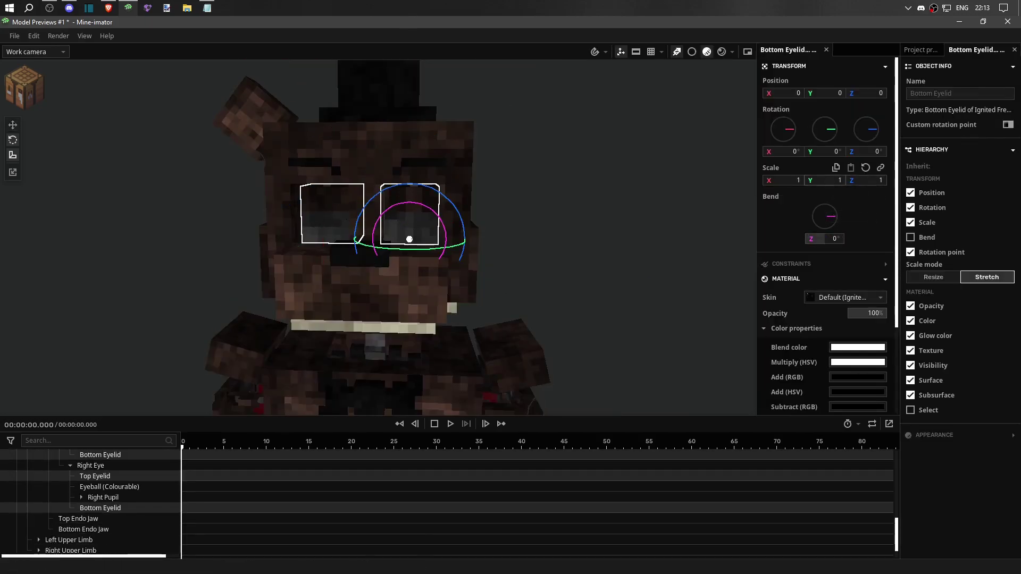
{"action": "key", "text": "s"}
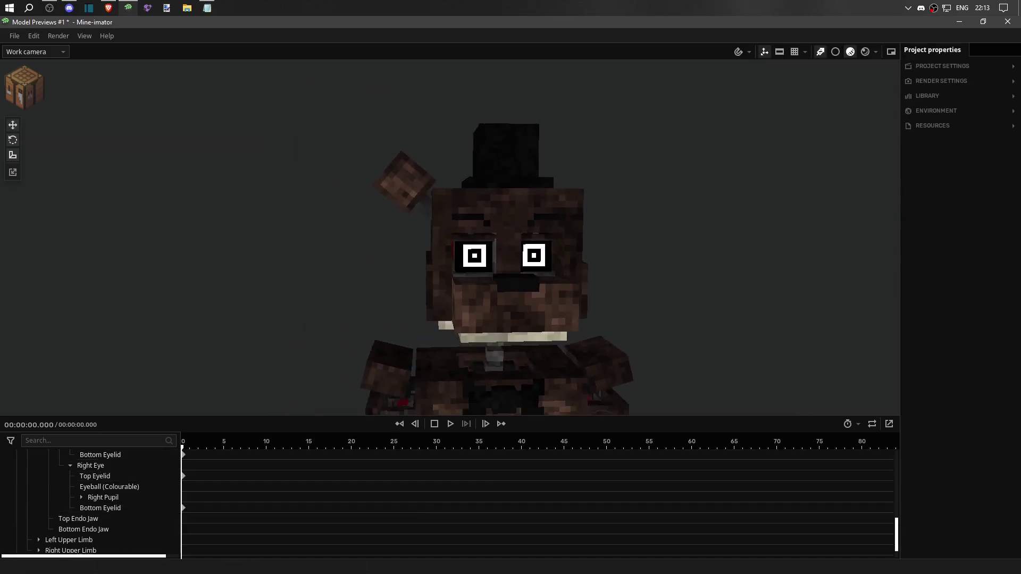
Step: Try rotating Ignited Freddy's right endo ear
{"action": "left_click", "coordinate": [345, 176]}
{"action": "left_click", "coordinate": [341, 192]}
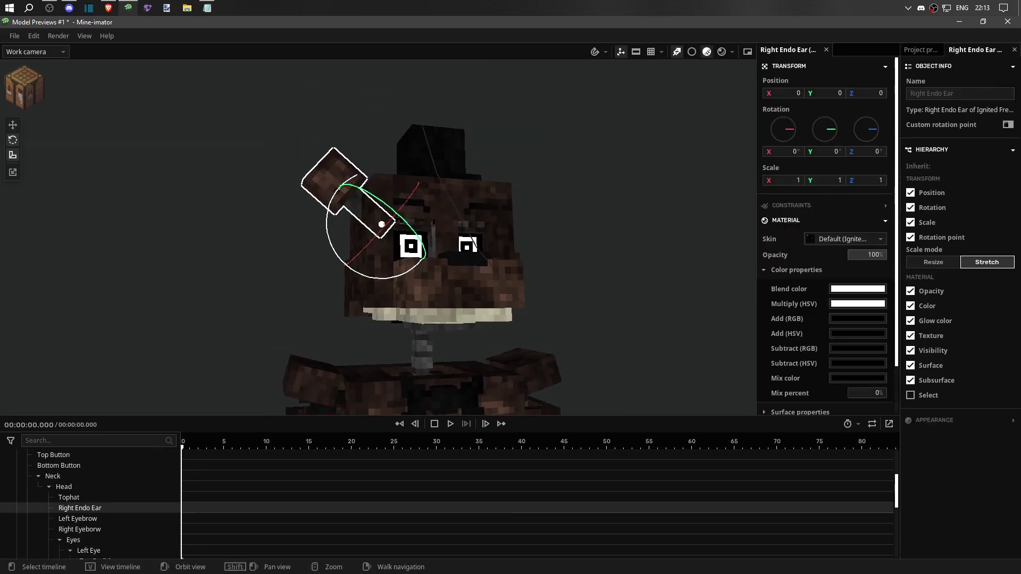
{"action": "left_click_drag", "start_coordinate": [404, 212], "coordinate": [396, 202]}
{"action": "right_click_drag", "start_coordinate": [381, 224], "coordinate": [384, 266]}
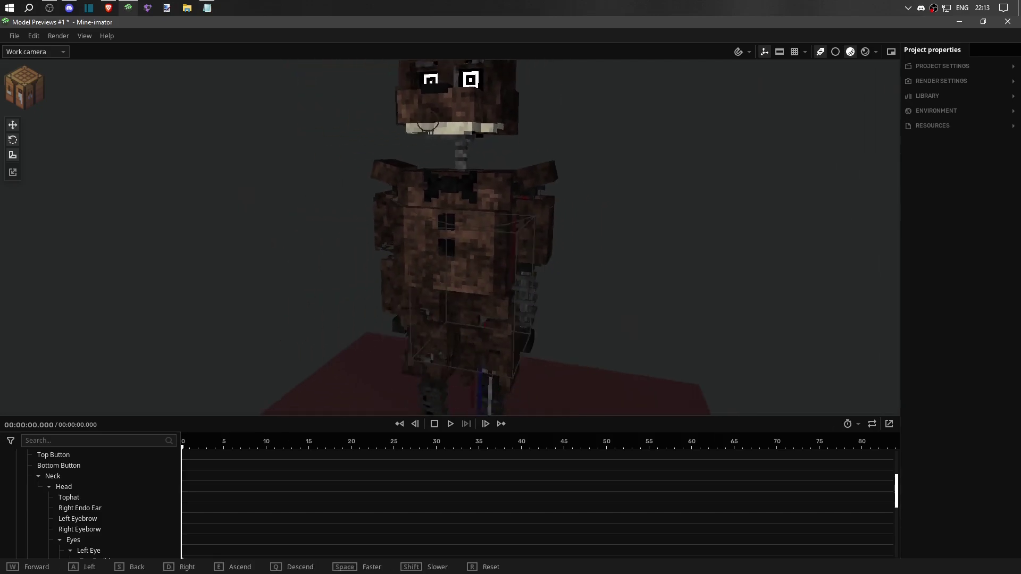
Step: Rotate Ignited Freddy's left upper limb about 40.6° in Z and bend it about 17° in X
{"action": "left_click", "coordinate": [455, 329]}
{"action": "left_click", "coordinate": [440, 187]}
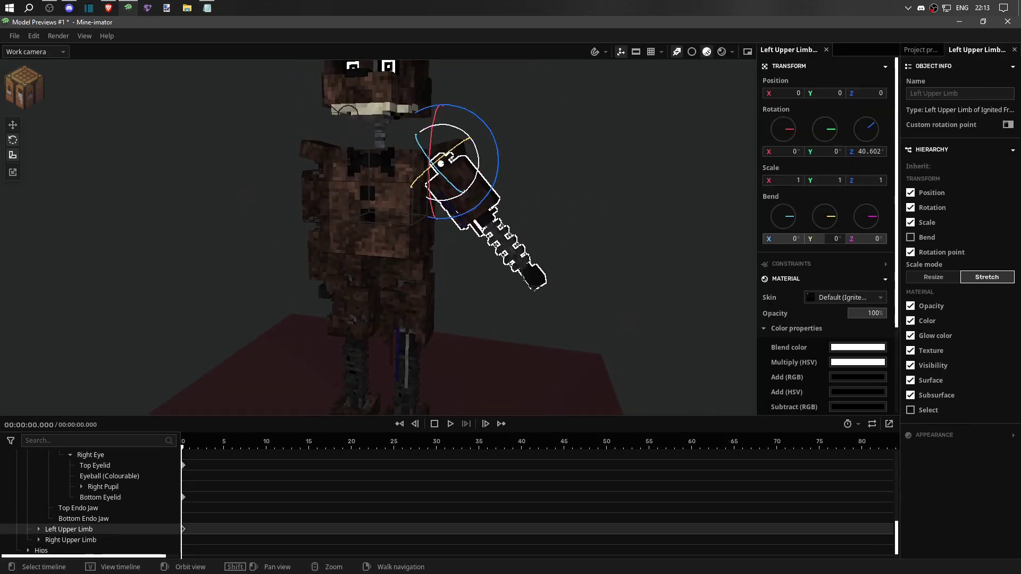
{"action": "right_click_drag", "start_coordinate": [379, 234], "coordinate": [367, 234]}
{"action": "left_click_drag", "start_coordinate": [783, 217], "coordinate": [744, 217]}
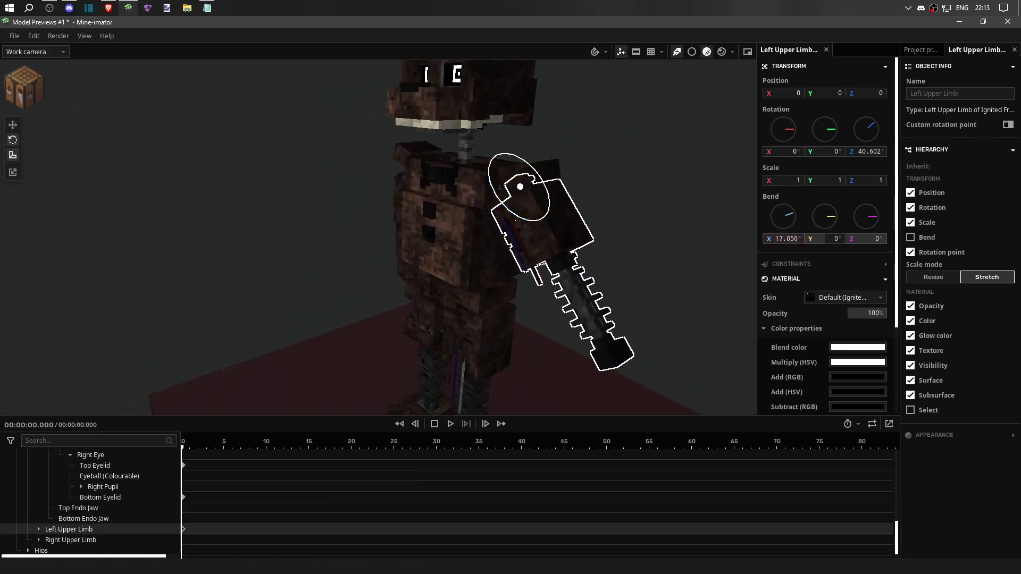
{"action": "left_click", "coordinate": [519, 186]}
Step: Bend the Wire 3 (Bend 9) segment on Ignited Freddy's left thigh about 2.1° in Z
{"action": "right_click_drag", "start_coordinate": [519, 186], "coordinate": [500, 202]}
{"action": "right_click_drag", "start_coordinate": [478, 239], "coordinate": [519, 240]}
{"action": "left_click", "coordinate": [346, 240]}
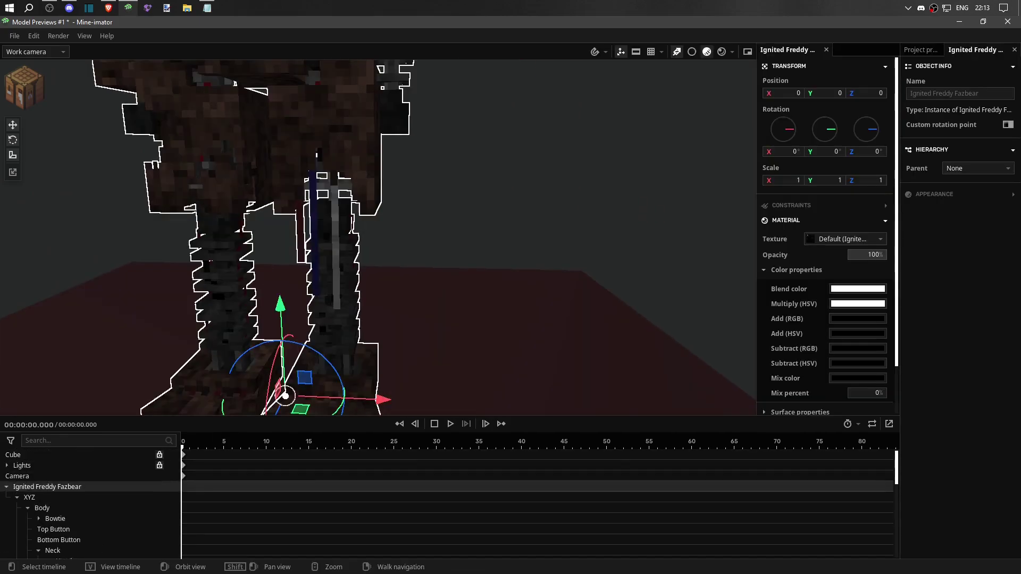
{"action": "left_click", "coordinate": [335, 240]}
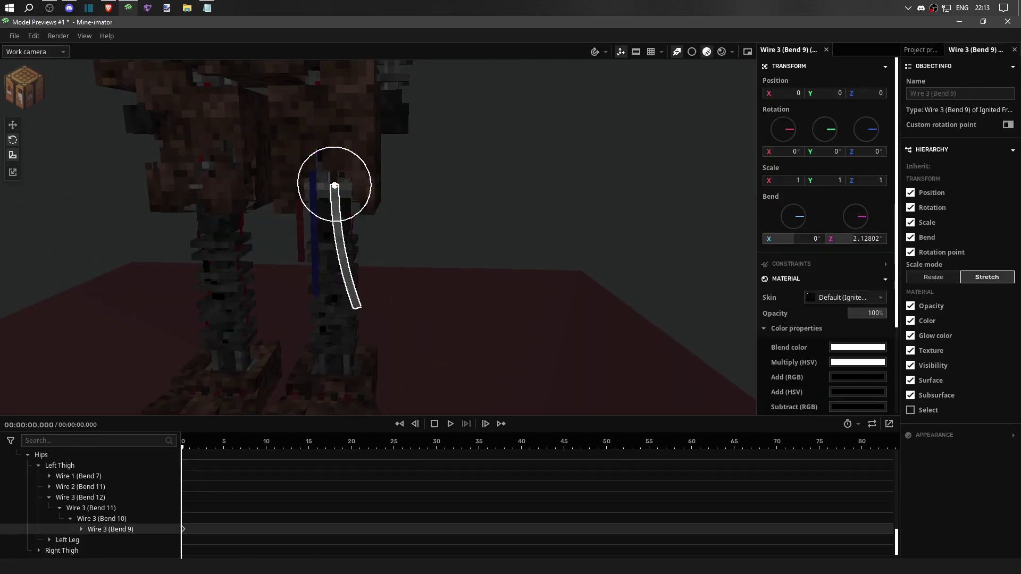
{"action": "left_click_drag", "start_coordinate": [335, 186], "coordinate": [334, 185]}
{"action": "right_click_drag", "start_coordinate": [335, 185], "coordinate": [346, 186]}
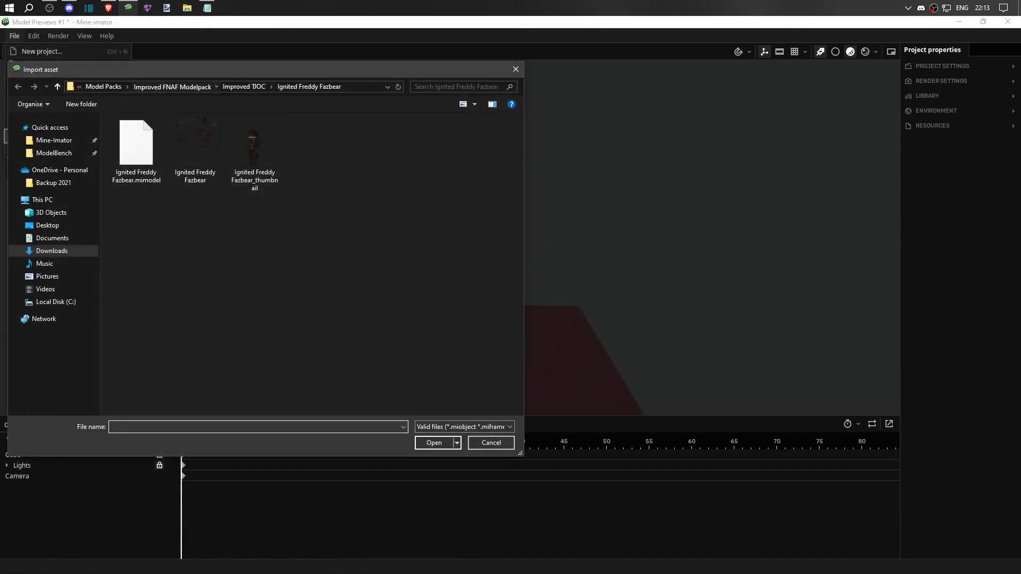
Step: Replace Ignited Freddy Fazbear in the scene with the D43dEy3z model from the My OCs folder under Skins
{"action": "key", "text": "alt+Up"}
{"action": "key", "text": "alt+Up"}
{"action": "key", "text": "alt+Up"}
{"action": "key", "text": "alt+Up"}
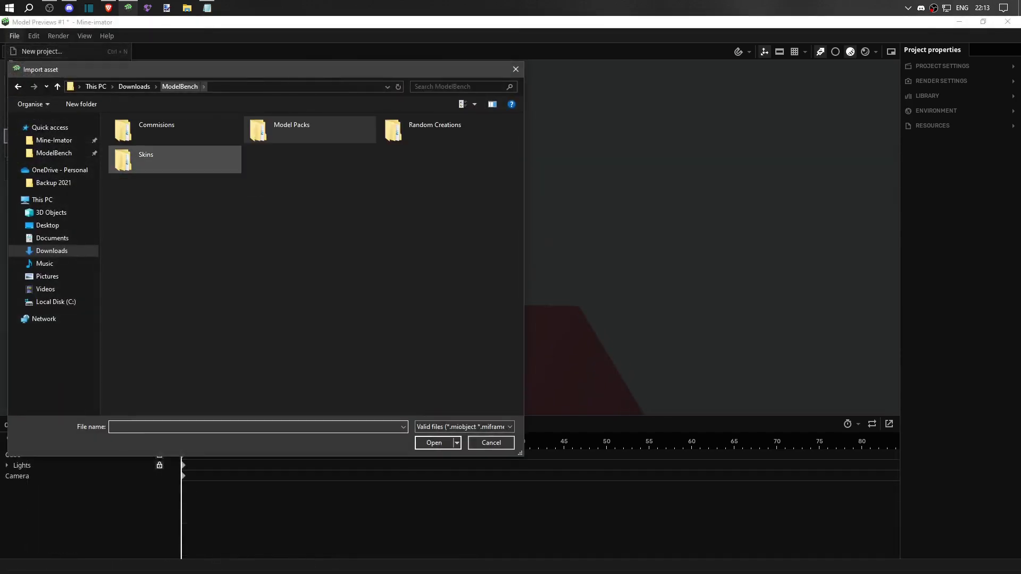
{"action": "key", "text": "Return"}
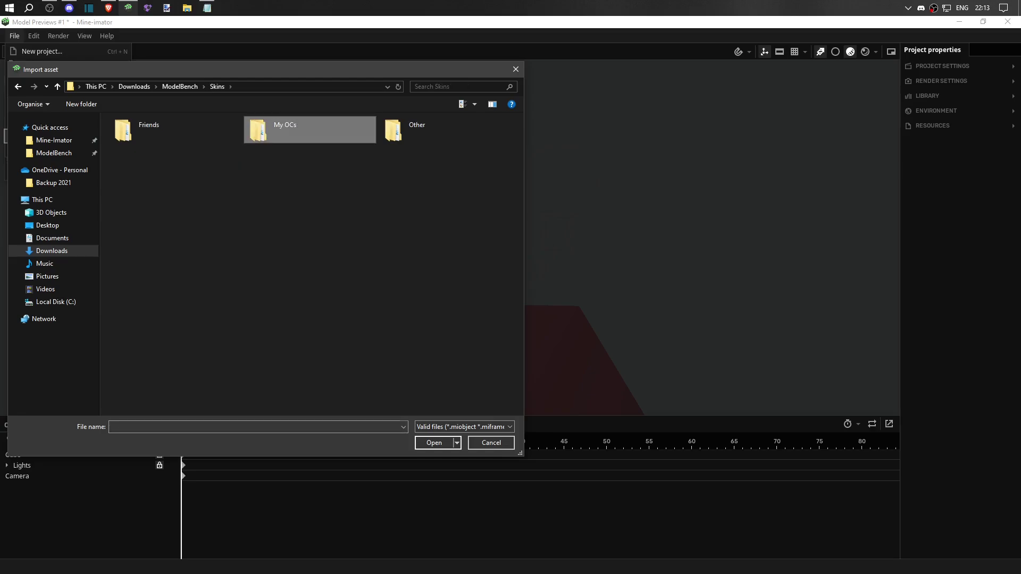
{"action": "key", "text": "Return"}
{"action": "key", "text": "Right"}
{"action": "key", "text": "Down"}
{"action": "key", "text": "Up"}
{"action": "key", "text": "Return"}
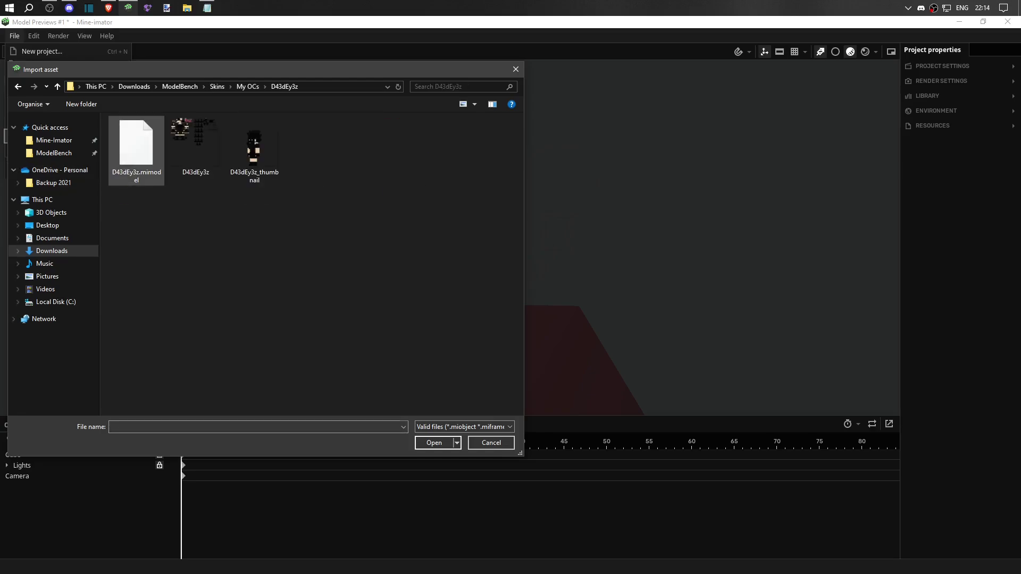
{"action": "key", "text": "Return"}
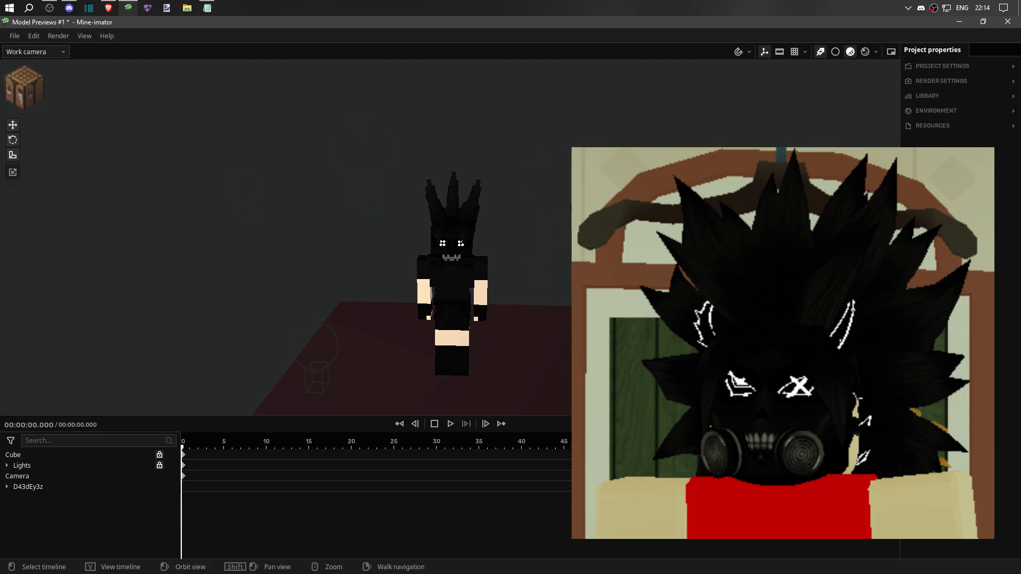
Step: Examine the D43dEy3z model from the front and side
{"action": "scroll", "coordinate": [449, 237], "scroll_direction": "up", "scroll_amount": 3}
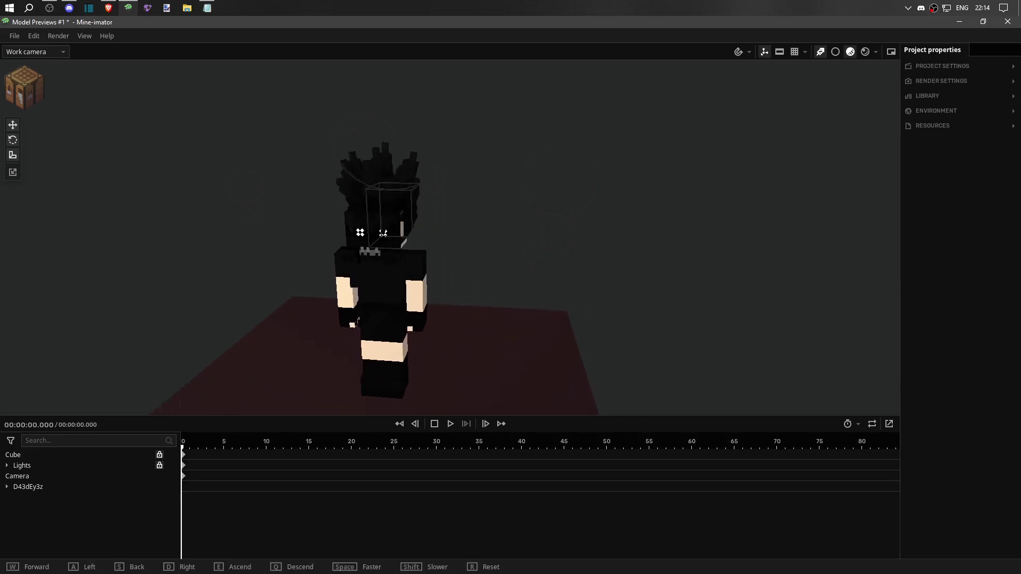
{"action": "middle_click_drag", "start_coordinate": [449, 236], "coordinate": [524, 232]}
{"action": "scroll", "coordinate": [449, 236], "scroll_direction": "down", "scroll_amount": 4}
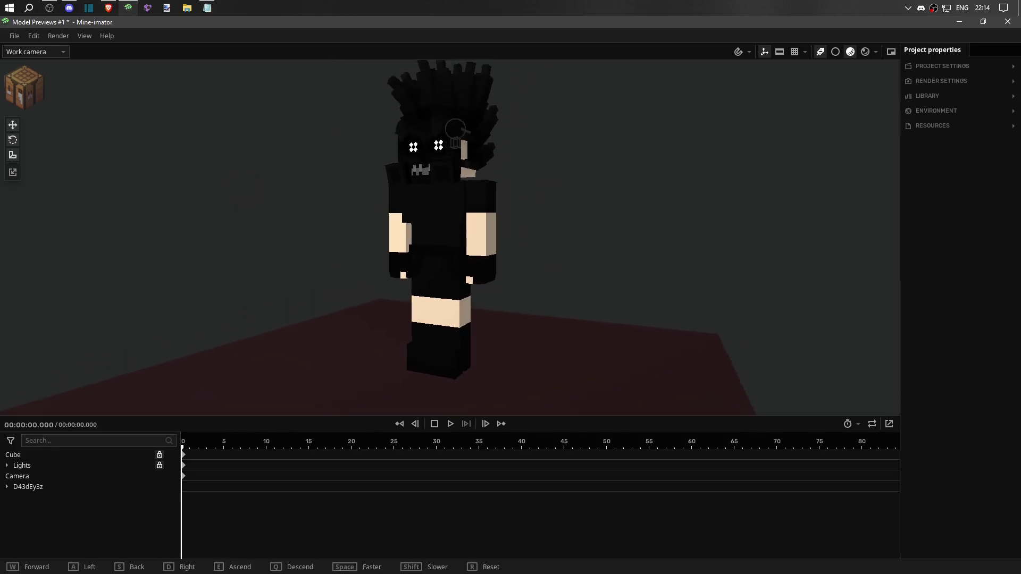
Step: Rotate the D43dEy3z model's right arm about -11.6° in Y and -12.7° in Z, and bend it about -51.7° in X
{"action": "right_click_drag", "start_coordinate": [450, 237], "coordinate": [468, 398]}
{"action": "key", "text": "w"}
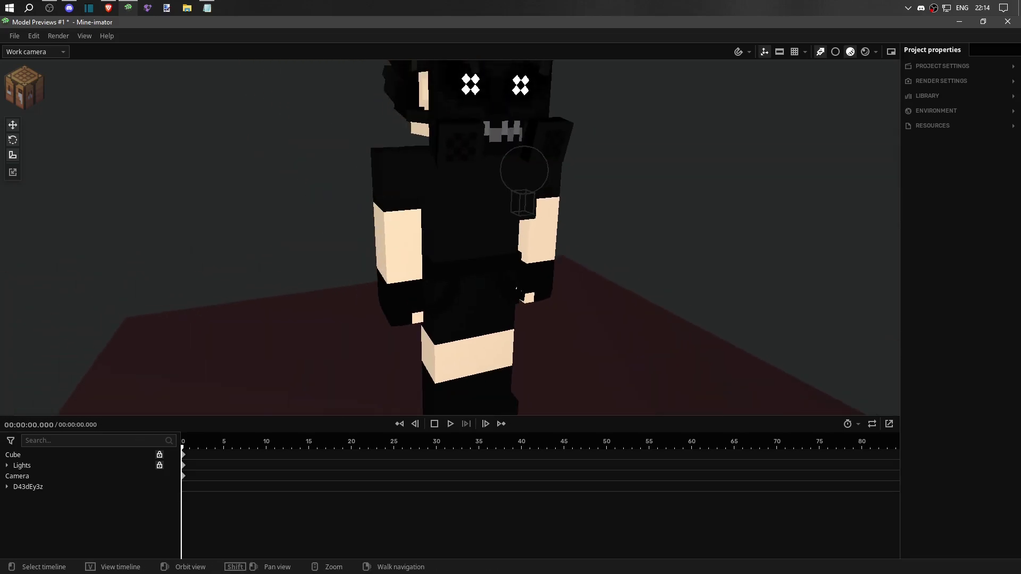
{"action": "left_click", "coordinate": [399, 245]}
{"action": "left_click", "coordinate": [330, 229]}
{"action": "left_click_drag", "start_coordinate": [274, 197], "coordinate": [287, 209]}
{"action": "middle_click_drag", "start_coordinate": [288, 208], "coordinate": [234, 208]}
{"action": "left_click_drag", "start_coordinate": [372, 202], "coordinate": [366, 234]}
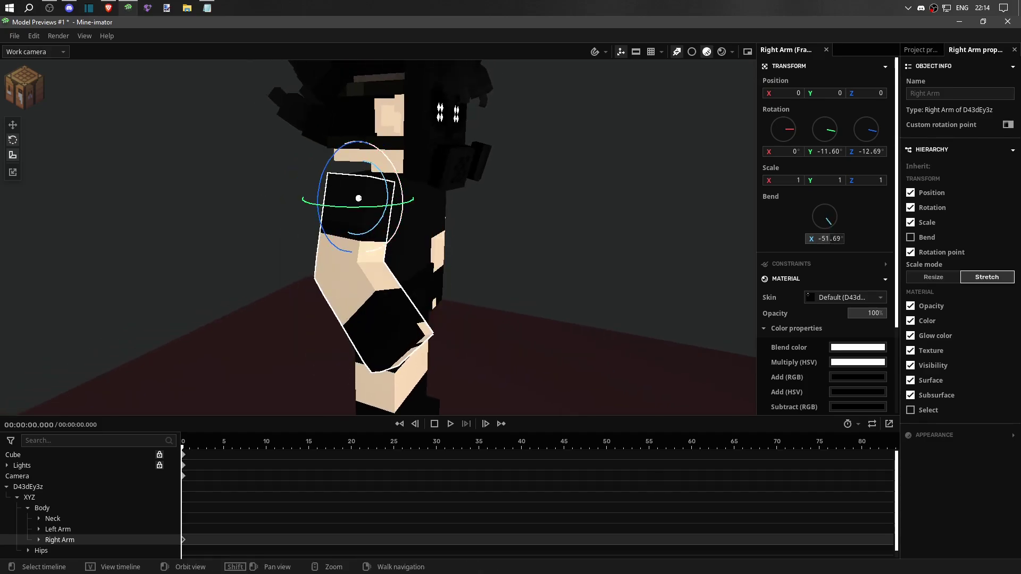
Step: Bend the right wrist about -38.8° in Z, and undo that bend
{"action": "left_click", "coordinate": [380, 319]}
{"action": "middle_click_drag", "start_coordinate": [380, 319], "coordinate": [425, 319]}
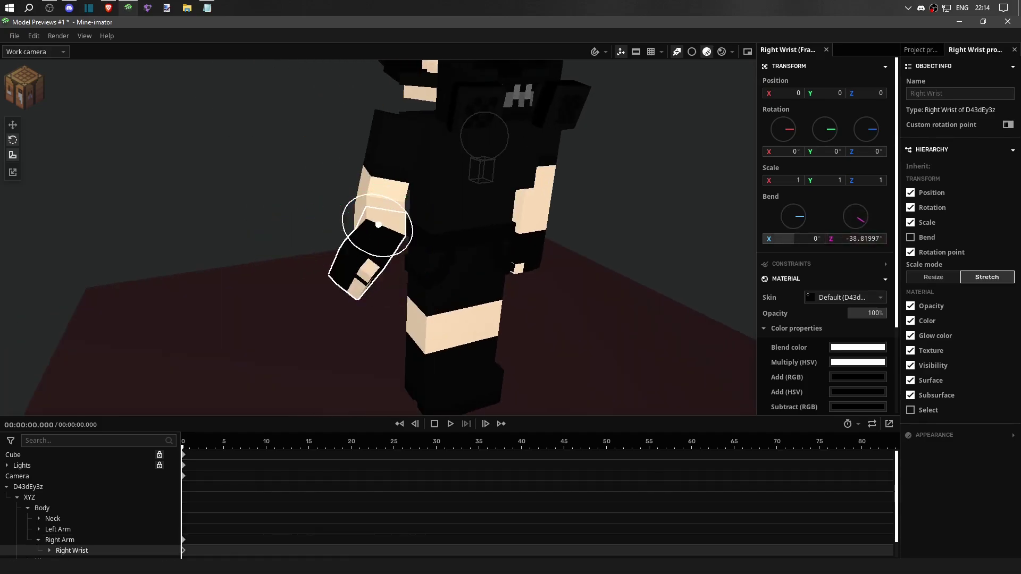
{"action": "left_click", "coordinate": [387, 299]}
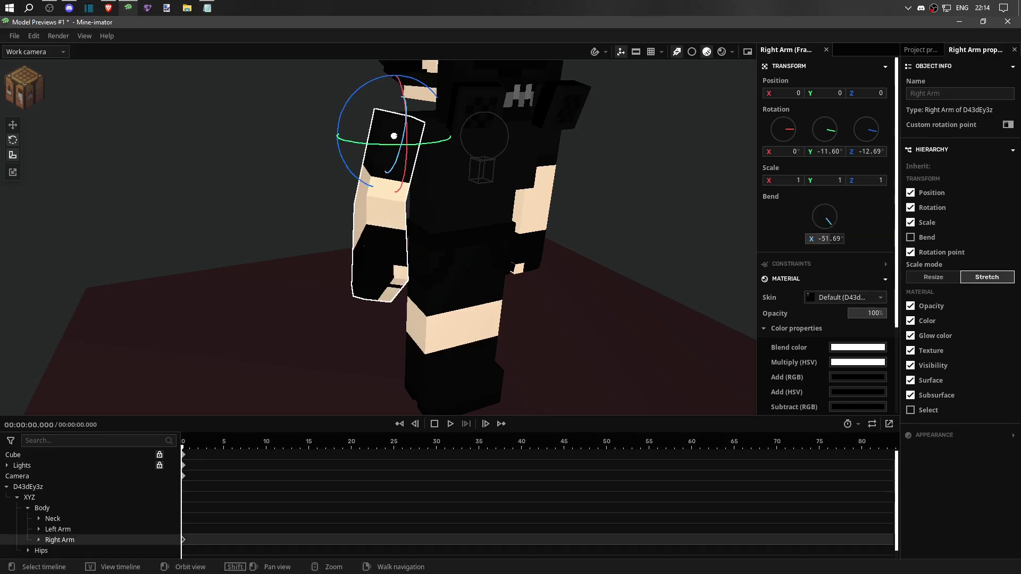
Step: Rotate the Right Hand part about -13.1° in Y
{"action": "left_click", "coordinate": [380, 268]}
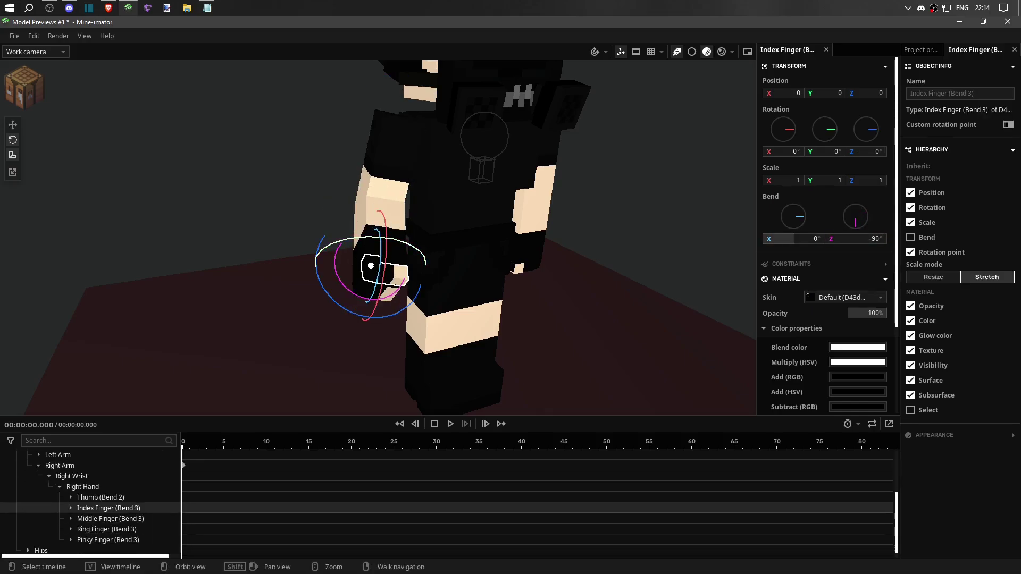
{"action": "left_click", "coordinate": [370, 266]}
{"action": "scroll", "coordinate": [370, 265], "scroll_direction": "up", "scroll_amount": 5}
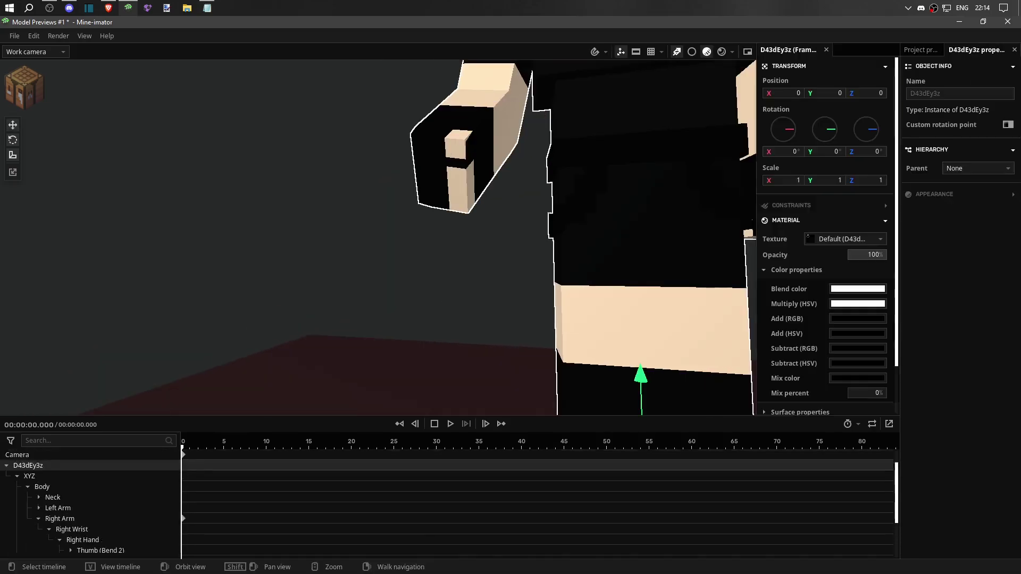
{"action": "left_click", "coordinate": [83, 540]}
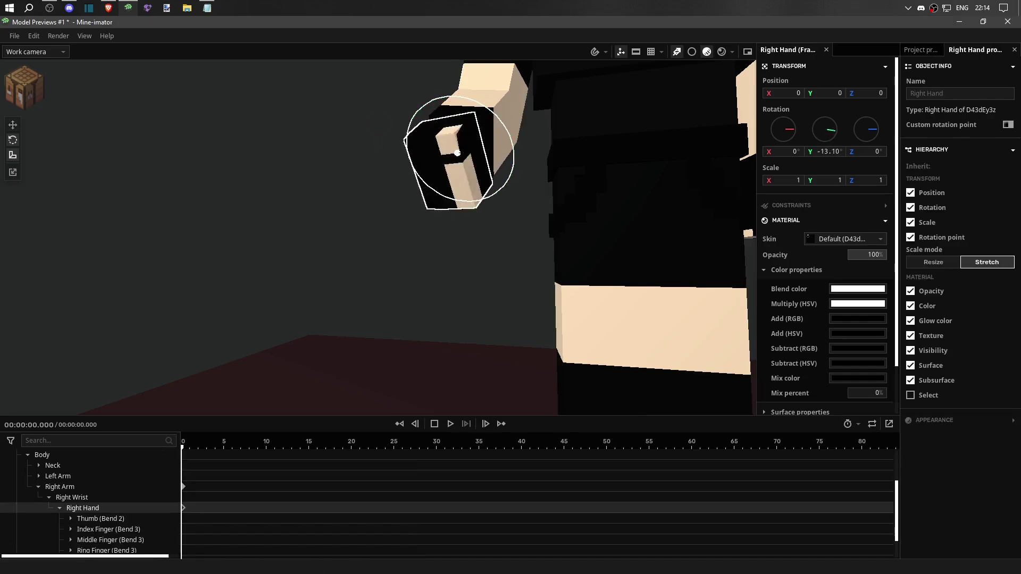
Step: Try bending the right hand's Index Finger (Bend 3) segment to about 5.6° in Z
{"action": "middle_click_drag", "start_coordinate": [373, 212], "coordinate": [425, 224]}
{"action": "left_click", "coordinate": [415, 202]}
{"action": "left_click_drag", "start_coordinate": [352, 183], "coordinate": [372, 202]}
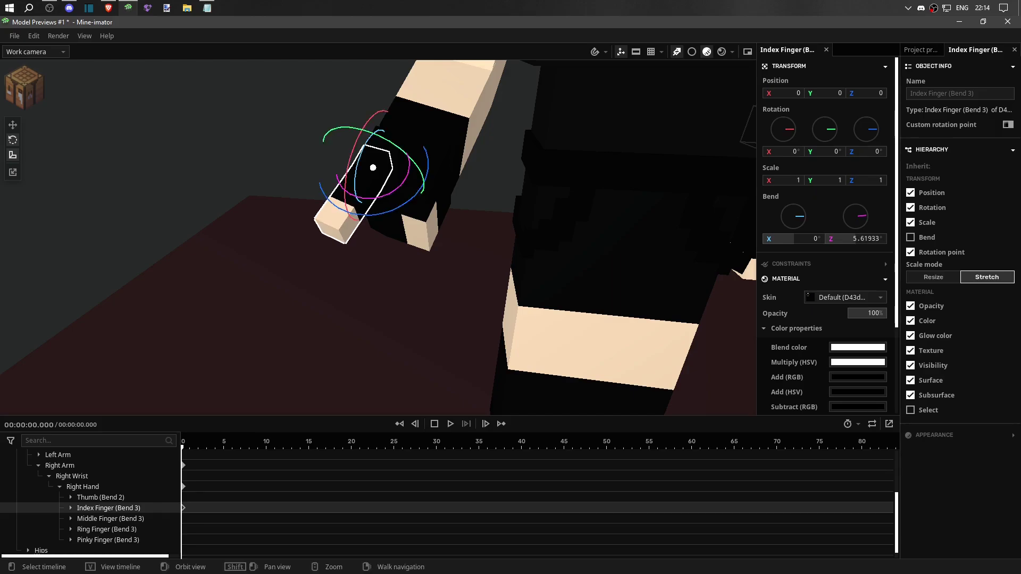
{"action": "left_click", "coordinate": [413, 191]}
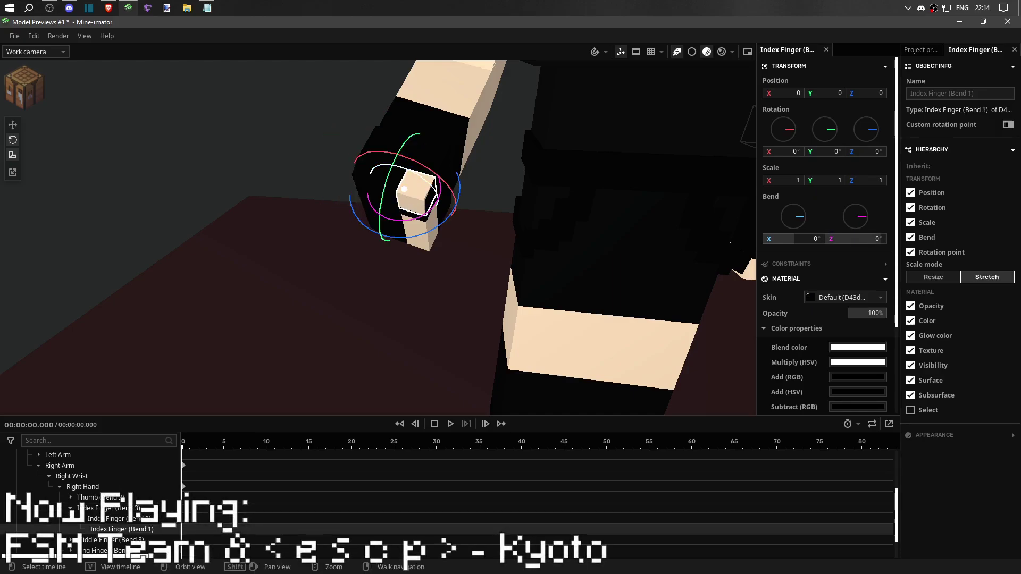
Step: Bend the right thumb and all four base finger segments together to about -6° in Z
{"action": "left_click", "coordinate": [425, 197]}
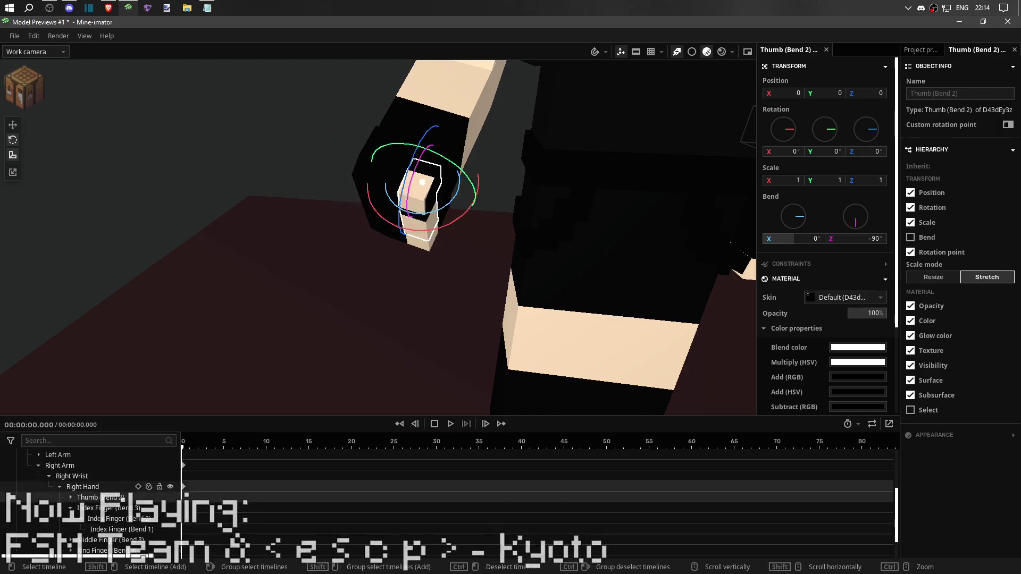
{"action": "left_click", "coordinate": [70, 507]}
{"action": "left_click", "coordinate": [106, 508]}
{"action": "left_click", "coordinate": [107, 529]}
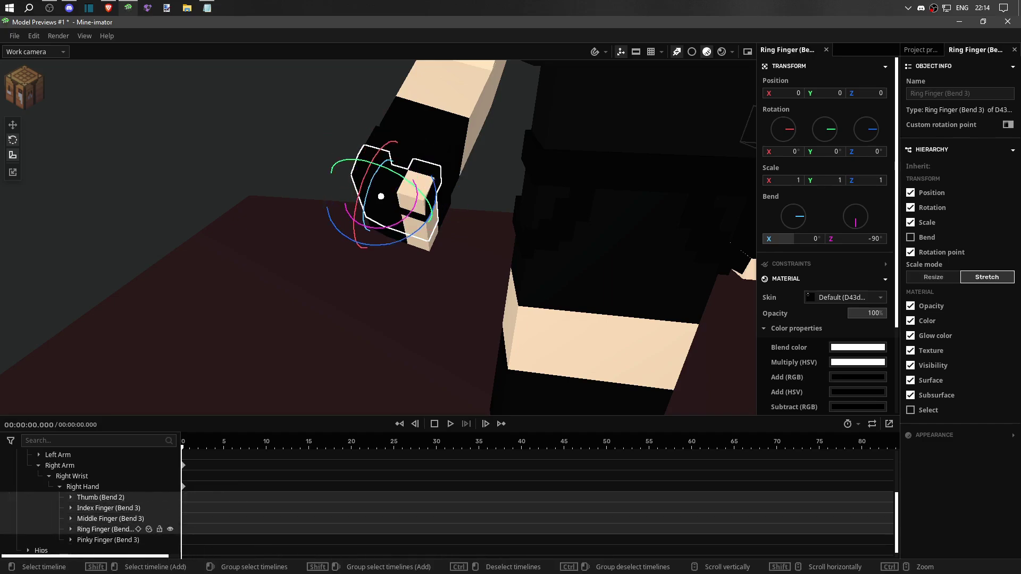
{"action": "left_click", "coordinate": [106, 539]}
{"action": "mouse_move", "coordinate": [856, 238]}
{"action": "left_mouse_down"}
{"action": "mouse_move", "coordinate": [872, 238]}
{"action": "mouse_move", "coordinate": [852, 238]}
{"action": "left_mouse_up"}
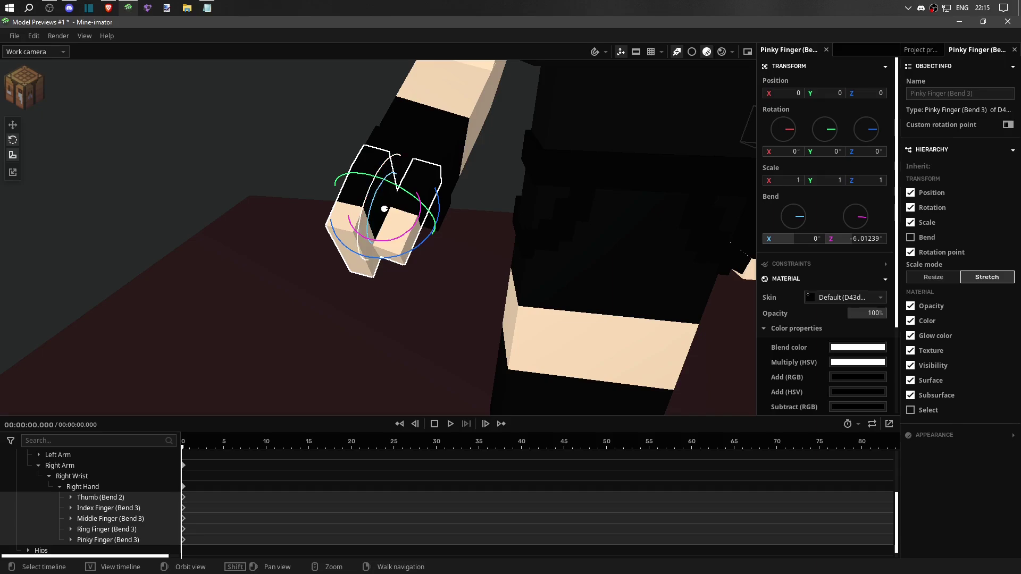
{"action": "left_click_drag", "start_coordinate": [383, 241], "coordinate": [346, 228]}
{"action": "key", "text": "ctrl+z"}
Step: Bend the right hand's Pinky Finger (Bend 2) segment about 2.4° in Z
{"action": "middle_click_drag", "start_coordinate": [372, 239], "coordinate": [452, 207]}
{"action": "left_click_drag", "start_coordinate": [435, 223], "coordinate": [441, 167]}
{"action": "left_click_drag", "start_coordinate": [462, 218], "coordinate": [446, 226]}
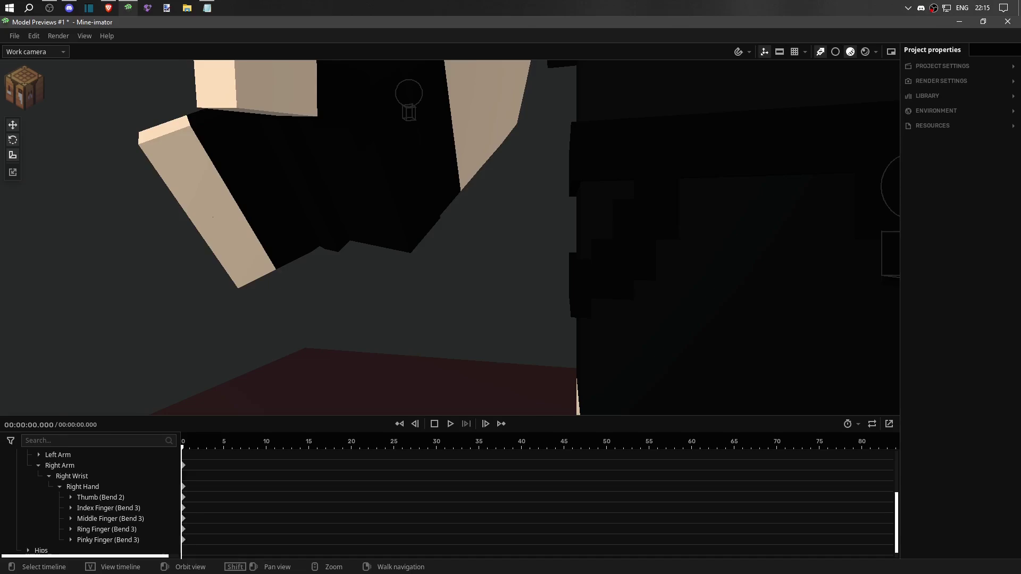
{"action": "left_click", "coordinate": [287, 255]}
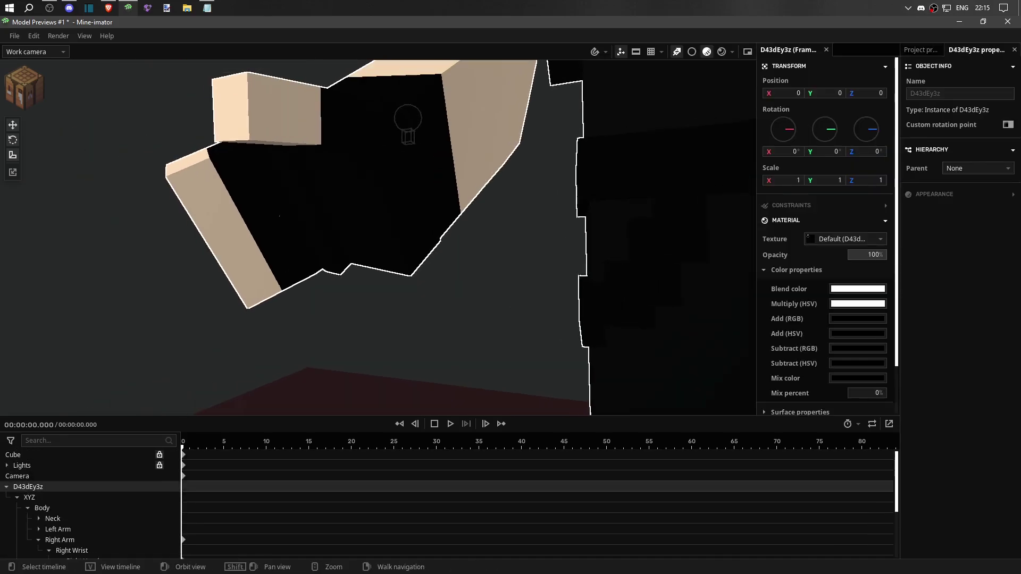
{"action": "left_click_drag", "start_coordinate": [319, 269], "coordinate": [297, 287]}
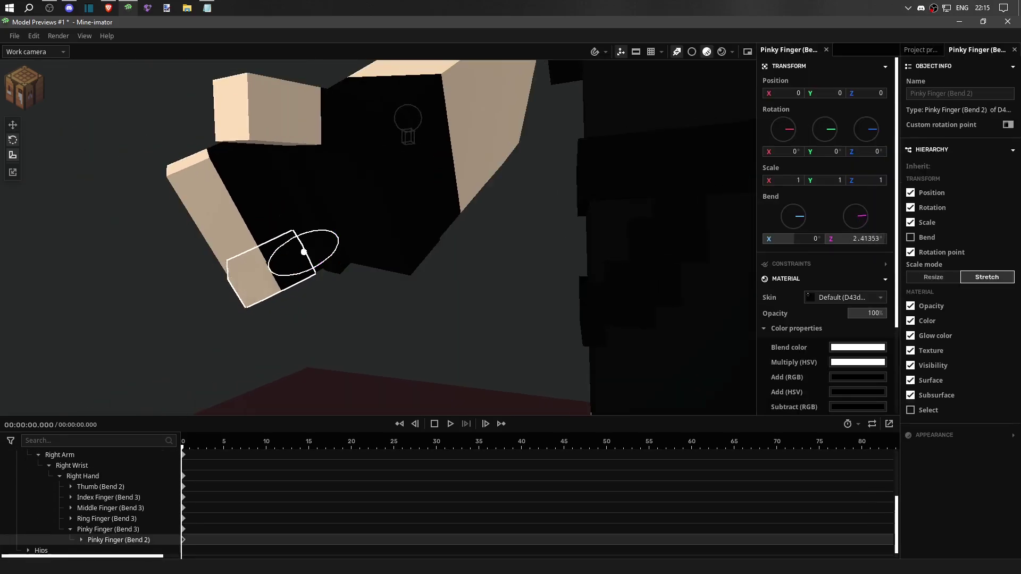
{"action": "left_click_drag", "start_coordinate": [304, 252], "coordinate": [298, 261]}
Step: Try bending the Thumb (Bend 1) segment of the right hand
{"action": "left_click", "coordinate": [289, 114]}
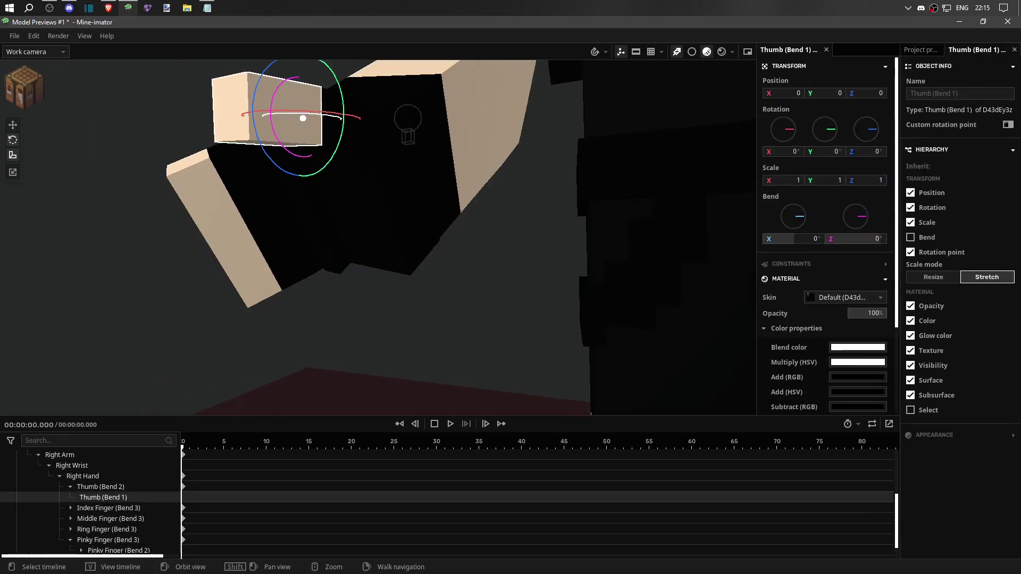
{"action": "left_click_drag", "start_coordinate": [303, 118], "coordinate": [303, 114]}
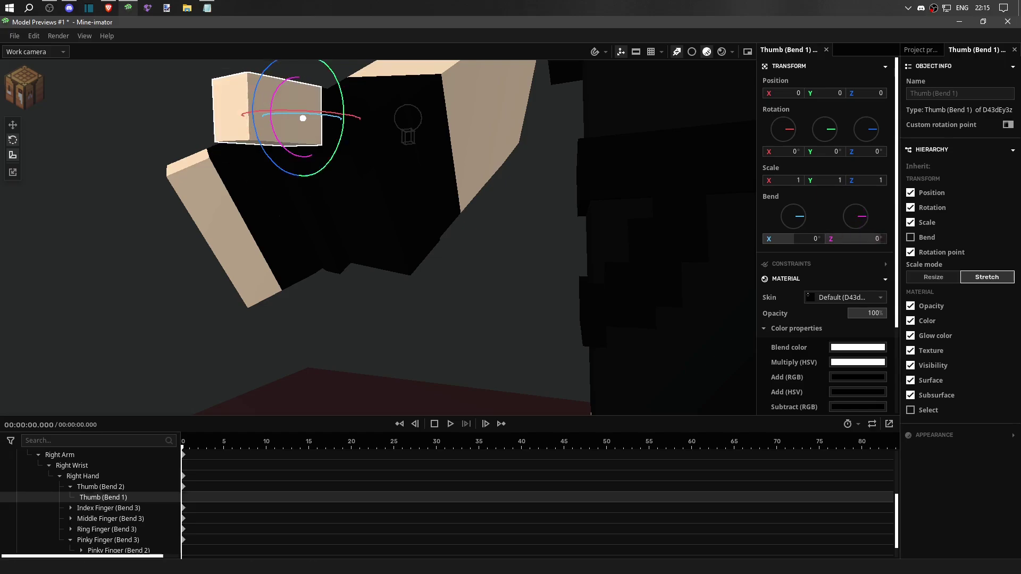
{"action": "right_click_drag", "start_coordinate": [303, 114], "coordinate": [436, 234]}
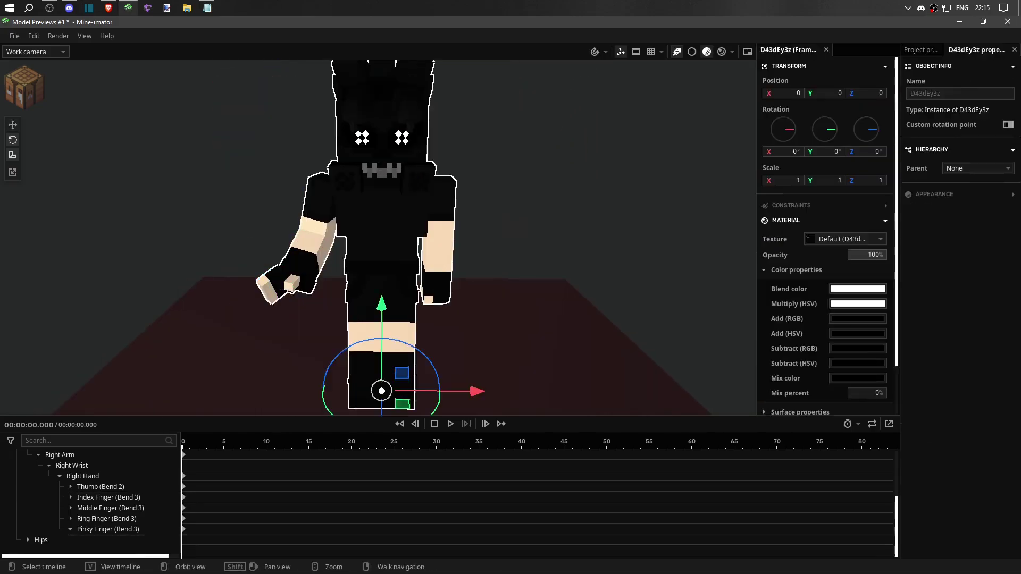
Step: Undo the finger, hand and arm pose changes on the model's right side
{"action": "left_click", "coordinate": [290, 286]}
{"action": "left_click", "coordinate": [290, 286]}
{"action": "left_click", "coordinate": [290, 287]}
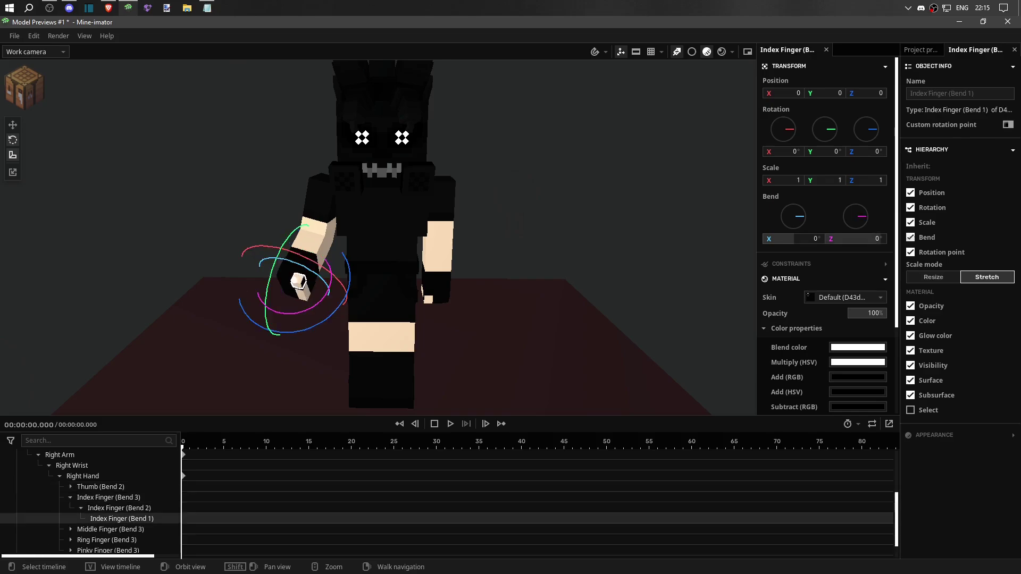
{"action": "left_click", "coordinate": [292, 285]}
{"action": "left_click", "coordinate": [289, 287]}
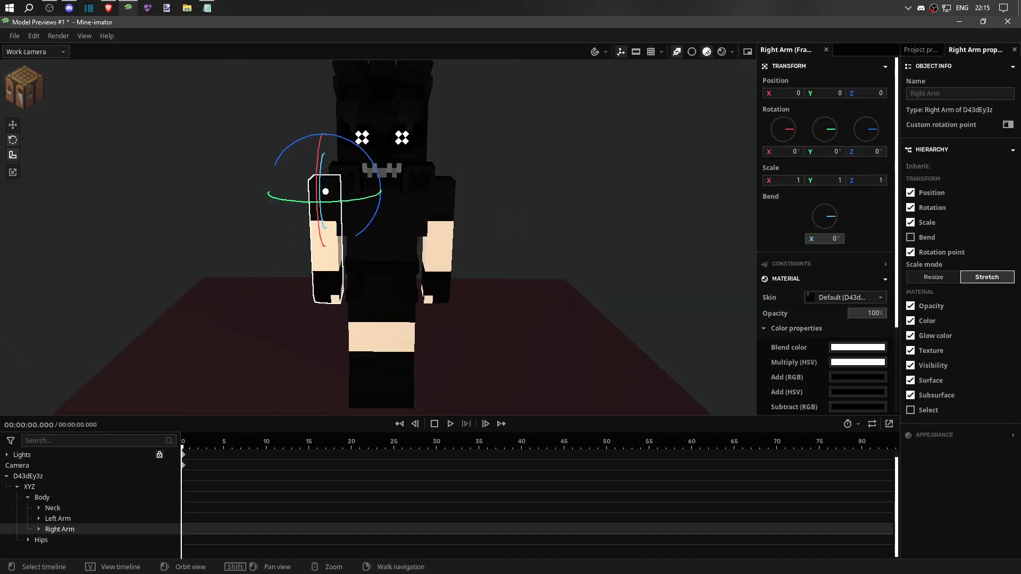
{"action": "left_click", "coordinate": [319, 255]}
Step: Select the model's Hips part and try rotating it
{"action": "left_click", "coordinate": [382, 245]}
{"action": "mouse_move", "coordinate": [381, 274]}
{"action": "left_mouse_down"}
{"action": "mouse_move", "coordinate": [420, 273]}
{"action": "mouse_move", "coordinate": [373, 274]}
{"action": "mouse_move", "coordinate": [393, 274]}
{"action": "mouse_move", "coordinate": [383, 287]}
{"action": "left_mouse_up"}
{"action": "middle_click_drag", "start_coordinate": [382, 287], "coordinate": [329, 159]}
{"action": "left_click", "coordinate": [532, 346]}
{"action": "left_click", "coordinate": [28, 487]}
{"action": "left_click", "coordinate": [41, 518]}
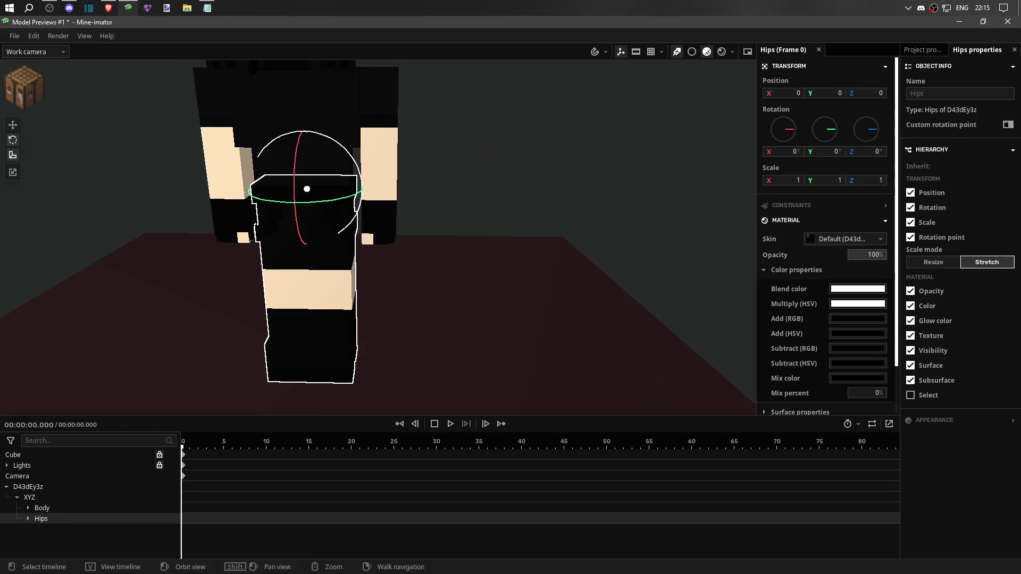
{"action": "mouse_move", "coordinate": [356, 175]}
{"action": "left_mouse_down"}
{"action": "mouse_move", "coordinate": [341, 234]}
{"action": "mouse_move", "coordinate": [356, 176]}
{"action": "left_mouse_up"}
Step: Rotate the left leg about -73.3° in X, 15.4° in Y and 12° in Z, and bend it about 86.2° in X
{"action": "left_click", "coordinate": [330, 319]}
{"action": "left_click_drag", "start_coordinate": [319, 270], "coordinate": [343, 269]}
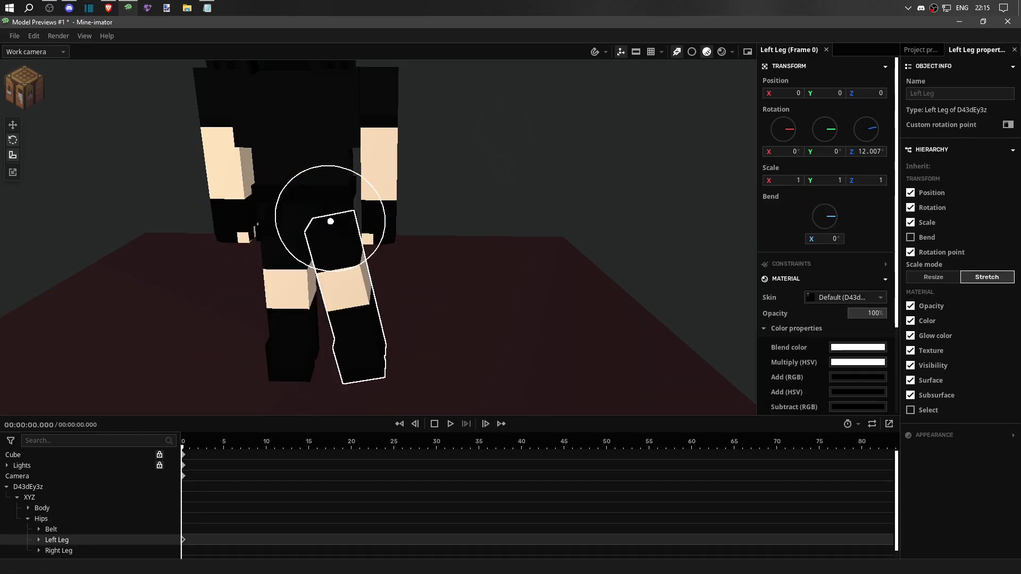
{"action": "middle_click_drag", "start_coordinate": [373, 240], "coordinate": [266, 239]}
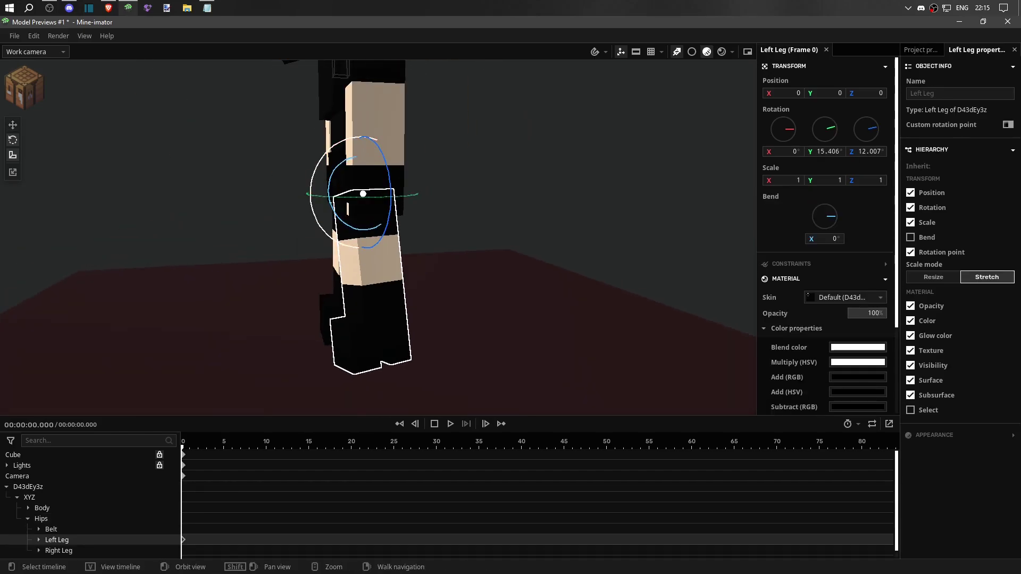
{"action": "left_click_drag", "start_coordinate": [314, 202], "coordinate": [330, 159]}
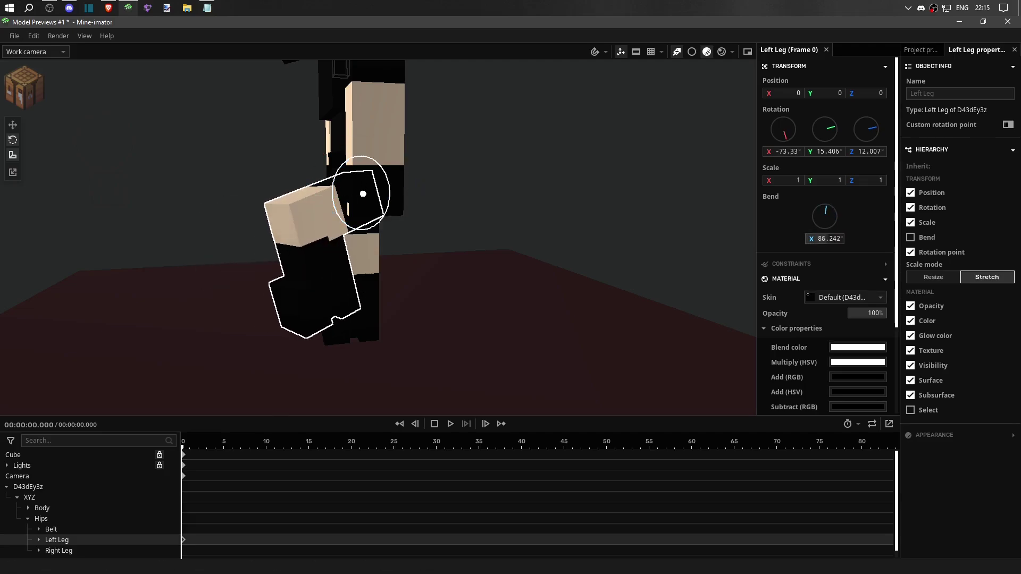
Step: Try bending the left ankle about 113.3° in X and rotating the left foot about 7.4° in Y
{"action": "left_click", "coordinate": [306, 298]}
{"action": "middle_click_drag", "start_coordinate": [305, 298], "coordinate": [345, 276]}
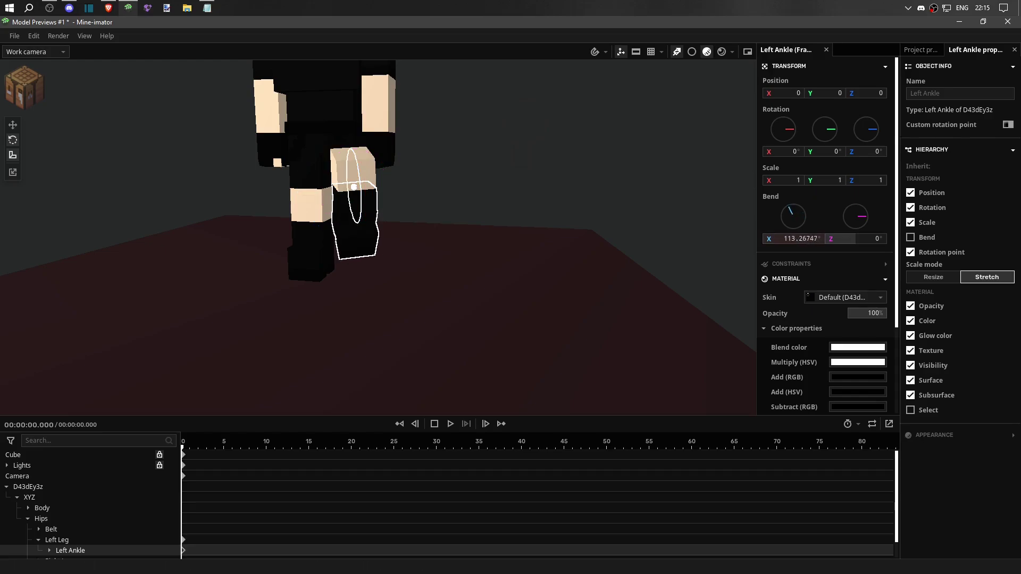
{"action": "left_click", "coordinate": [357, 244]}
{"action": "middle_click_drag", "start_coordinate": [357, 244], "coordinate": [340, 239]}
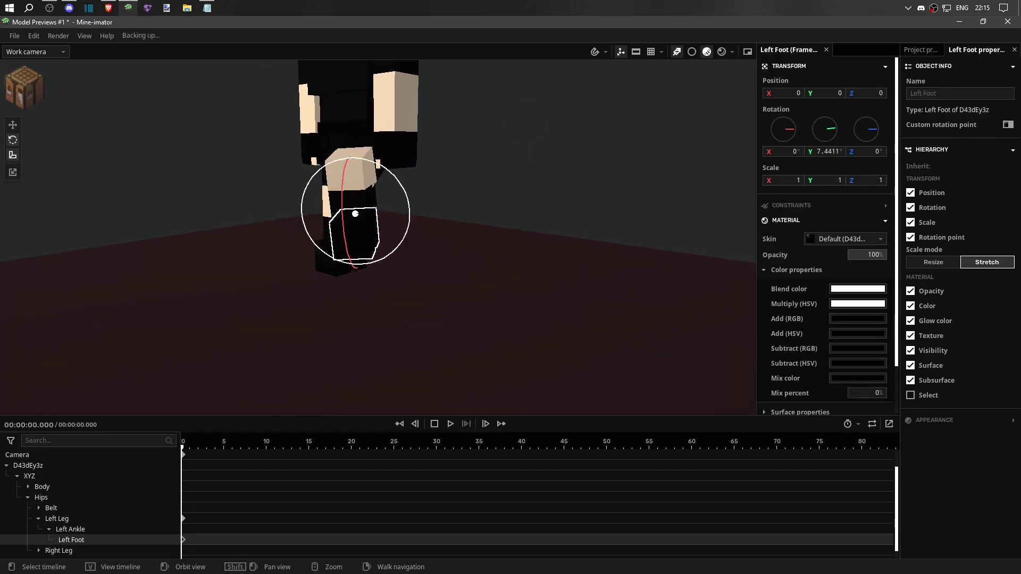
{"action": "left_click", "coordinate": [373, 175]}
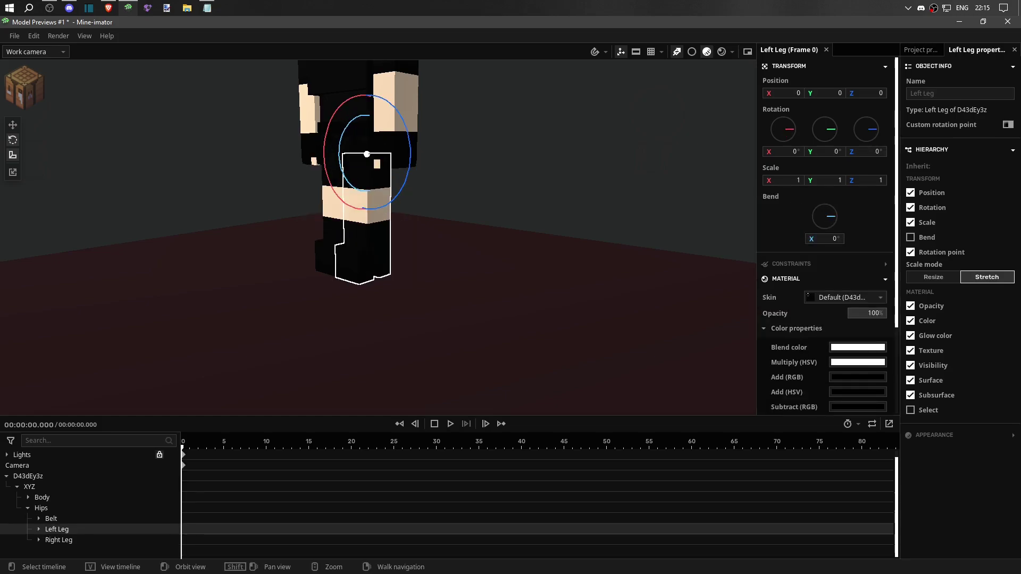
Step: Move the Mask part off the D43dEy3z model's head so it floats beside the face
{"action": "mouse_move", "coordinate": [372, 175]}
{"action": "right_mouse_down"}
{"action": "mouse_move", "coordinate": [373, 162]}
{"action": "mouse_move", "coordinate": [372, 175]}
{"action": "right_mouse_up"}
{"action": "key", "text": "w"}
{"action": "key", "text": "s"}
{"action": "key", "text": "w"}
{"action": "left_click", "coordinate": [372, 175]}
{"action": "left_click_drag", "start_coordinate": [340, 207], "coordinate": [139, 207]}
{"action": "left_click", "coordinate": [139, 208]}
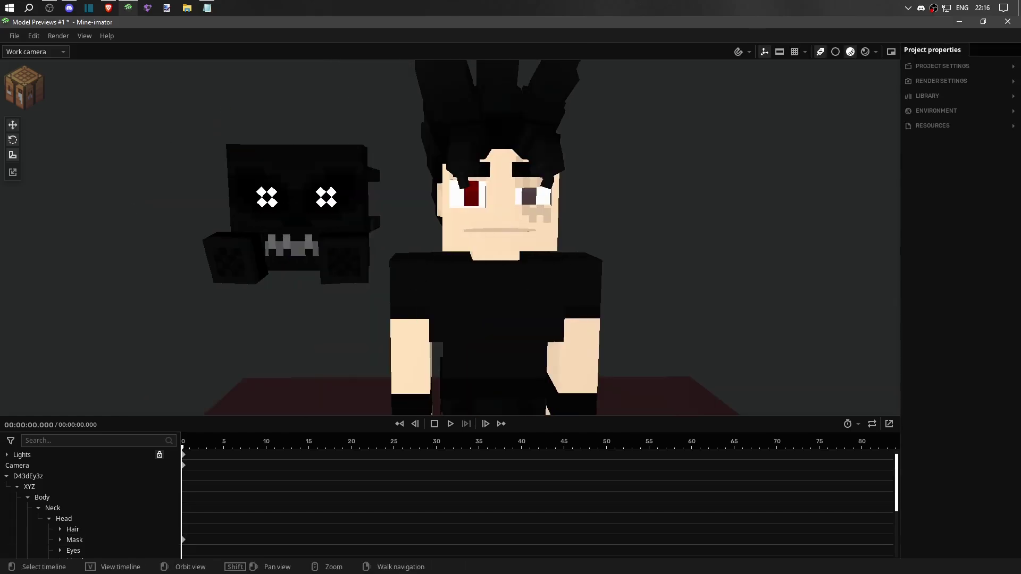
Step: Select the Left Eye and Right Eye blink parts up close and try changing their Y scale
{"action": "right_click_drag", "start_coordinate": [372, 176], "coordinate": [372, 176]}
{"action": "key", "text": "w"}
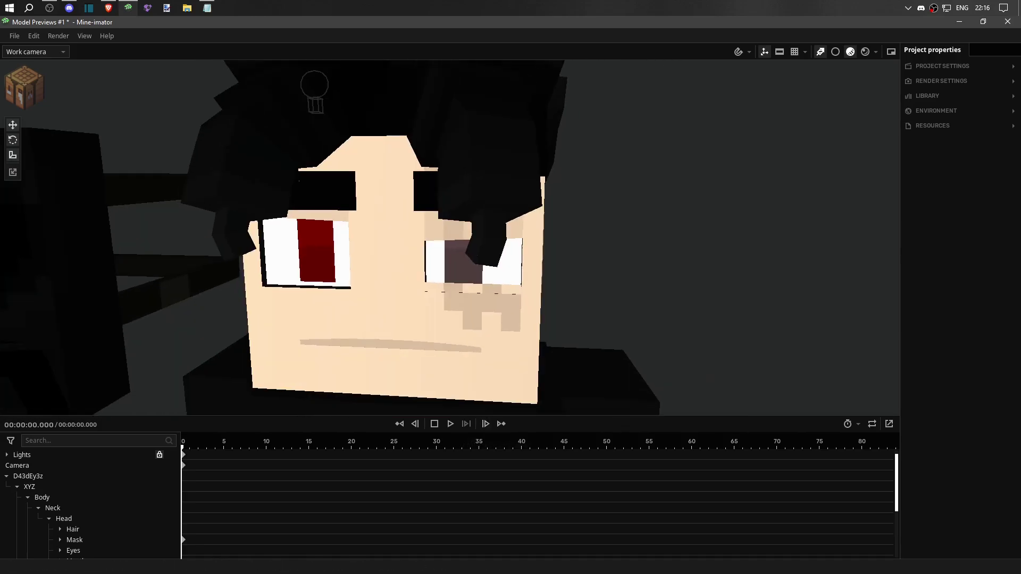
{"action": "right_click_drag", "start_coordinate": [372, 176], "coordinate": [372, 175]}
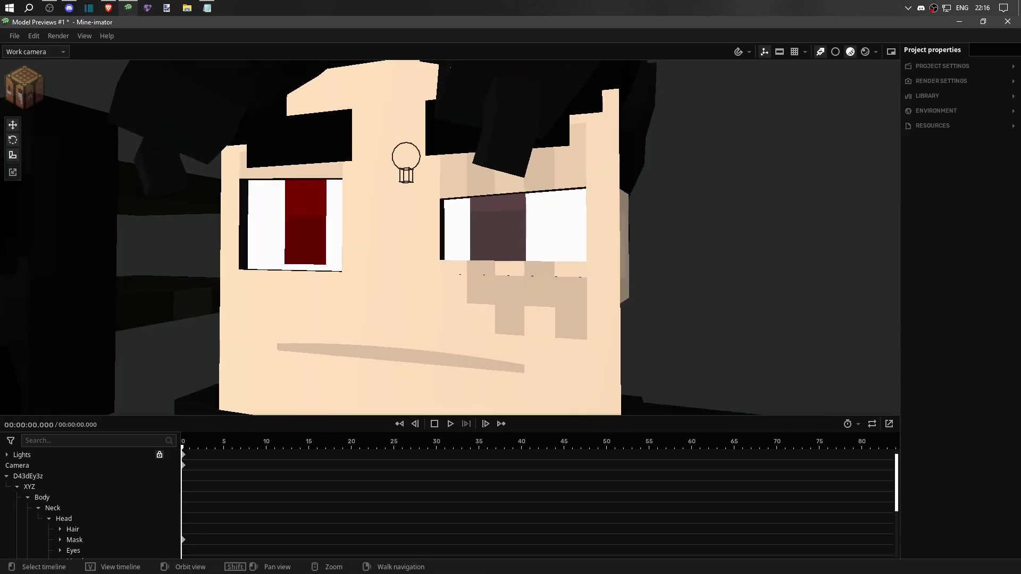
{"action": "right_click_drag", "start_coordinate": [372, 175], "coordinate": [372, 175]}
{"action": "left_click", "coordinate": [372, 293]}
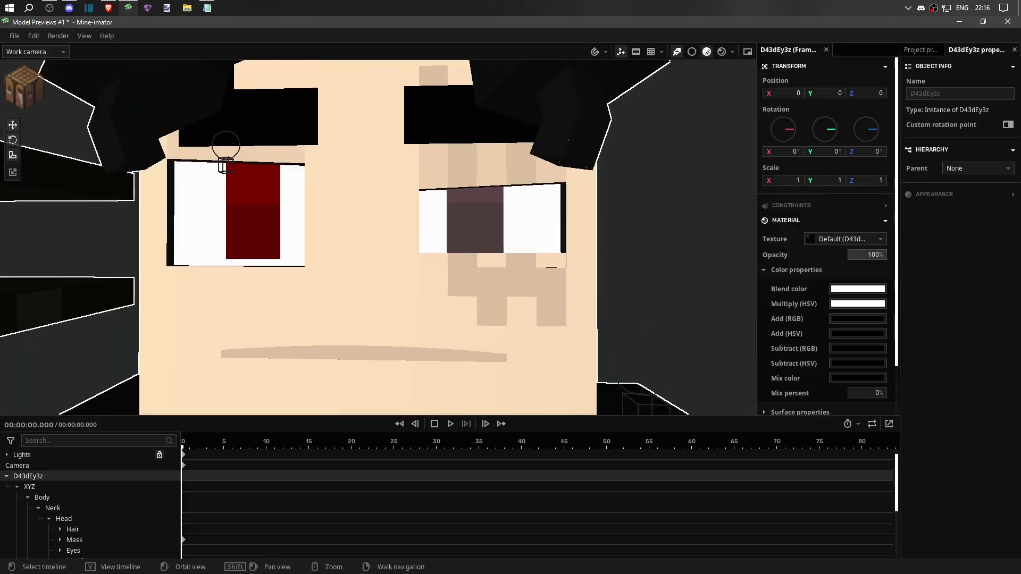
{"action": "left_click", "coordinate": [239, 223]}
{"action": "left_click", "coordinate": [491, 223]}
{"action": "left_click_drag", "start_coordinate": [824, 180], "coordinate": [830, 180]}
{"action": "mouse_move", "coordinate": [492, 229]}
{"action": "left_mouse_down"}
{"action": "mouse_move", "coordinate": [516, 237]}
{"action": "mouse_move", "coordinate": [481, 226]}
{"action": "mouse_move", "coordinate": [492, 229]}
{"action": "left_mouse_up"}
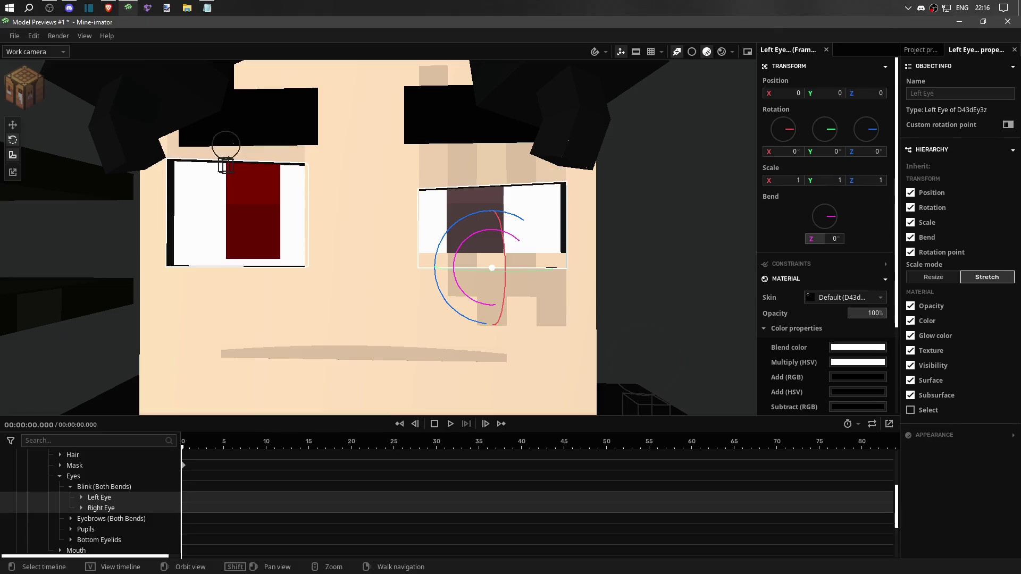
Step: Undo the last changes to the blink eye parts and look through the remaining face parts
{"action": "key", "text": "ctrl+z"}
{"action": "key", "text": "ctrl+z"}
{"action": "key", "text": "ctrl+z"}
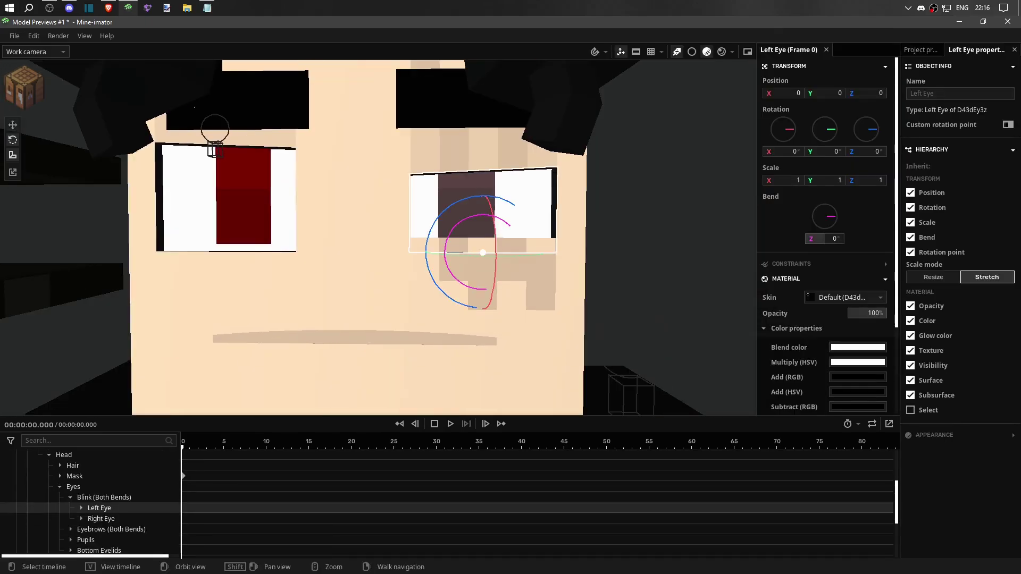
{"action": "key", "text": "ctrl+z"}
{"action": "key", "text": "ctrl+y"}
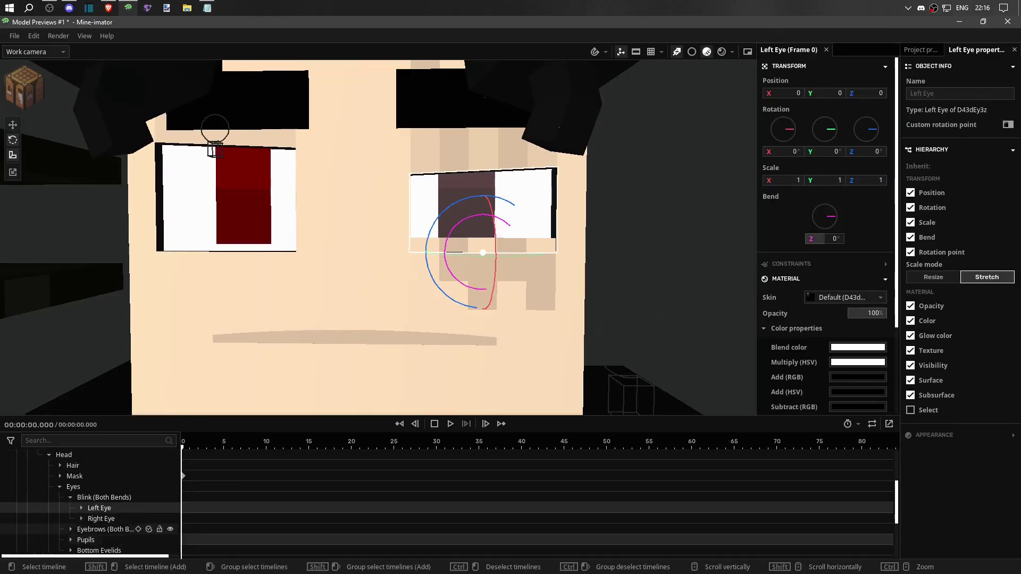
{"action": "scroll", "coordinate": [91, 502], "scroll_direction": "down", "scroll_amount": 4}
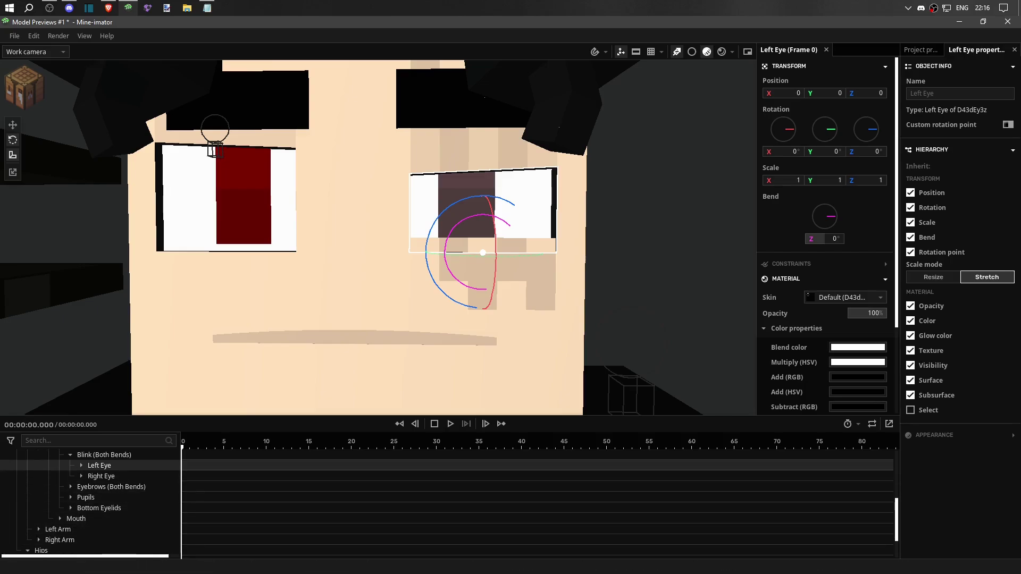
Step: Try changing the Y scale of the Bottom Left Eyelid, and of the Bottom Right Eyelid to about 1.64
{"action": "left_click", "coordinate": [242, 265]}
{"action": "left_click", "coordinate": [362, 372]}
{"action": "left_click", "coordinate": [483, 260]}
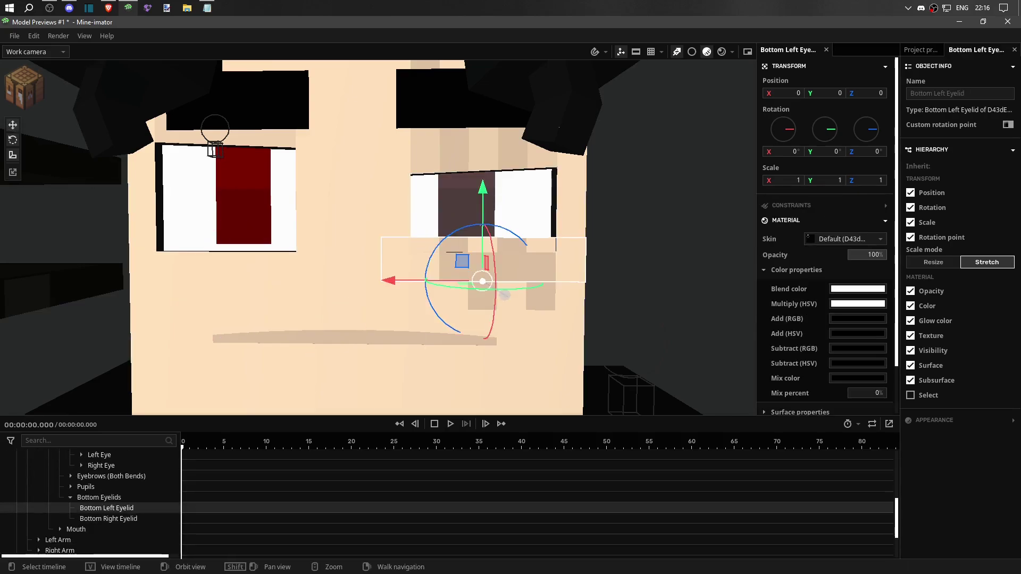
{"action": "left_click_drag", "start_coordinate": [810, 180], "coordinate": [851, 180]}
{"action": "left_click", "coordinate": [265, 265]}
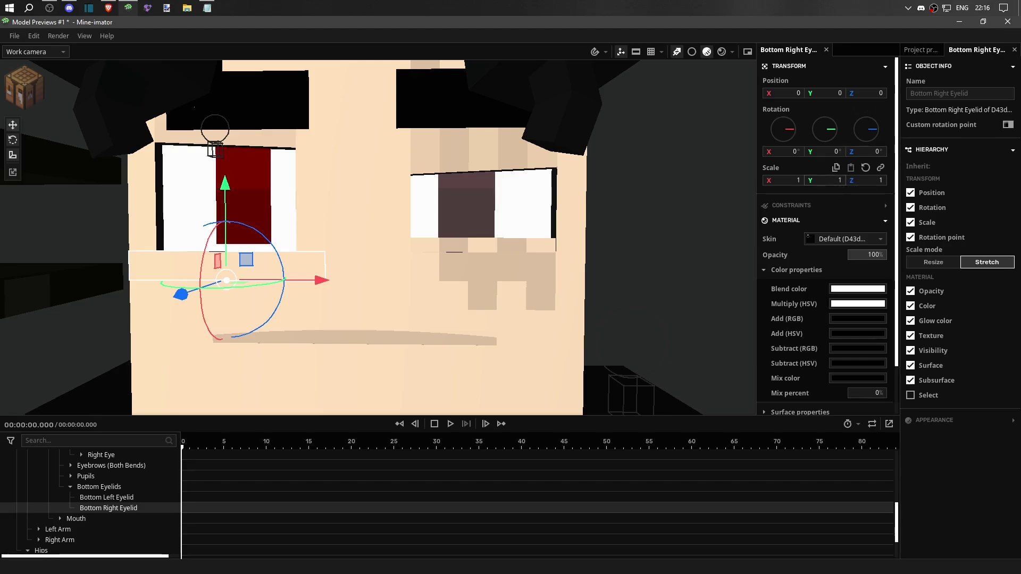
{"action": "left_click_drag", "start_coordinate": [824, 180], "coordinate": [850, 181]}
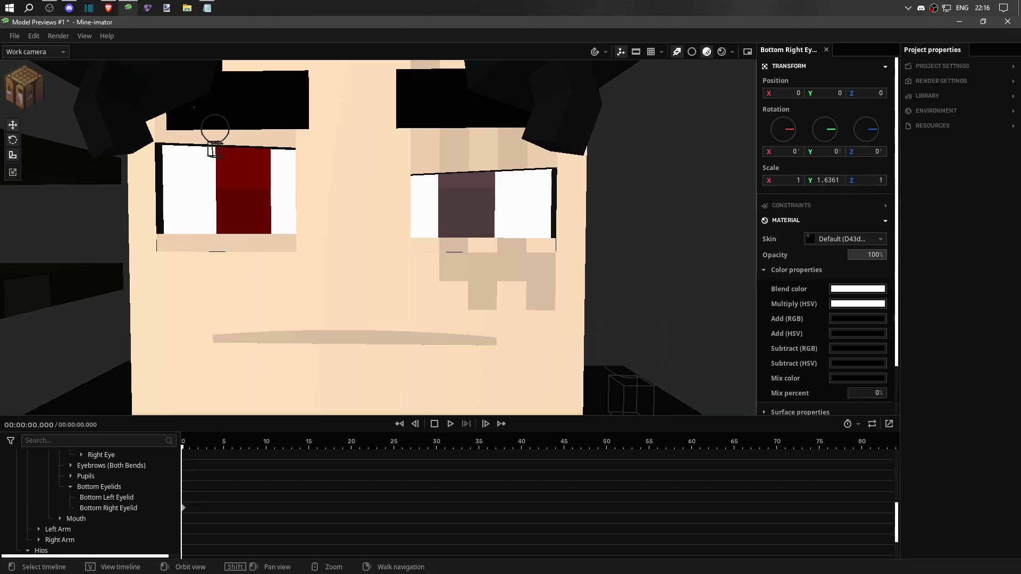
{"action": "key", "text": "Escape"}
Step: Try moving and rotating the Left Eyebrow (Bend 1) part of D43dEy3z and undo the change
{"action": "scroll", "coordinate": [450, 237], "scroll_direction": "down", "scroll_amount": 5}
{"action": "scroll", "coordinate": [449, 237], "scroll_direction": "down", "scroll_amount": 3}
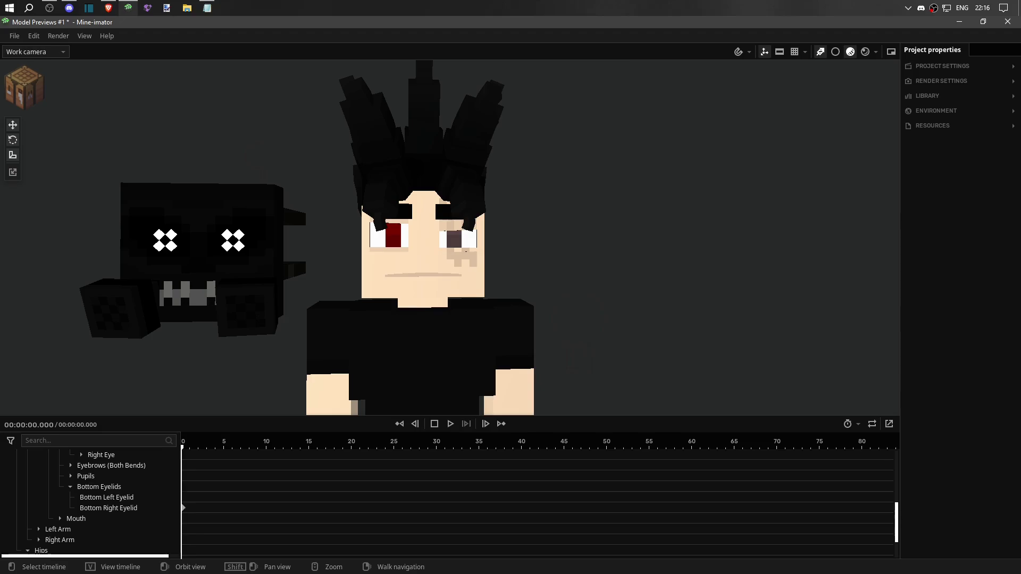
{"action": "left_click", "coordinate": [423, 250]}
{"action": "scroll", "coordinate": [426, 239], "scroll_direction": "up", "scroll_amount": 6}
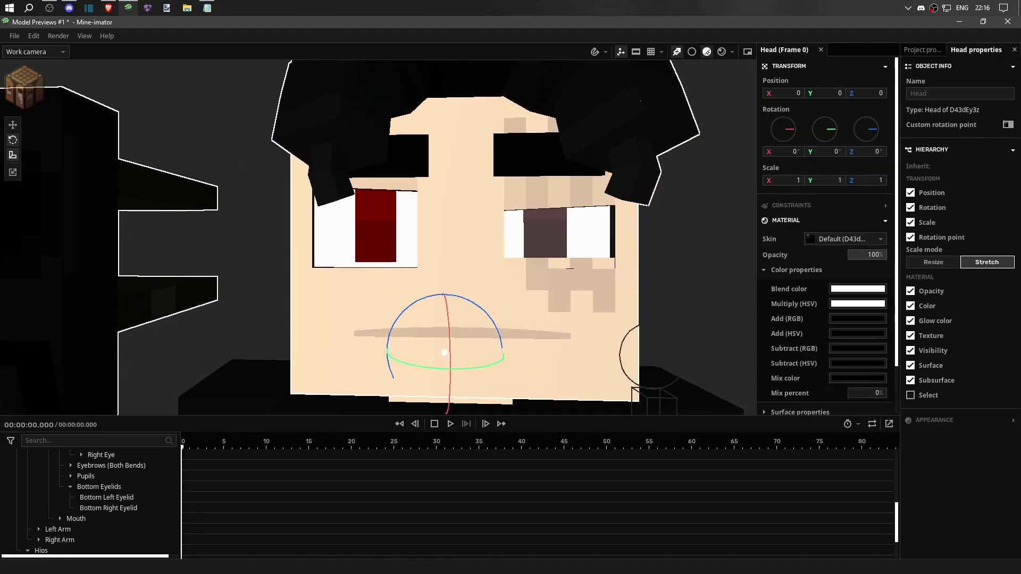
{"action": "left_click", "coordinate": [553, 155]}
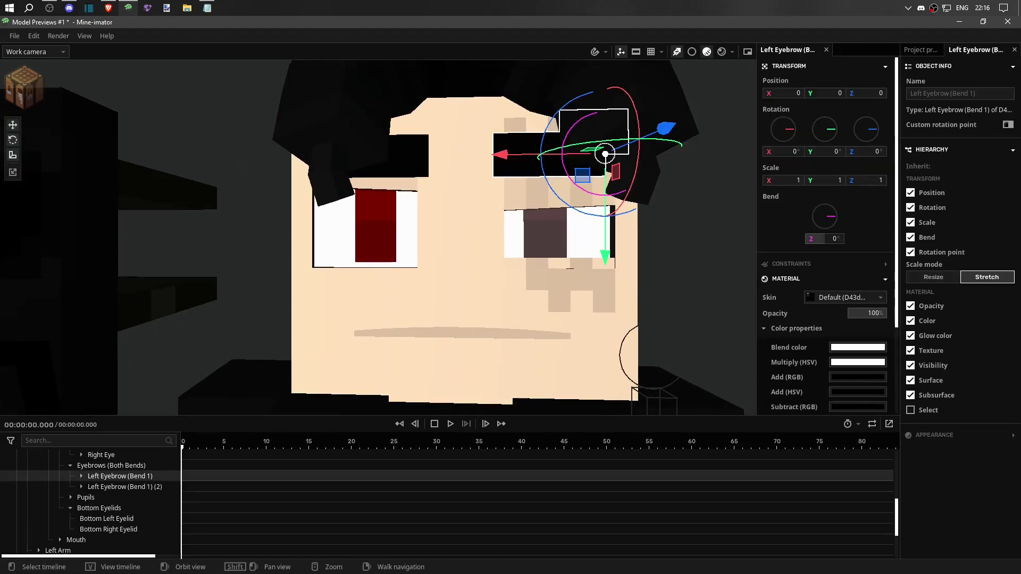
{"action": "left_click_drag", "start_coordinate": [605, 250], "coordinate": [605, 267]}
{"action": "left_click_drag", "start_coordinate": [564, 170], "coordinate": [548, 194]}
{"action": "left_click_drag", "start_coordinate": [625, 152], "coordinate": [608, 174]}
{"action": "key", "text": "ctrl+z"}
Step: Delete the D43dEy3z model from the scene and save the project
{"action": "key", "text": "s"}
{"action": "right_click_drag", "start_coordinate": [352, 192], "coordinate": [494, 233]}
{"action": "left_click", "coordinate": [494, 234]}
{"action": "left_click", "coordinate": [507, 237]}
{"action": "left_click", "coordinate": [502, 240]}
{"action": "left_click", "coordinate": [462, 234]}
{"action": "left_click", "coordinate": [665, 159]}
{"action": "left_click", "coordinate": [431, 239]}
{"action": "key", "text": "Delete"}
{"action": "key", "text": "ctrl+s"}
{"action": "key", "text": "ctrl+s"}
Step: Import H4ppiP33p V7.mimodel from the H4ppiP33p V7 folder inside My OCs > H4ppiP33p
{"action": "left_click", "coordinate": [15, 35]}
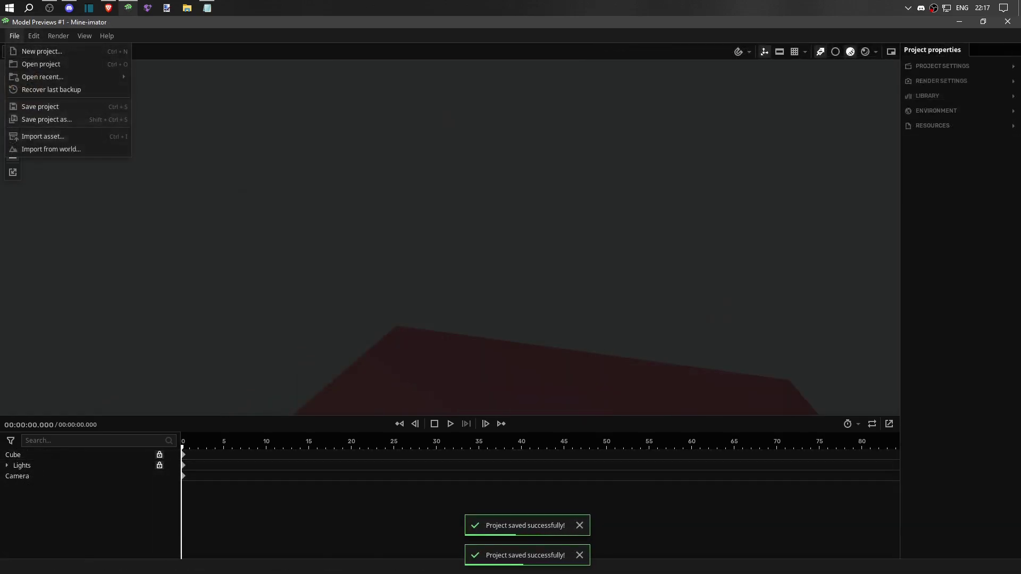
{"action": "left_click", "coordinate": [43, 133]}
{"action": "left_click", "coordinate": [247, 86]}
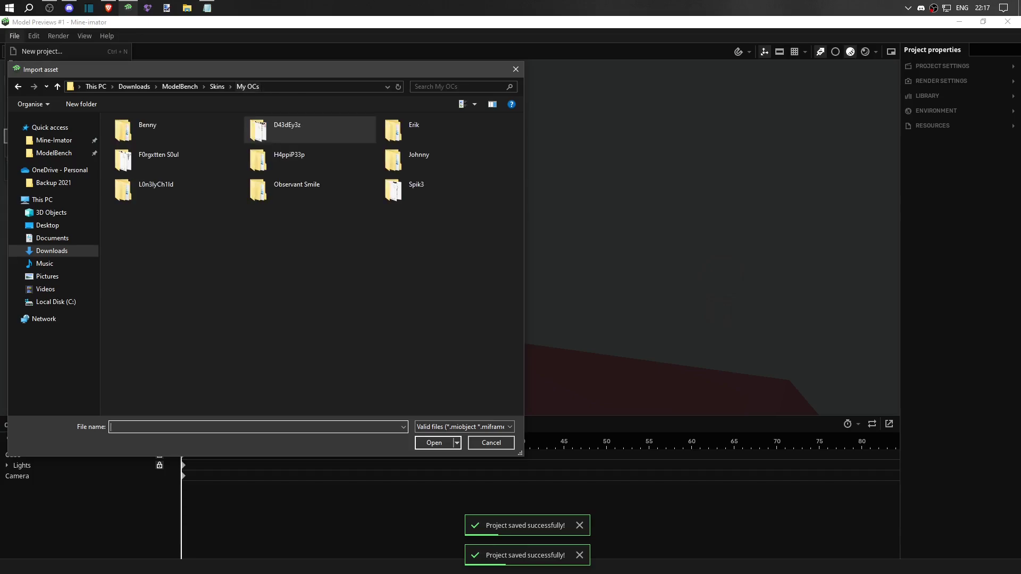
{"action": "double_click", "coordinate": [289, 157]}
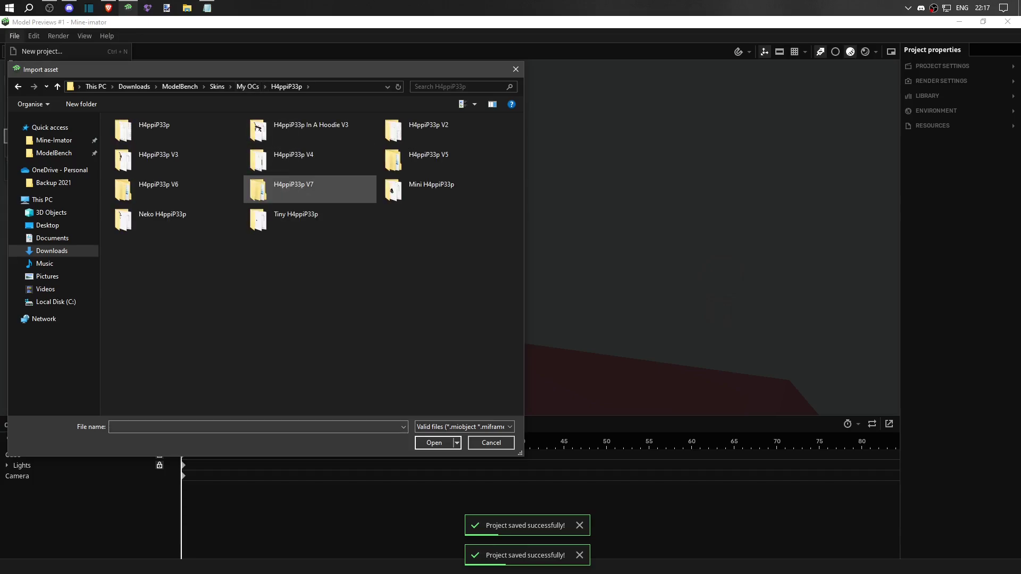
{"action": "double_click", "coordinate": [289, 186]}
{"action": "double_click", "coordinate": [136, 147]}
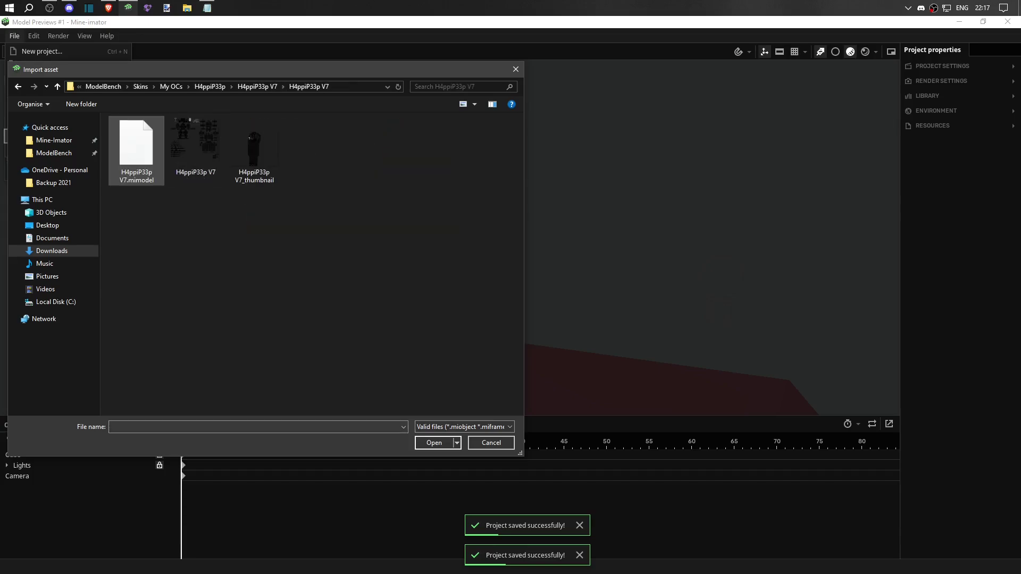
{"action": "key", "text": "Return"}
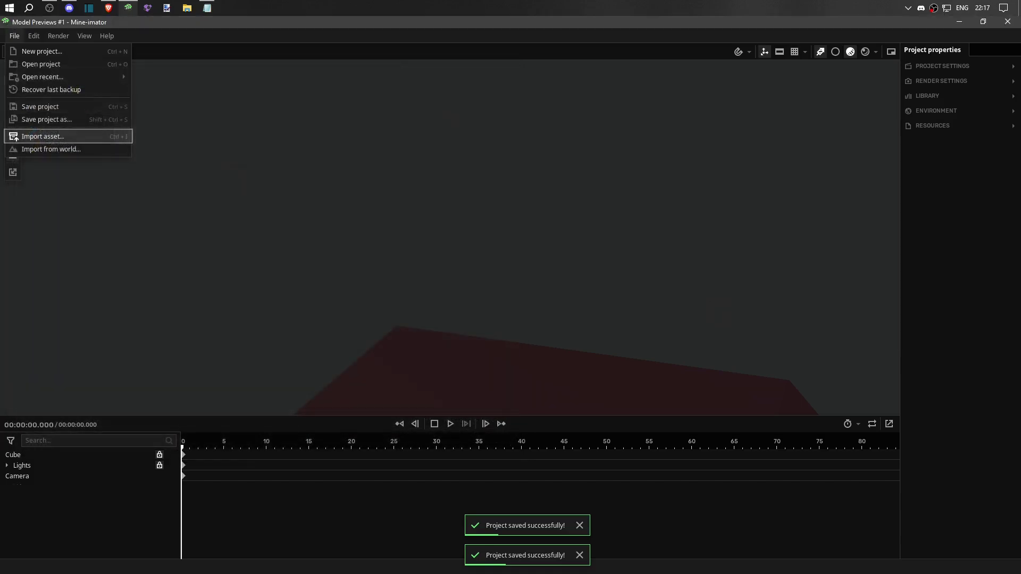
Step: Bend Hood (Bend 2) of the H4ppiP33p V7 model about -23.35° in X and try bending Hood (Bend 1)
{"action": "middle_click_drag", "start_coordinate": [510, 239], "coordinate": [470, 264]}
{"action": "left_click", "coordinate": [470, 264]}
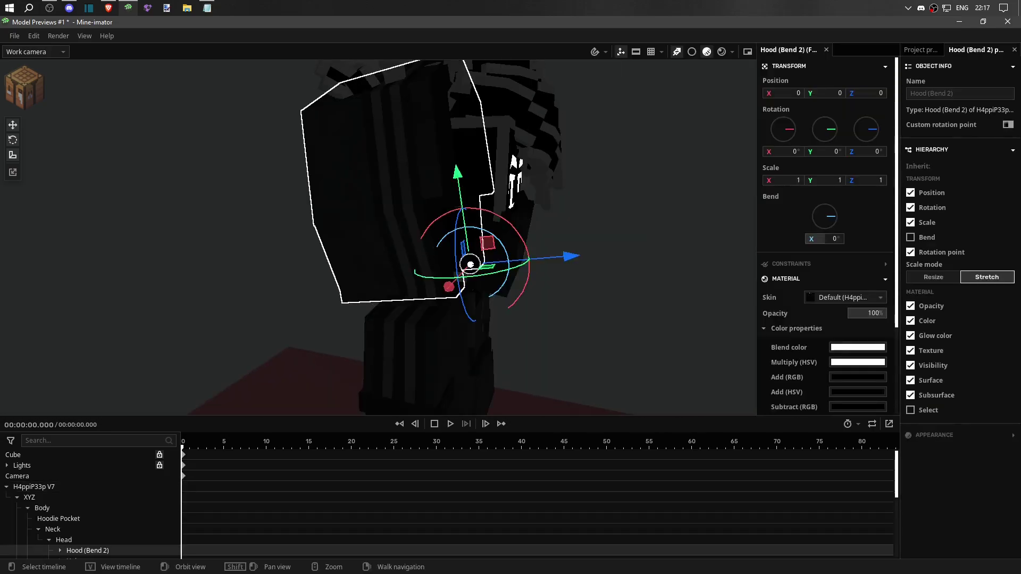
{"action": "left_click", "coordinate": [456, 201]}
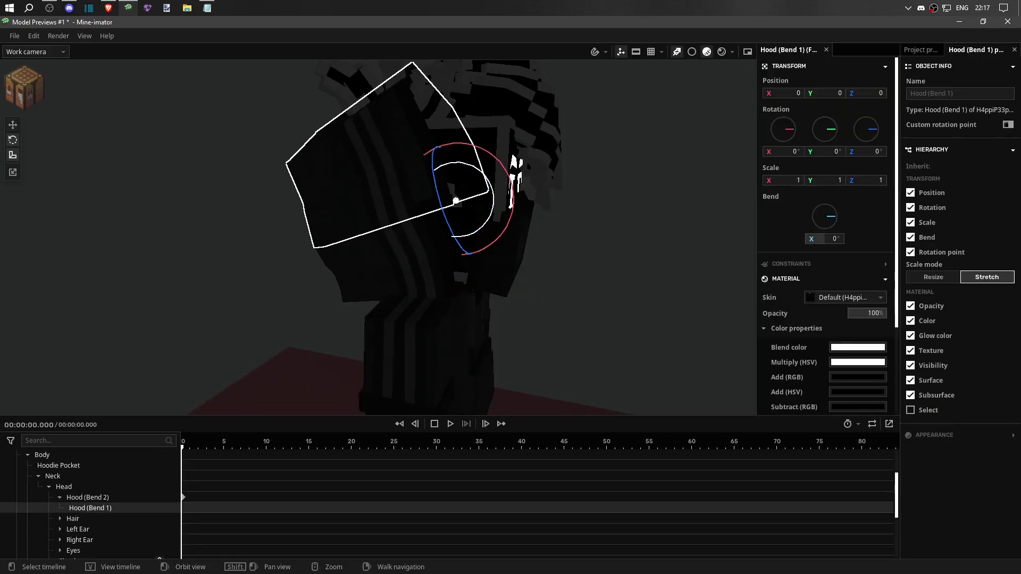
{"action": "left_click_drag", "start_coordinate": [487, 181], "coordinate": [468, 165]}
{"action": "left_click", "coordinate": [469, 265]}
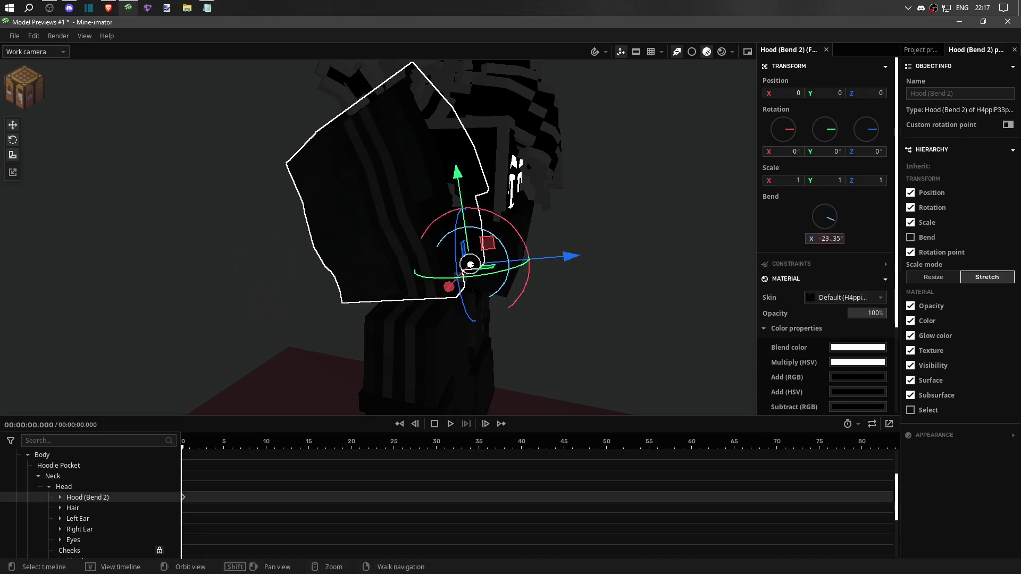
{"action": "left_click_drag", "start_coordinate": [470, 265], "coordinate": [468, 266]}
Step: Move the Mask part off the H4ppiP33p V7 model's face so it floats beside the head
{"action": "right_click_drag", "start_coordinate": [468, 266], "coordinate": [572, 264]}
{"action": "left_click", "coordinate": [572, 264]}
{"action": "left_click", "coordinate": [571, 265]}
Step: Try bending the Top Eyelids (Both Bends) part about -17.4° in Z and shifting it vertically, and undo the changes
{"action": "left_click", "coordinate": [380, 187]}
{"action": "left_click", "coordinate": [580, 191]}
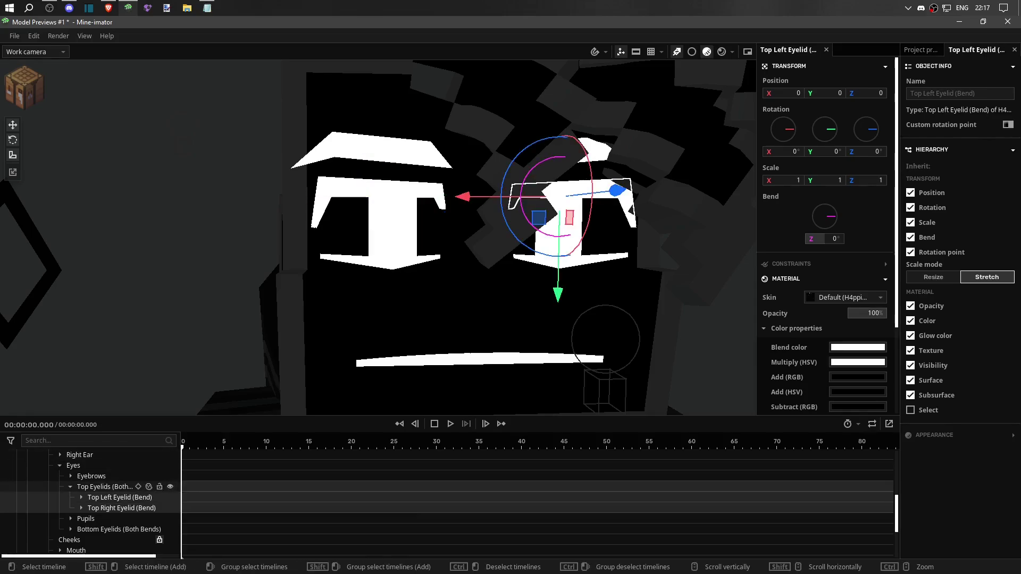
{"action": "left_click", "coordinate": [113, 487]}
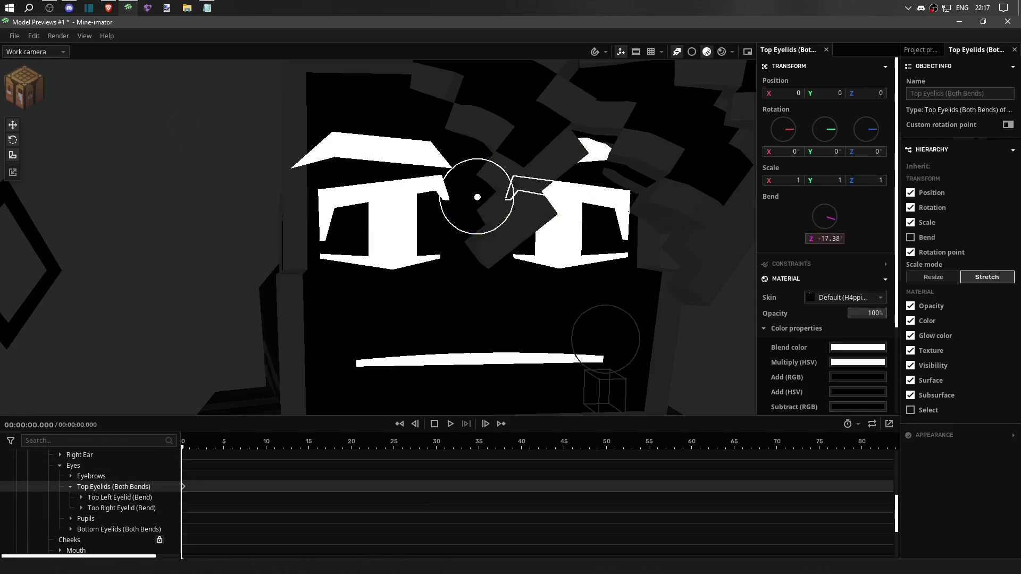
{"action": "left_click_drag", "start_coordinate": [825, 239], "coordinate": [824, 238]}
{"action": "left_click_drag", "start_coordinate": [476, 276], "coordinate": [475, 369]}
{"action": "left_click_drag", "start_coordinate": [477, 282], "coordinate": [476, 240]}
{"action": "key", "text": "ctrl+z"}
Step: Select the Left Eyebrow and Right Eyebrow together, try shifting them slightly, and undo the change
{"action": "left_click", "coordinate": [373, 149]}
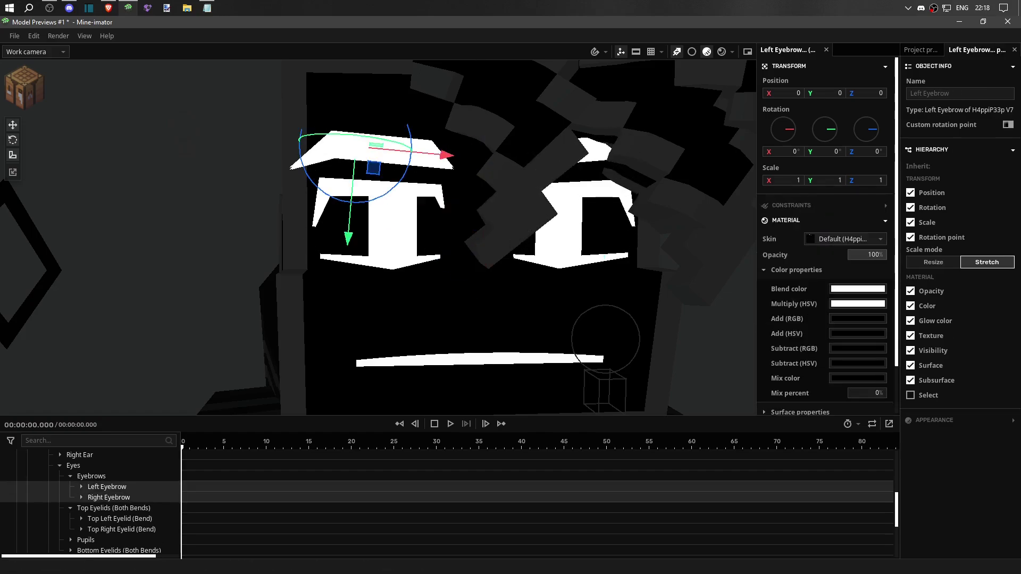
{"action": "left_click", "coordinate": [590, 149]}
{"action": "mouse_move", "coordinate": [537, 155]}
{"action": "left_mouse_down"}
{"action": "mouse_move", "coordinate": [545, 175]}
{"action": "mouse_move", "coordinate": [531, 122]}
{"action": "mouse_move", "coordinate": [538, 149]}
{"action": "left_mouse_up"}
{"action": "key", "text": "ctrl+z"}
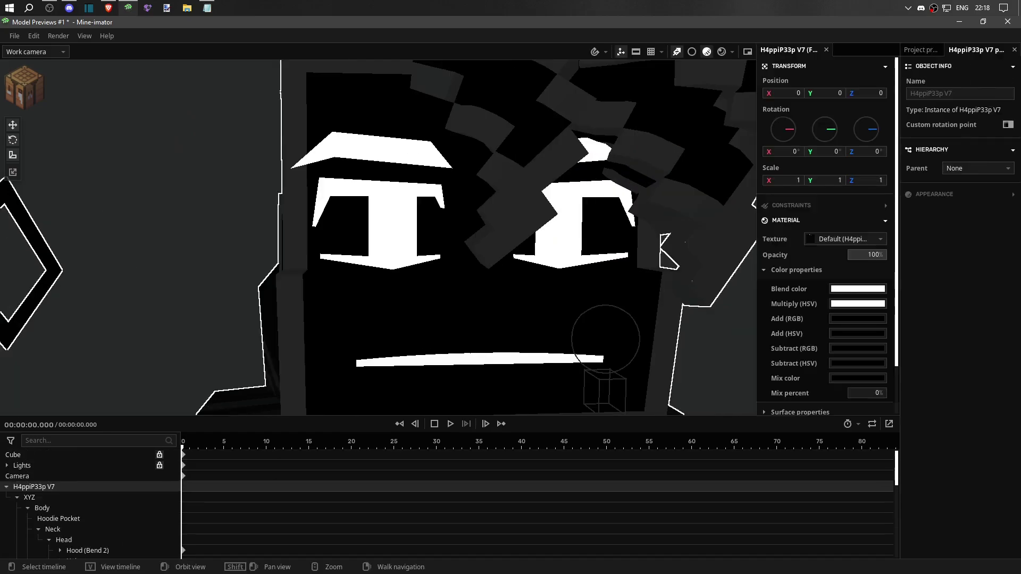
Step: Try bending Bottom Eyelids (Both Bends) about 15.5° and -17.9° in Z and raising them about 0.87 in Y, and undo the changes
{"action": "scroll", "coordinate": [107, 505], "scroll_direction": "down", "scroll_amount": 3}
{"action": "left_click", "coordinate": [127, 507]}
{"action": "left_click", "coordinate": [119, 487]}
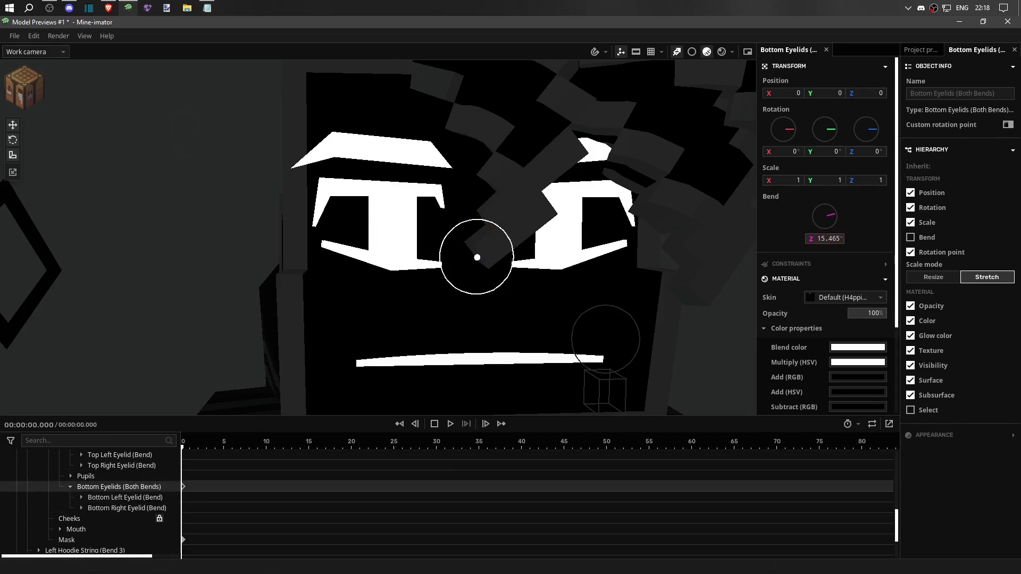
{"action": "left_click_drag", "start_coordinate": [477, 257], "coordinate": [477, 257]}
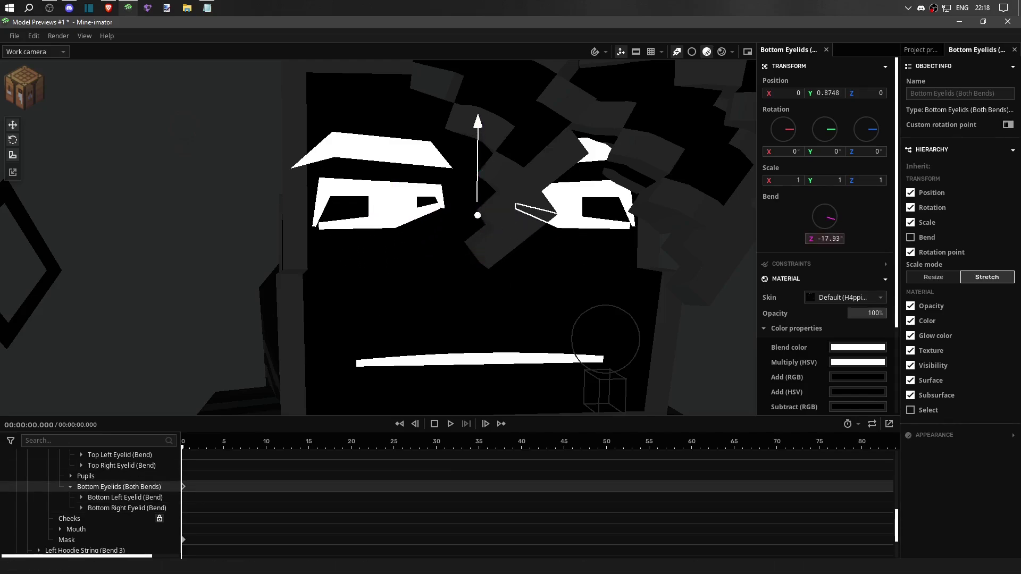
{"action": "left_click_drag", "start_coordinate": [477, 160], "coordinate": [477, 210]}
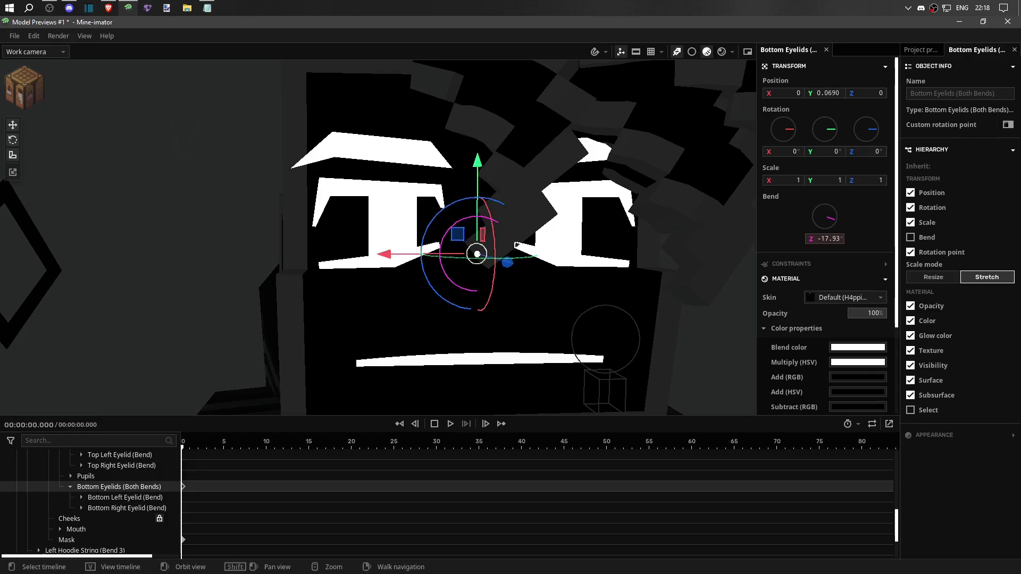
{"action": "mouse_move", "coordinate": [441, 249]}
{"action": "left_mouse_down"}
{"action": "mouse_move", "coordinate": [467, 289]}
{"action": "mouse_move", "coordinate": [443, 268]}
{"action": "left_mouse_up"}
{"action": "key", "text": "ctrl+z"}
{"action": "left_click", "coordinate": [375, 263]}
{"action": "left_click", "coordinate": [603, 142]}
Step: Bend the Main Mouth Bend part up to about 25.3° in Z and ease it back to a slight curve
{"action": "scroll", "coordinate": [378, 236], "scroll_direction": "down", "scroll_amount": 5}
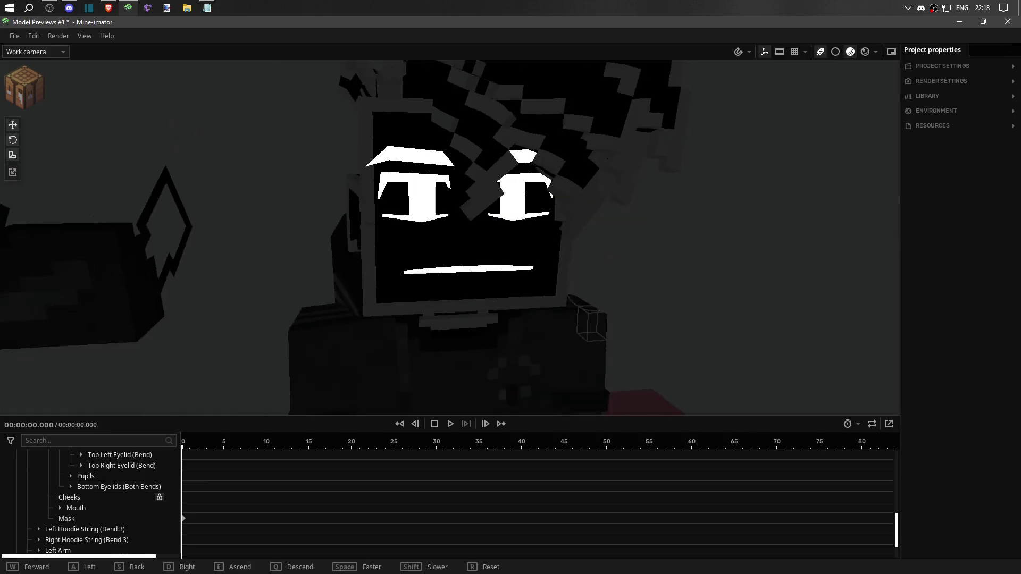
{"action": "scroll", "coordinate": [426, 221], "scroll_direction": "up", "scroll_amount": 8}
{"action": "left_click", "coordinate": [532, 220]}
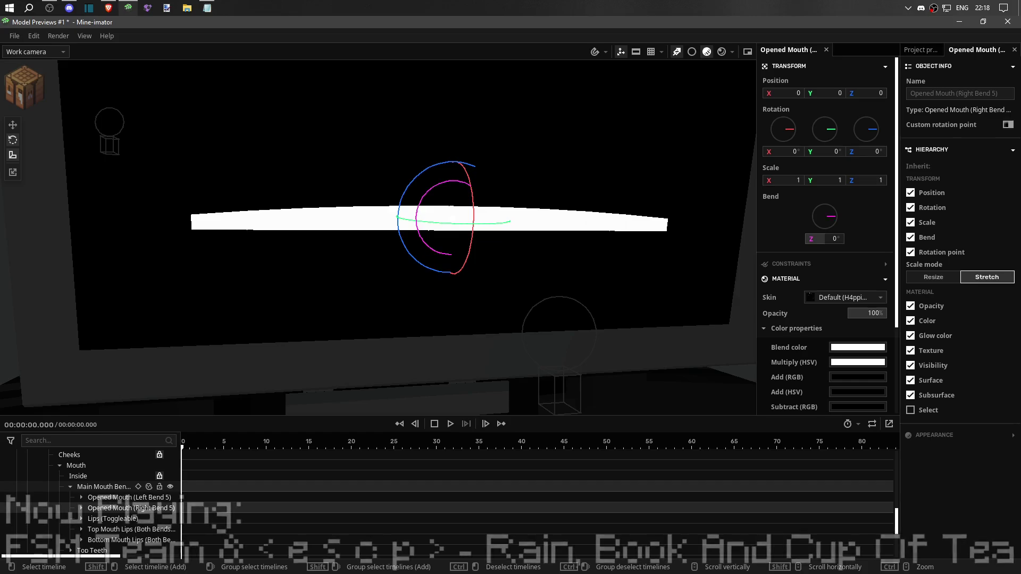
{"action": "left_click", "coordinate": [104, 487]}
{"action": "scroll", "coordinate": [377, 236], "scroll_direction": "down", "scroll_amount": 3}
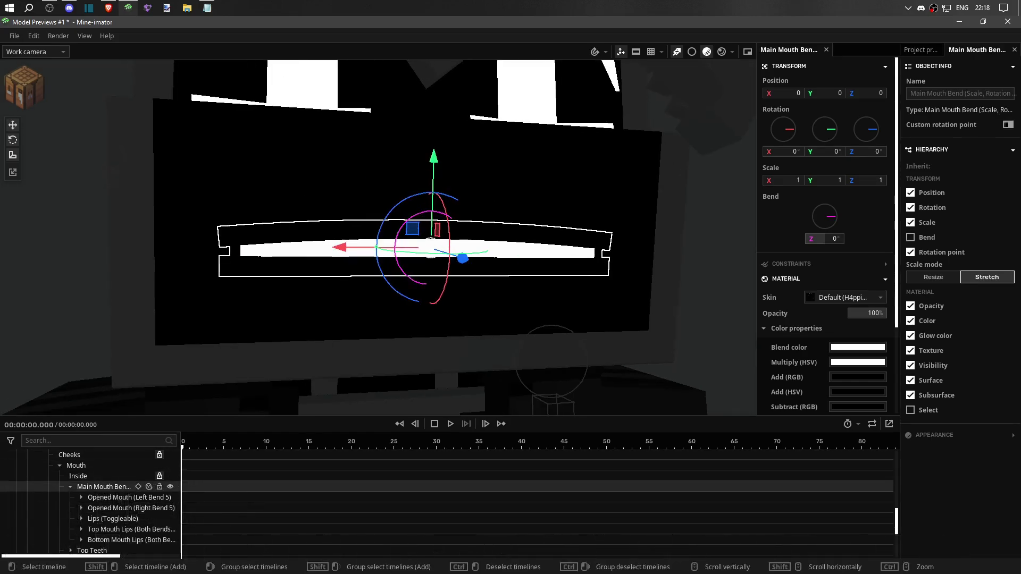
{"action": "left_click_drag", "start_coordinate": [824, 238], "coordinate": [861, 238]}
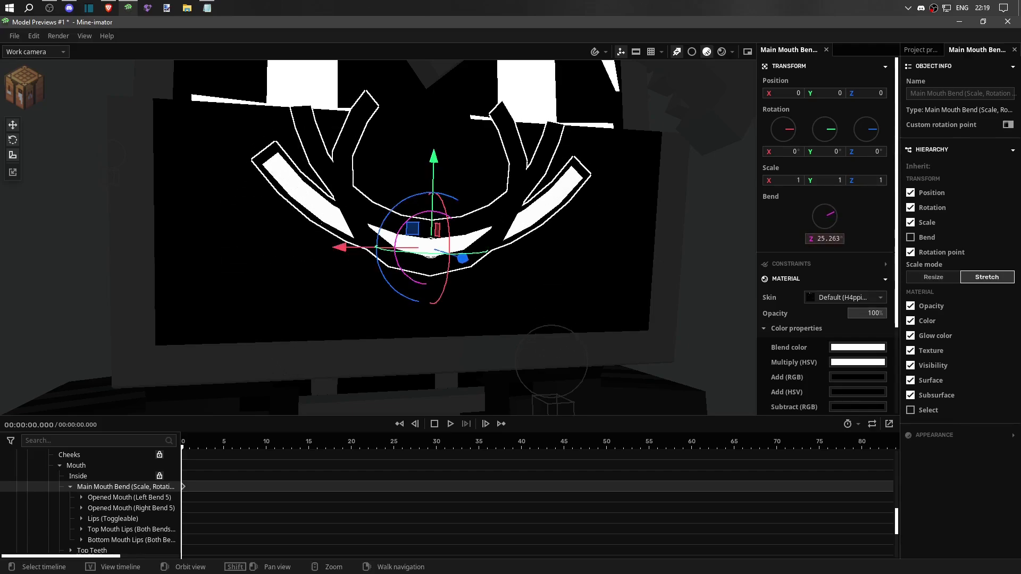
{"action": "left_click_drag", "start_coordinate": [864, 238], "coordinate": [824, 238]}
Step: Try bending Top Mouth Lips (Left Bend 5) about 4.6° and Top Mouth Lips (Left Bend 3) about -23° in Z
{"action": "left_click", "coordinate": [537, 232]}
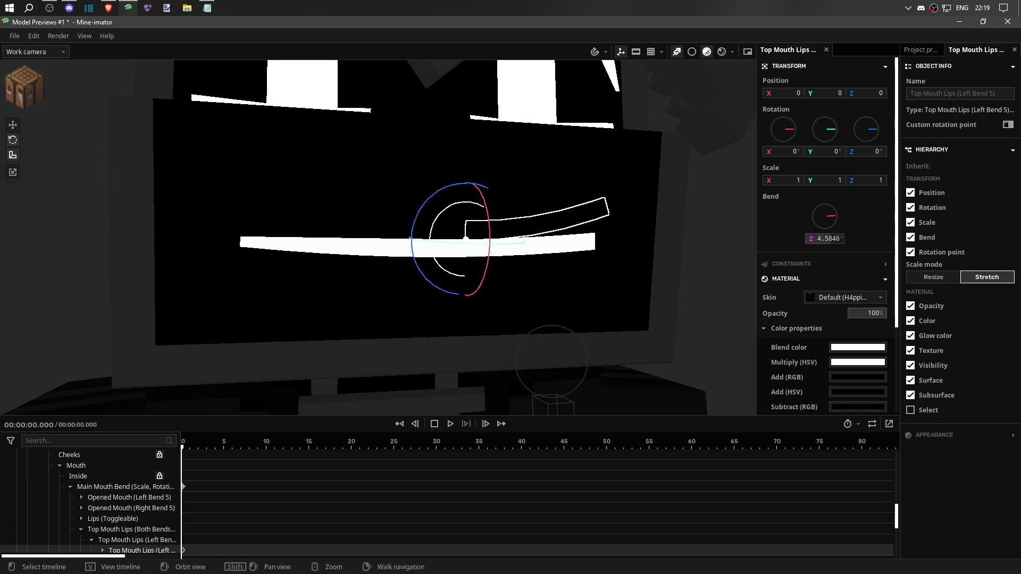
{"action": "left_click", "coordinate": [537, 232]}
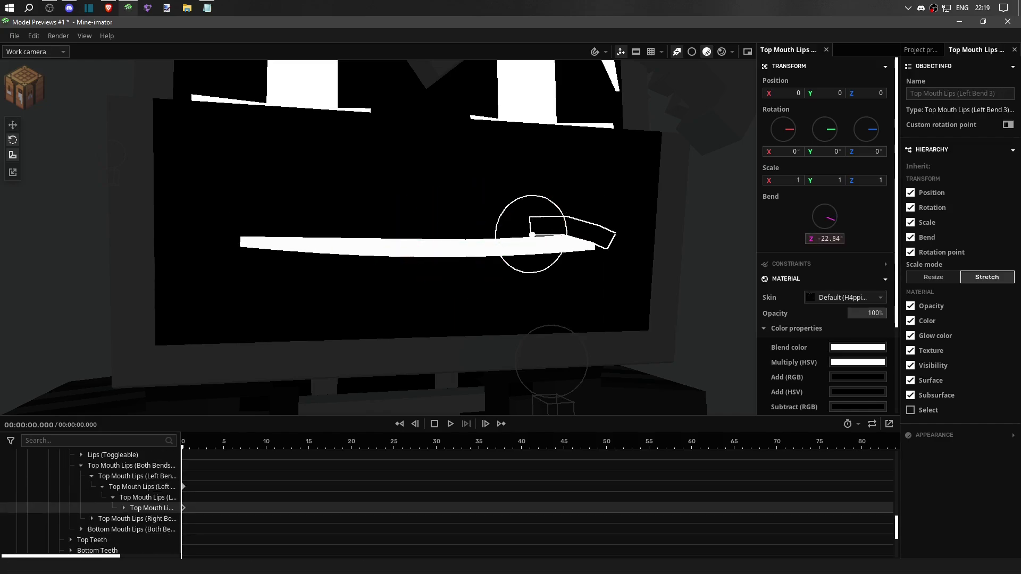
{"action": "scroll", "coordinate": [106, 465], "scroll_direction": "up", "scroll_amount": 4}
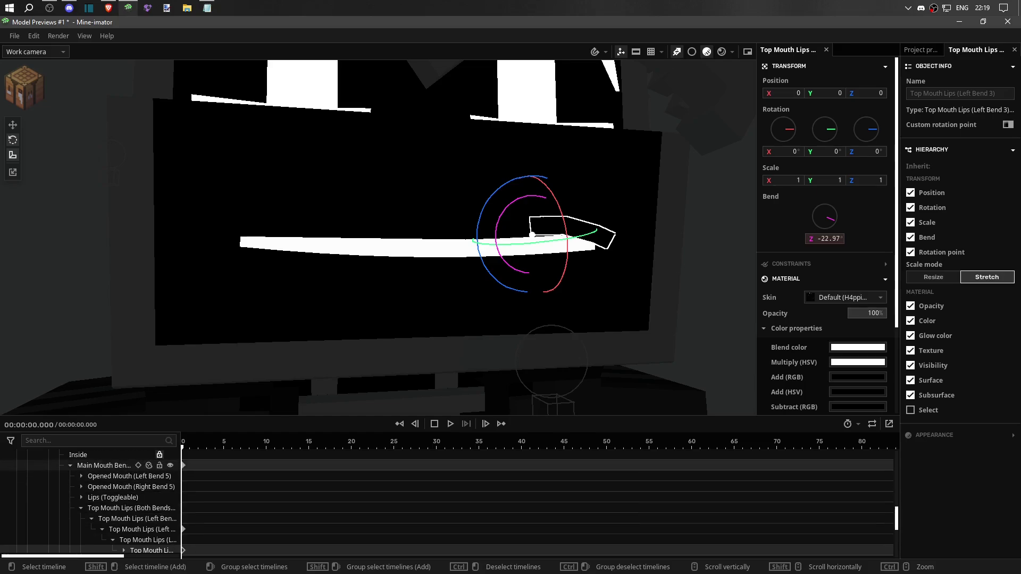
{"action": "left_click", "coordinate": [104, 465]}
{"action": "mouse_move", "coordinate": [462, 258]}
{"action": "left_mouse_down"}
{"action": "mouse_move", "coordinate": [468, 250]}
{"action": "mouse_move", "coordinate": [461, 261]}
{"action": "left_mouse_up"}
{"action": "key", "text": "Escape"}
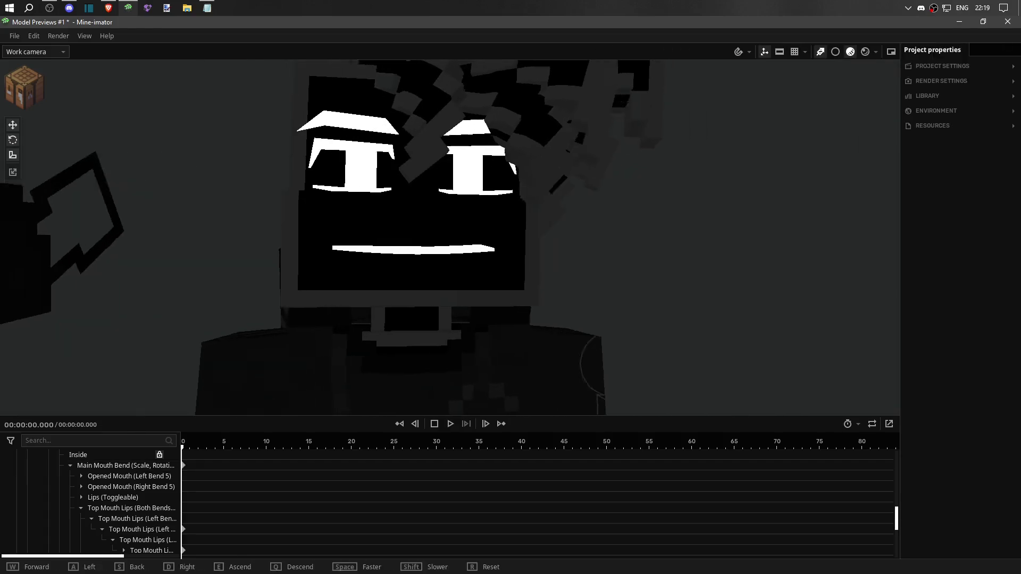
Step: Select the Top Mouth Lips (Left Bend 5) part up close and clear the selection again
{"action": "left_click", "coordinate": [420, 240]}
{"action": "left_click", "coordinate": [388, 234]}
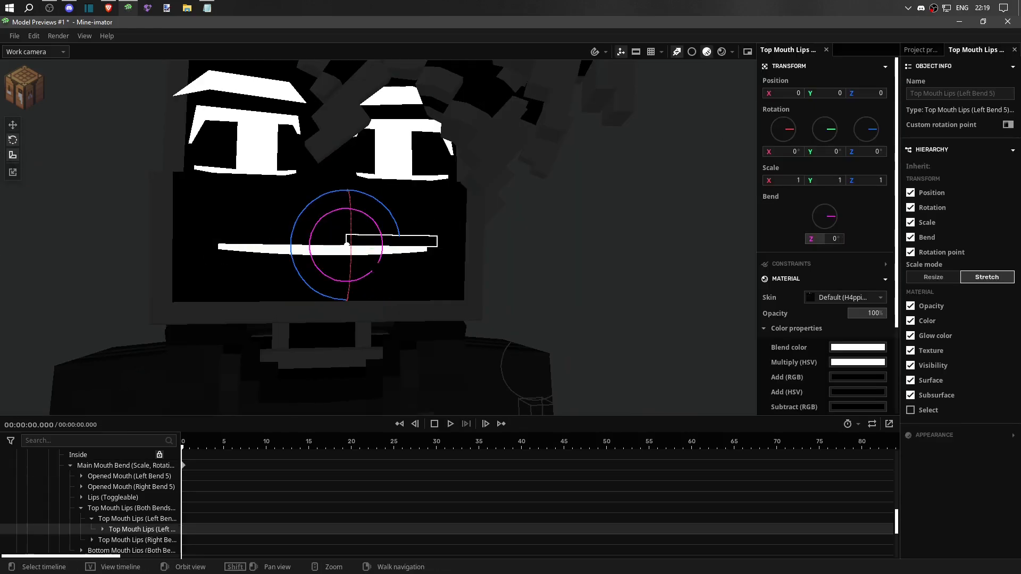
{"action": "left_click", "coordinate": [346, 246]}
{"action": "left_click", "coordinate": [347, 245]}
{"action": "left_click", "coordinate": [346, 246]}
{"action": "key", "text": "Escape"}
Step: Try bending Hair 9 (Bend 3) to about -31.2° in X and select Hair 7 (Bend 3) along with it
{"action": "right_click_drag", "start_coordinate": [425, 239], "coordinate": [426, 239]}
{"action": "left_click", "coordinate": [426, 239]}
{"action": "left_click", "coordinate": [425, 239]}
{"action": "left_click_drag", "start_coordinate": [783, 217], "coordinate": [783, 217]}
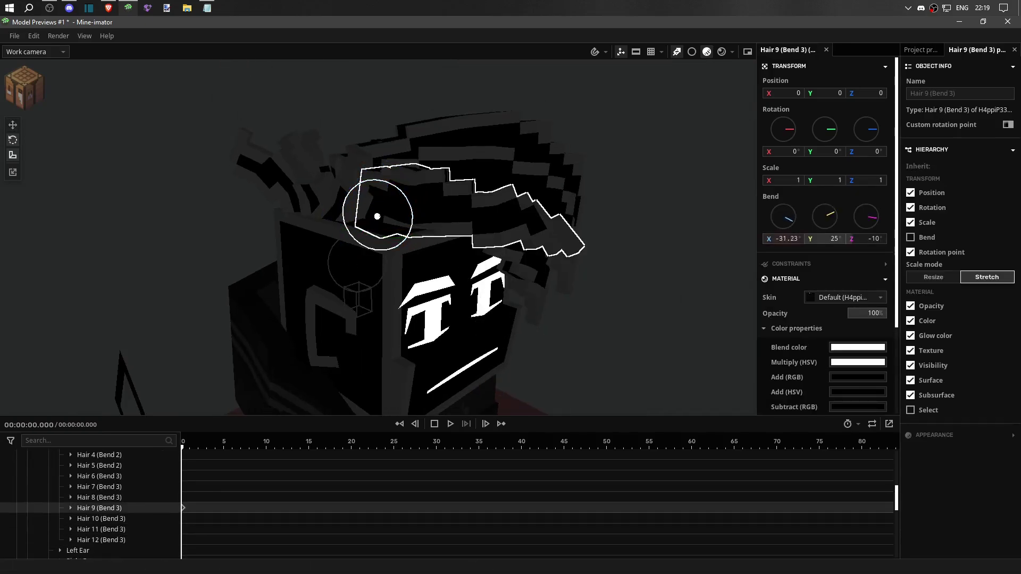
{"action": "left_click_drag", "start_coordinate": [378, 217], "coordinate": [372, 211]}
{"action": "left_click", "coordinate": [531, 175]}
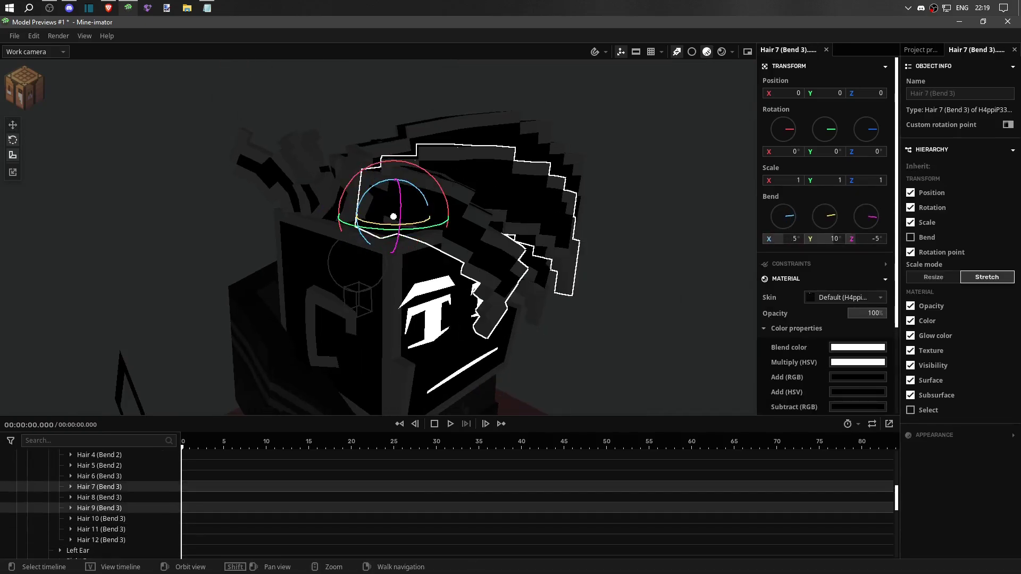
Step: Try bending the Hair 1 (Bend 2) strand at the back of the head in X
{"action": "right_click_drag", "start_coordinate": [425, 239], "coordinate": [425, 239]}
{"action": "left_click", "coordinate": [426, 239]}
{"action": "left_click", "coordinate": [383, 170]}
{"action": "left_click", "coordinate": [383, 171]}
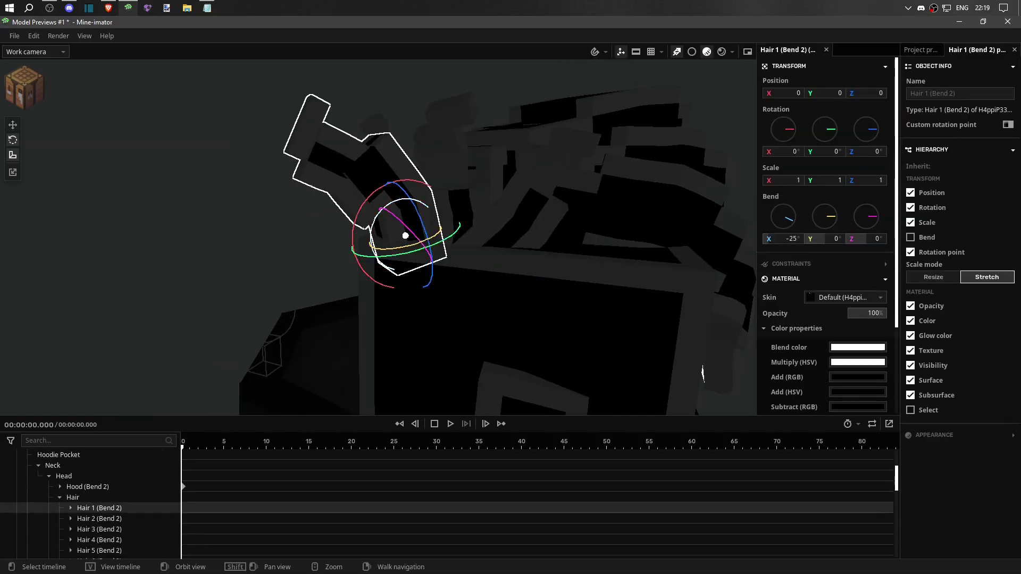
{"action": "left_click_drag", "start_coordinate": [404, 199], "coordinate": [404, 159]}
{"action": "left_click", "coordinate": [425, 240]}
Step: Rotate the Right Ear part about 36.4° in Y
{"action": "right_click_drag", "start_coordinate": [425, 239], "coordinate": [425, 239]}
{"action": "left_click", "coordinate": [426, 239]}
{"action": "left_click", "coordinate": [382, 340]}
{"action": "right_click_drag", "start_coordinate": [383, 340], "coordinate": [383, 340]}
{"action": "left_click_drag", "start_coordinate": [372, 326], "coordinate": [414, 334]}
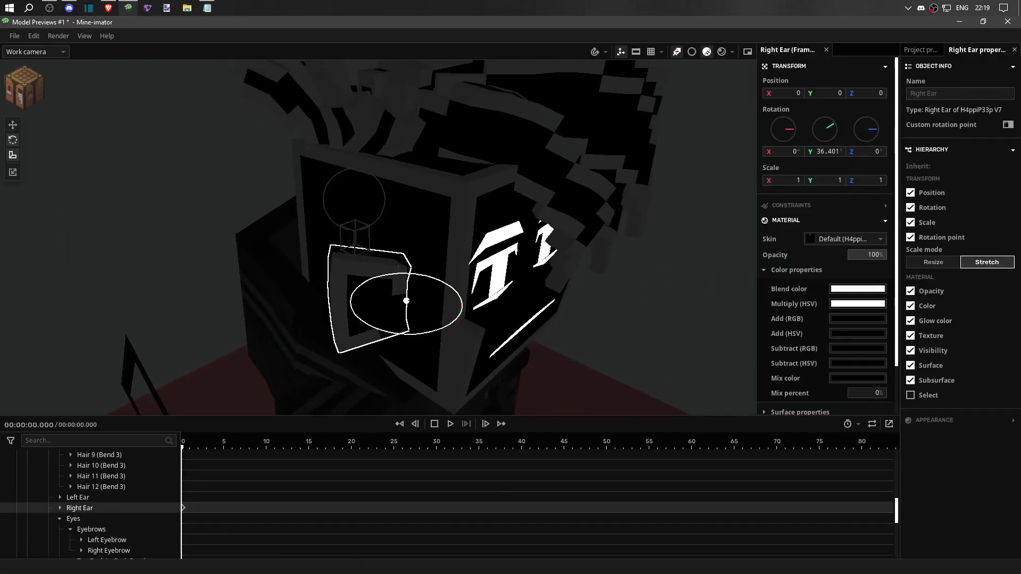
{"action": "left_click", "coordinate": [415, 334]}
Step: Try bending the Body part about 0.28° in Z
{"action": "right_click_drag", "start_coordinate": [415, 334], "coordinate": [414, 334]}
{"action": "left_click", "coordinate": [340, 319]}
{"action": "left_click", "coordinate": [331, 298]}
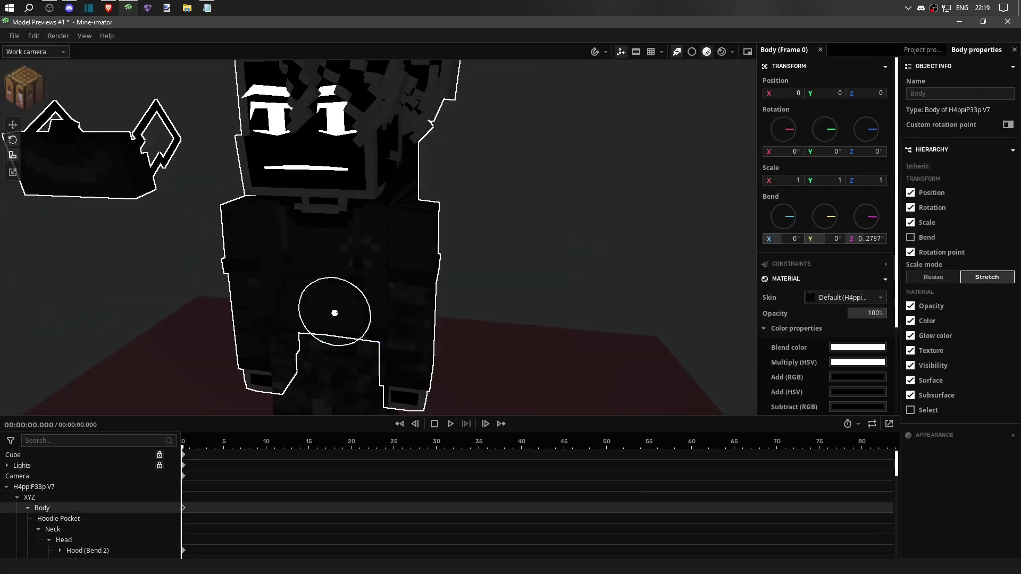
{"action": "left_click_drag", "start_coordinate": [331, 303], "coordinate": [334, 312]}
{"action": "right_click", "coordinate": [334, 312]}
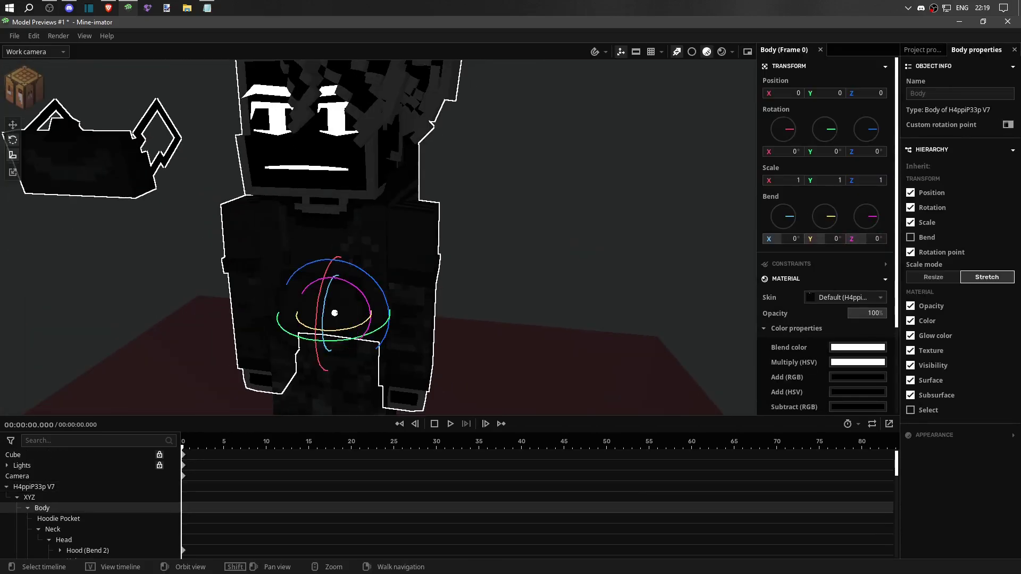
{"action": "right_click_drag", "start_coordinate": [334, 312], "coordinate": [335, 313]}
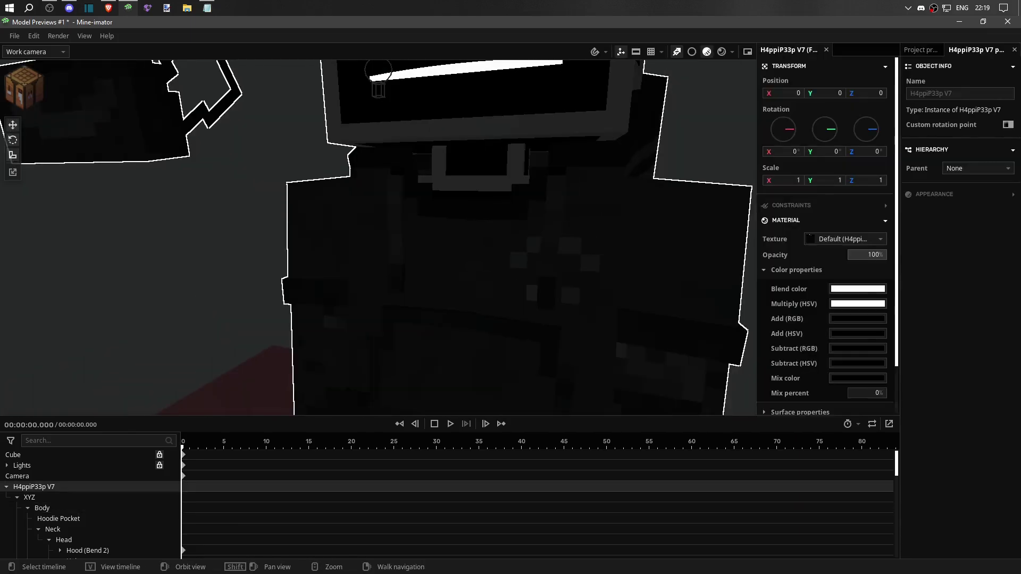
Step: Try rotating the Left Hoodie String Nub about 19° in Z
{"action": "left_click", "coordinate": [397, 239]}
{"action": "left_click", "coordinate": [550, 239]}
{"action": "middle_click_drag", "start_coordinate": [478, 239], "coordinate": [372, 229]}
{"action": "left_click_drag", "start_coordinate": [323, 184], "coordinate": [348, 160]}
{"action": "mouse_move", "coordinate": [348, 223]}
{"action": "left_mouse_down"}
{"action": "mouse_move", "coordinate": [340, 191]}
{"action": "mouse_move", "coordinate": [348, 223]}
{"action": "left_mouse_up"}
{"action": "left_click", "coordinate": [343, 303]}
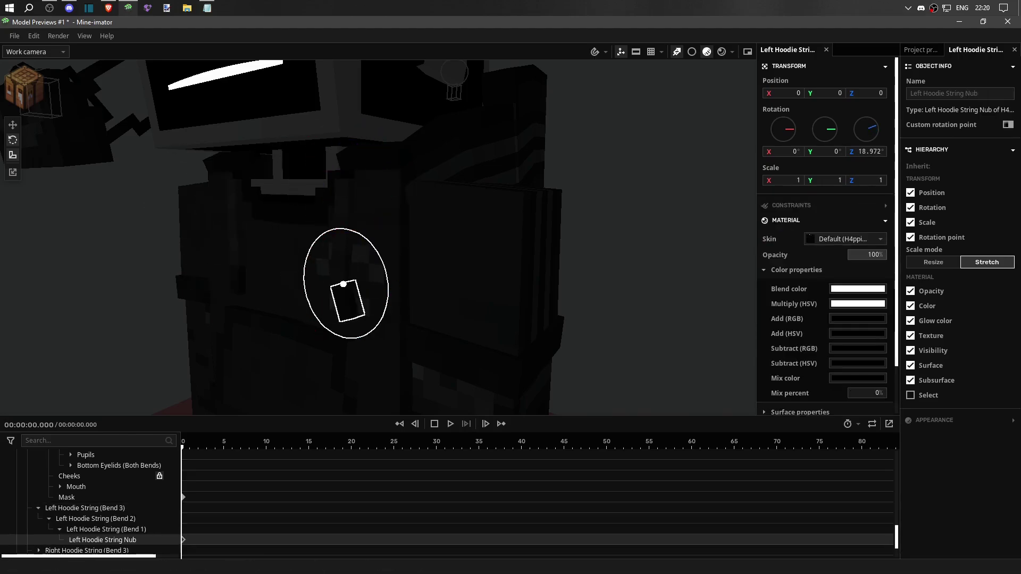
{"action": "left_click_drag", "start_coordinate": [387, 298], "coordinate": [378, 319]}
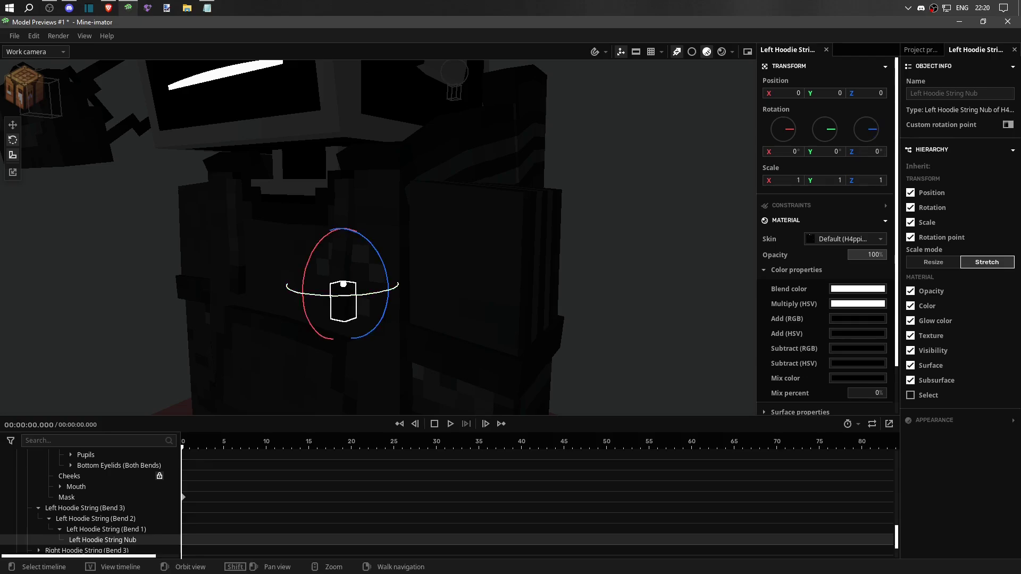
Step: Rotate the Left Arm about 6.3° in Y and 37.9° in Z, and bend it about 75.3° in X
{"action": "mouse_move", "coordinate": [377, 240]}
{"action": "right_mouse_down"}
{"action": "mouse_move", "coordinate": [367, 234]}
{"action": "mouse_move", "coordinate": [383, 234]}
{"action": "right_mouse_up"}
{"action": "left_click", "coordinate": [458, 277]}
{"action": "left_click", "coordinate": [457, 277]}
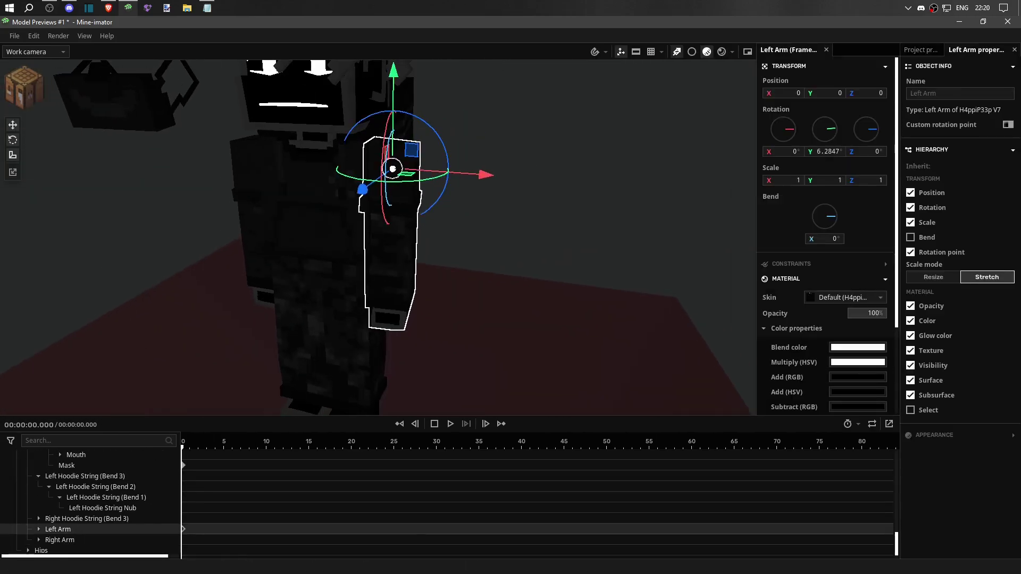
{"action": "left_click_drag", "start_coordinate": [444, 191], "coordinate": [420, 218]}
{"action": "scroll", "coordinate": [392, 169], "scroll_direction": "up", "scroll_amount": 3}
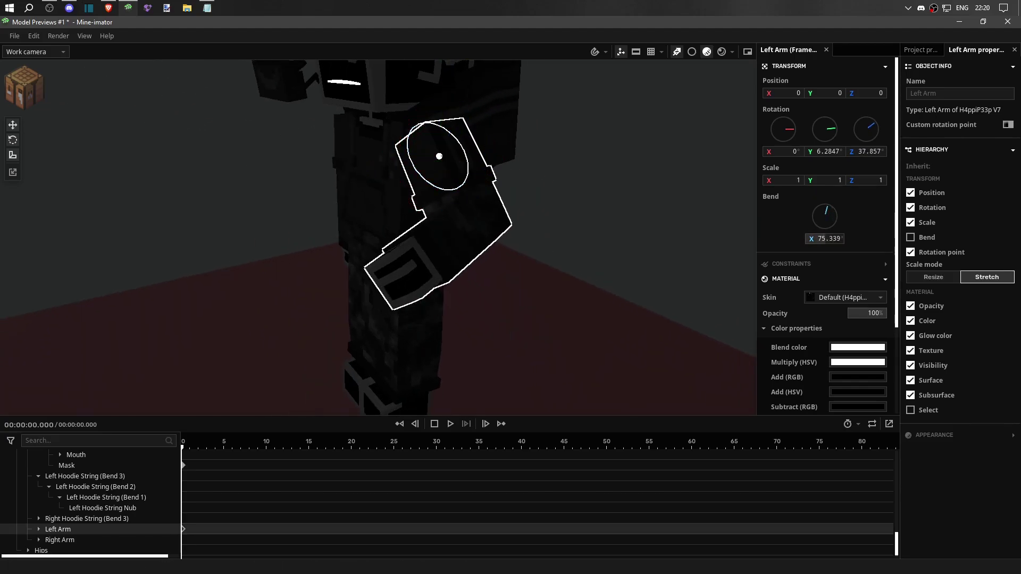
{"action": "scroll", "coordinate": [372, 239], "scroll_direction": "up", "scroll_amount": 5}
Step: Try rotating the Left Wrist and select the Left Hand up close
{"action": "left_click", "coordinate": [341, 239]}
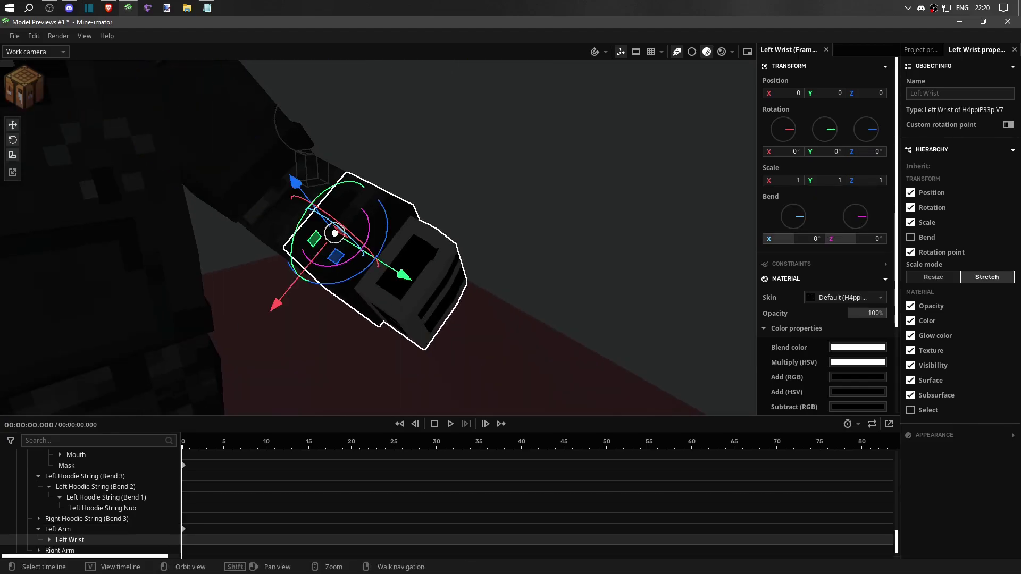
{"action": "mouse_move", "coordinate": [295, 198]}
{"action": "left_mouse_down"}
{"action": "mouse_move", "coordinate": [319, 213]}
{"action": "mouse_move", "coordinate": [293, 196]}
{"action": "left_mouse_up"}
{"action": "left_click", "coordinate": [415, 265]}
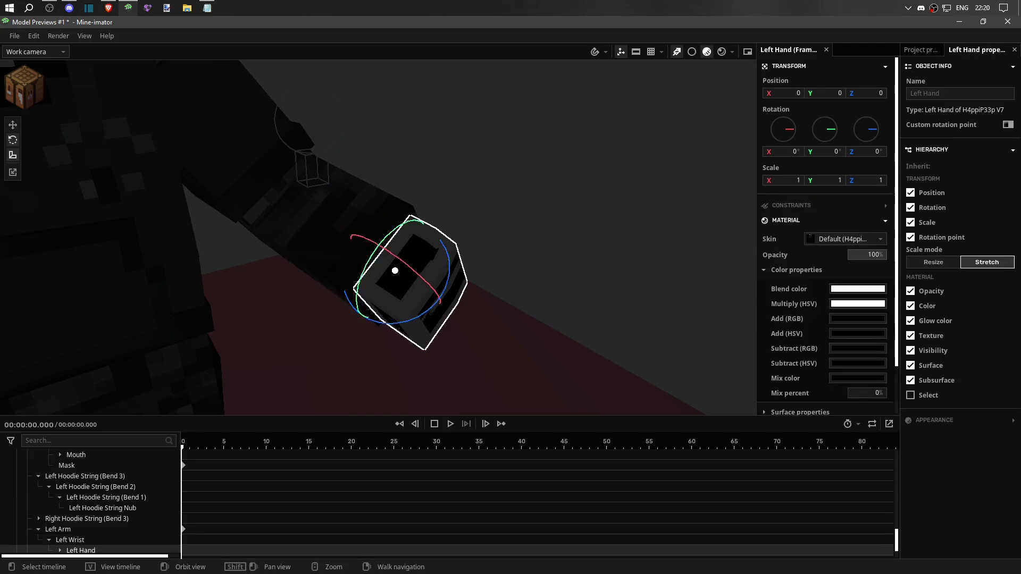
{"action": "scroll", "coordinate": [414, 266], "scroll_direction": "up", "scroll_amount": 2}
{"action": "right_click_drag", "start_coordinate": [414, 266], "coordinate": [457, 319]}
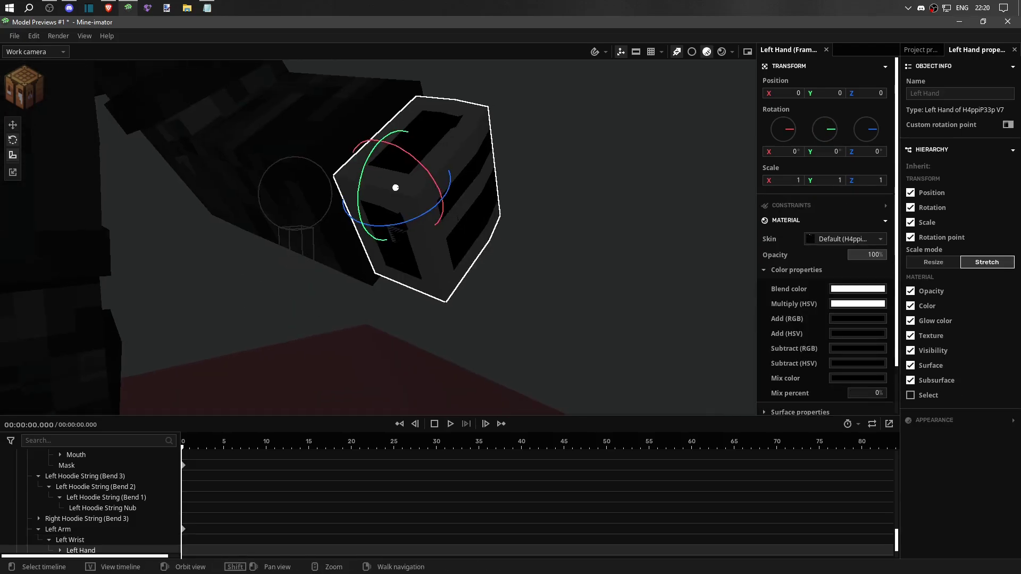
Step: Select the left hand's Thumb, Index, Middle and Piny fingers together and try uncurling them
{"action": "left_click", "coordinate": [457, 218]}
{"action": "left_click", "coordinate": [410, 223]}
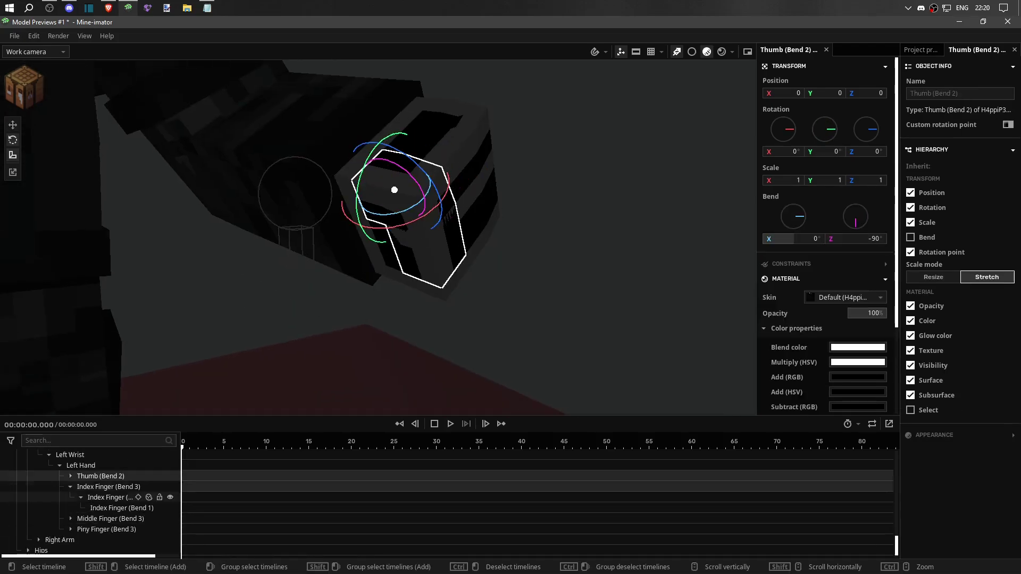
{"action": "left_click", "coordinate": [106, 486], "text": "shift"}
{"action": "left_click", "coordinate": [71, 486]}
{"action": "left_click", "coordinate": [106, 507], "text": "shift"}
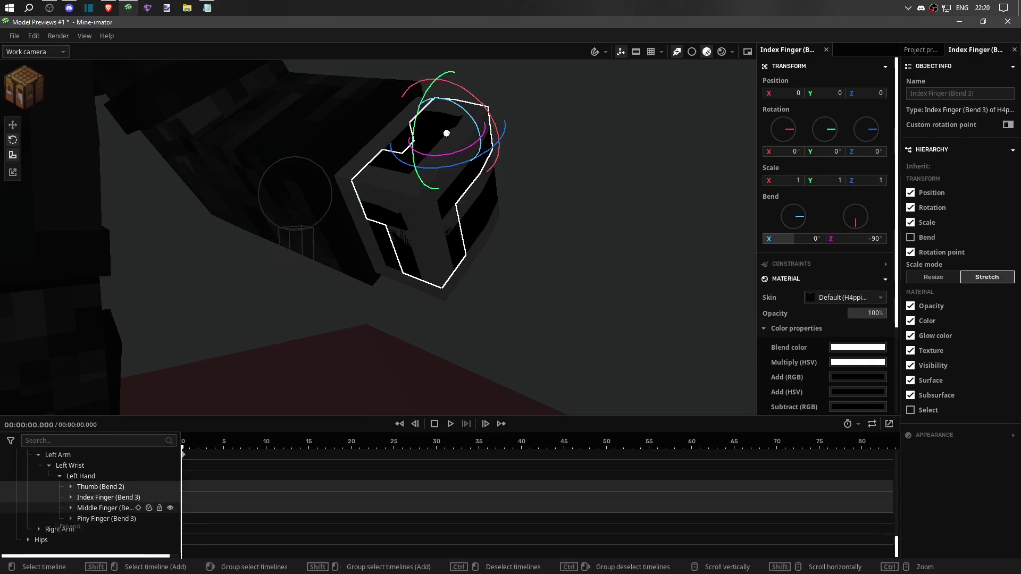
{"action": "left_click", "coordinate": [106, 519], "text": "shift"}
{"action": "left_click_drag", "start_coordinate": [491, 210], "coordinate": [481, 184]}
{"action": "key", "text": "ctrl+z"}
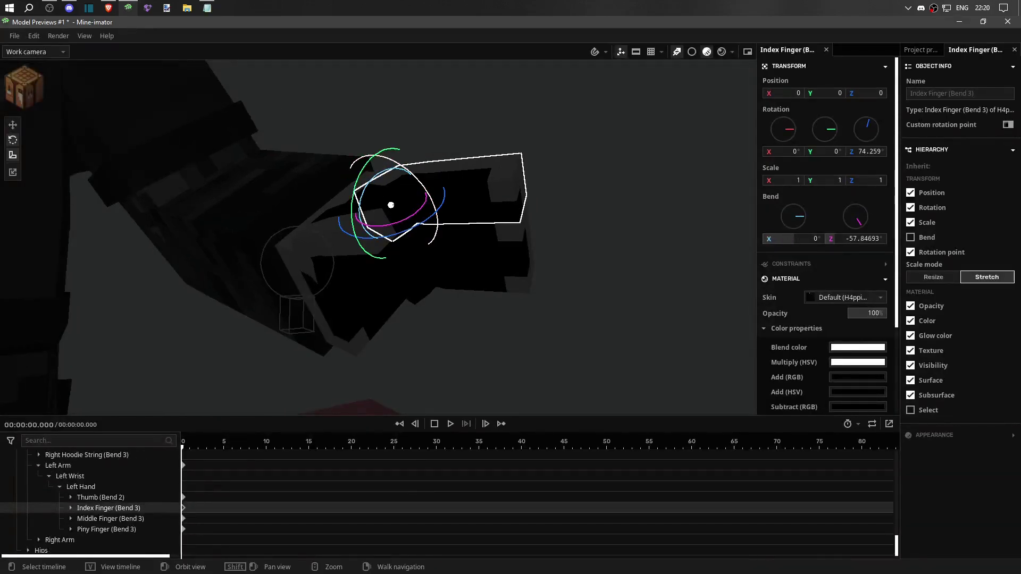
Step: Select Piny Finger (Bend 3) on the left hand and try adjusting its pose
{"action": "left_click", "coordinate": [106, 529]}
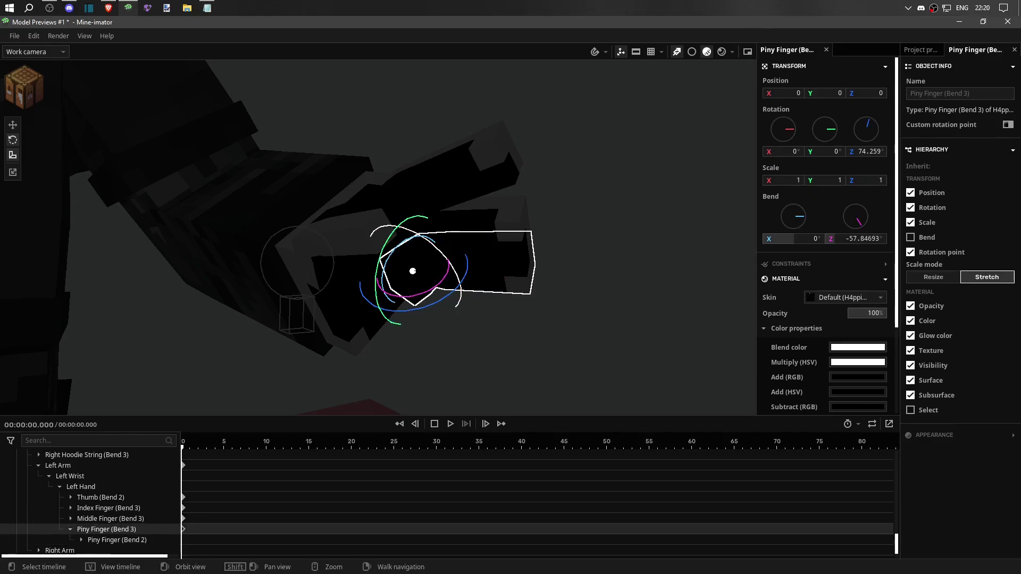
{"action": "left_click_drag", "start_coordinate": [420, 232], "coordinate": [420, 233]}
{"action": "right_click_drag", "start_coordinate": [420, 233], "coordinate": [420, 233]}
{"action": "left_click", "coordinate": [525, 285]}
{"action": "left_click", "coordinate": [409, 69]}
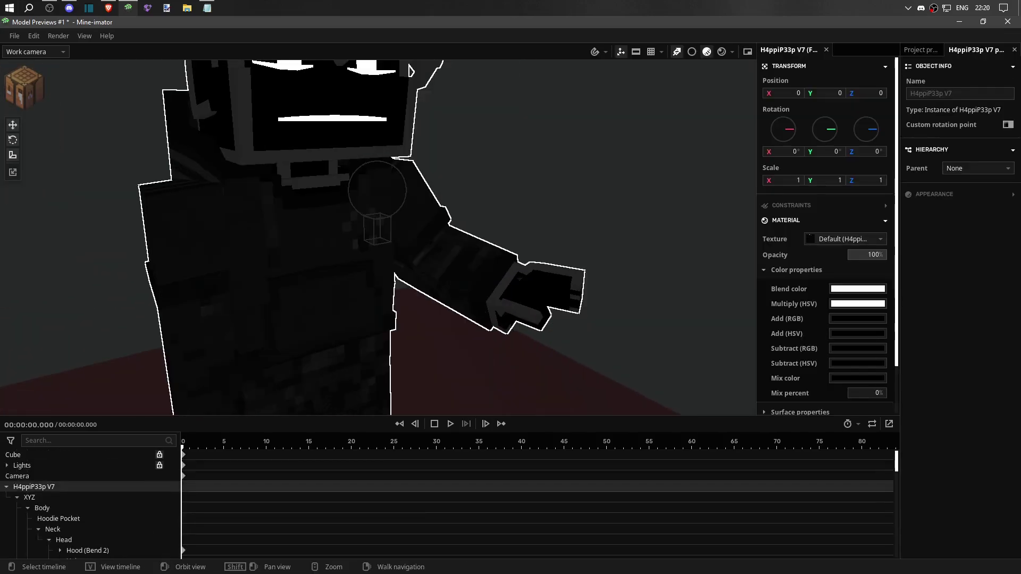
Step: Select the Index Finger (Bend 2) segment and restore the left hand's fingers to their original curled pose
{"action": "left_click", "coordinate": [542, 276]}
{"action": "left_click_drag", "start_coordinate": [542, 276], "coordinate": [518, 307]}
{"action": "left_click", "coordinate": [527, 298]}
{"action": "left_click", "coordinate": [518, 305]}
{"action": "left_click", "coordinate": [542, 277]}
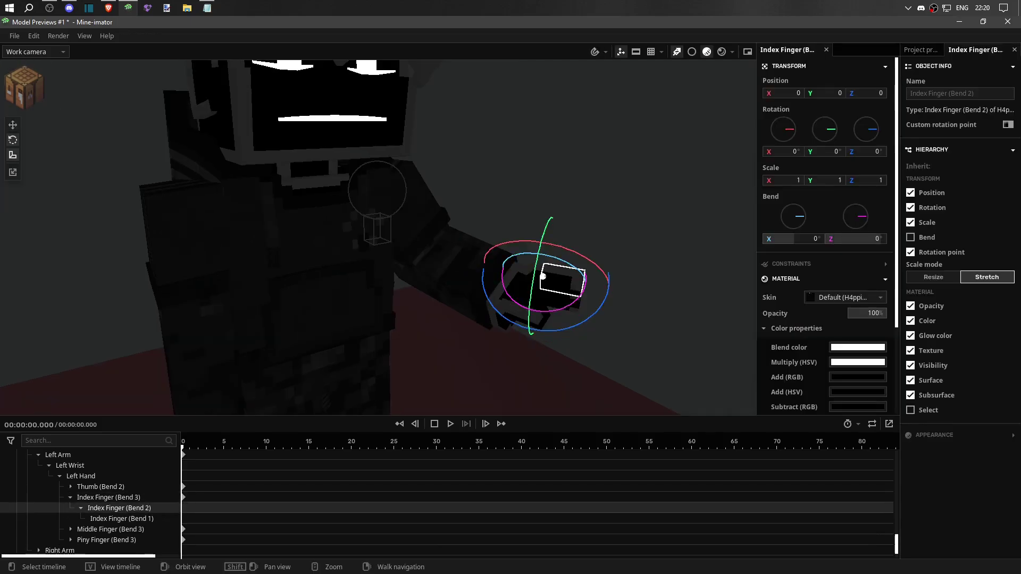
{"action": "left_click", "coordinate": [508, 289]}
{"action": "left_click", "coordinate": [529, 297]}
{"action": "left_click", "coordinate": [537, 279]}
{"action": "left_click", "coordinate": [511, 298]}
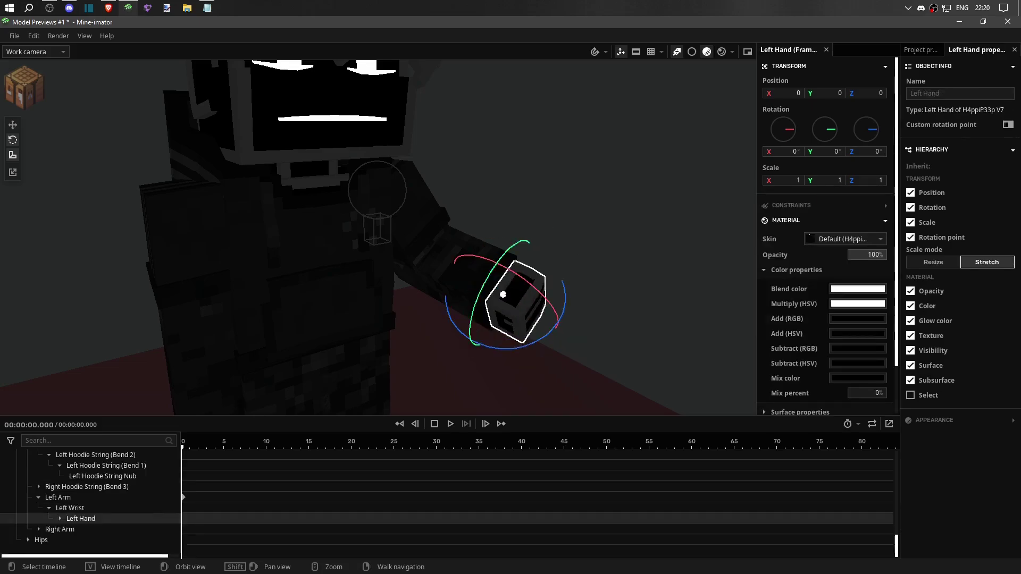
Step: Scale the Hoodie Pocket to about 2.34 in Z and try the Resize scale mode on it
{"action": "left_click", "coordinate": [479, 250]}
{"action": "left_click", "coordinate": [462, 276]}
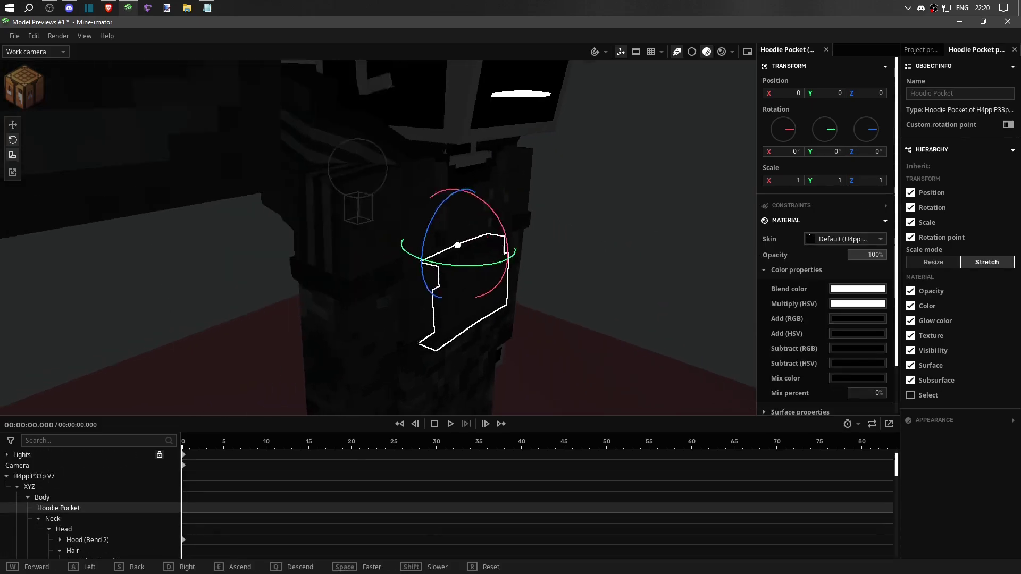
{"action": "mouse_move", "coordinate": [404, 166]}
{"action": "middle_mouse_down"}
{"action": "mouse_move", "coordinate": [367, 166]}
{"action": "mouse_move", "coordinate": [404, 167]}
{"action": "middle_mouse_up"}
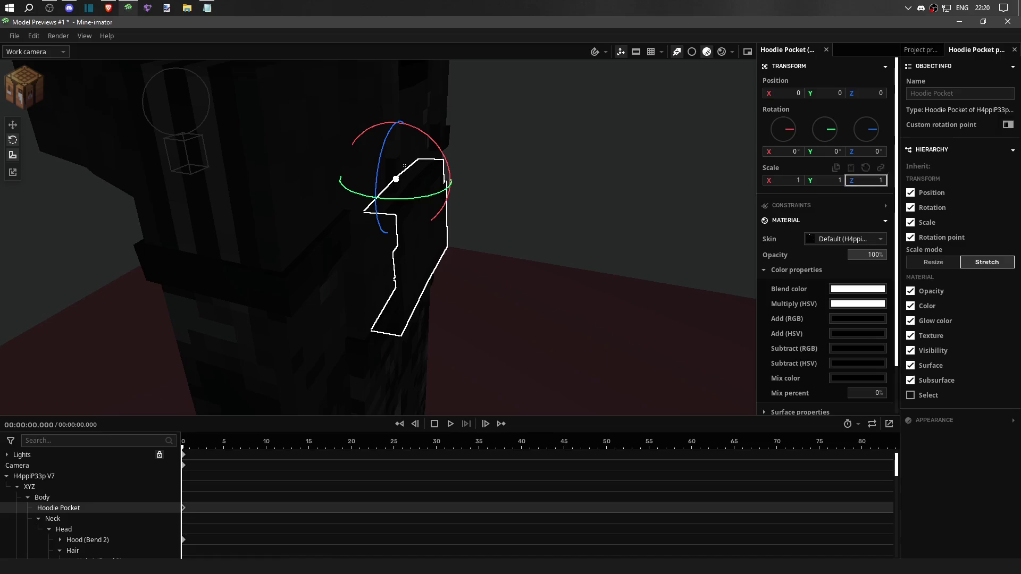
{"action": "left_click_drag", "start_coordinate": [866, 181], "coordinate": [882, 180]}
{"action": "key", "text": "w"}
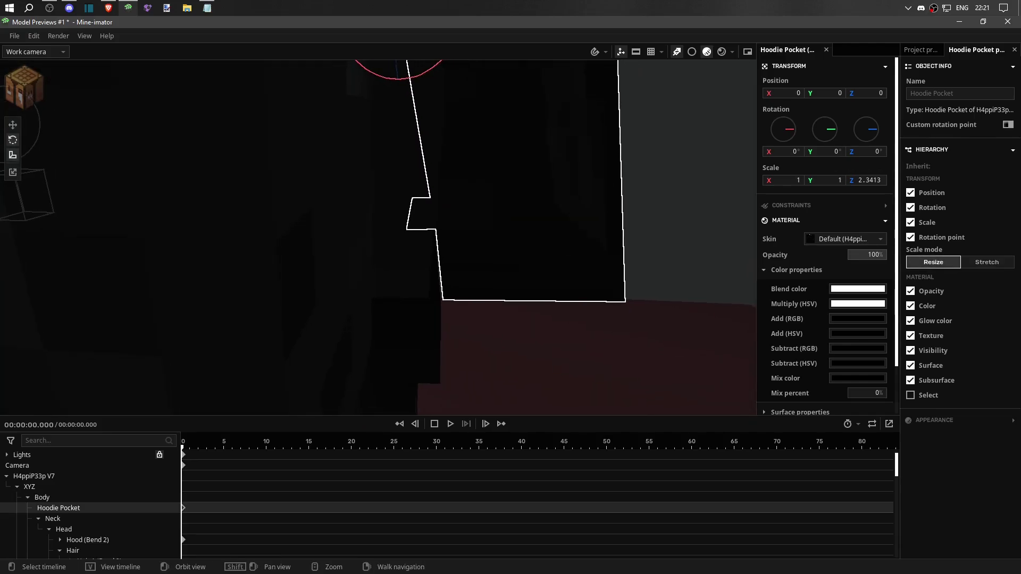
{"action": "mouse_move", "coordinate": [867, 181]}
{"action": "left_mouse_down"}
{"action": "mouse_move", "coordinate": [835, 180]}
{"action": "mouse_move", "coordinate": [877, 180]}
{"action": "left_mouse_up"}
{"action": "key", "text": "s"}
Step: Rotate the Left Arm about 43.9° in Z and swing the Right Arm outward on the opposite side
{"action": "right_click_drag", "start_coordinate": [449, 236], "coordinate": [450, 237]}
{"action": "left_click", "coordinate": [449, 236]}
{"action": "left_click", "coordinate": [450, 237]}
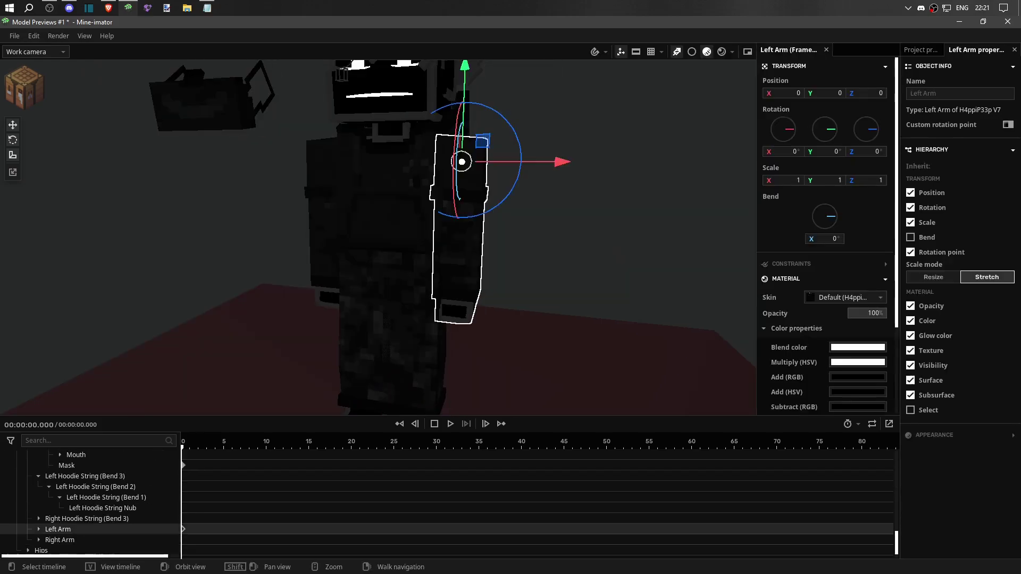
{"action": "left_click_drag", "start_coordinate": [462, 218], "coordinate": [502, 202]}
{"action": "left_click", "coordinate": [334, 240]}
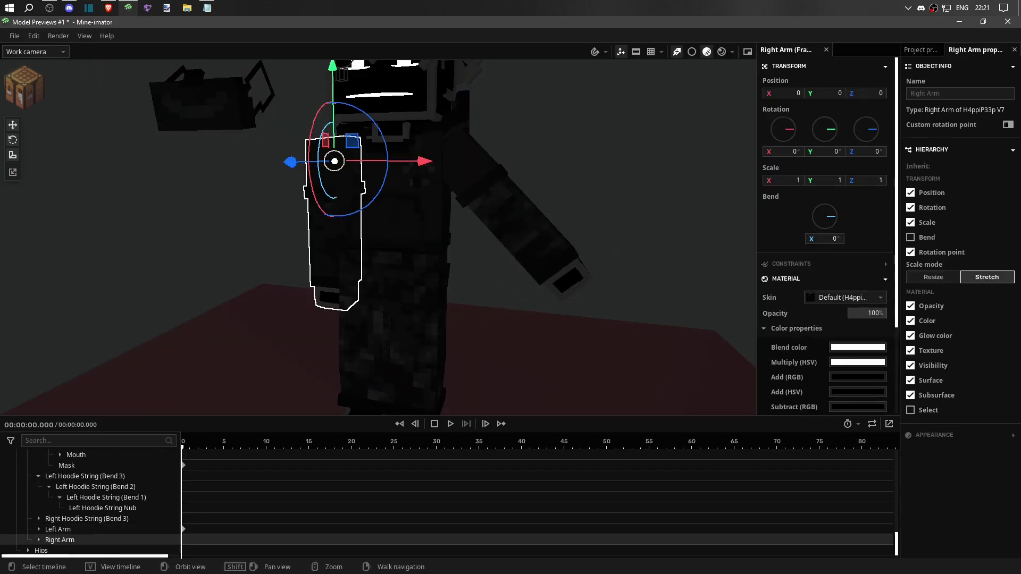
{"action": "left_click_drag", "start_coordinate": [313, 191], "coordinate": [303, 160]}
Step: Try rotating the Hips part in Y
{"action": "left_click", "coordinate": [388, 329]}
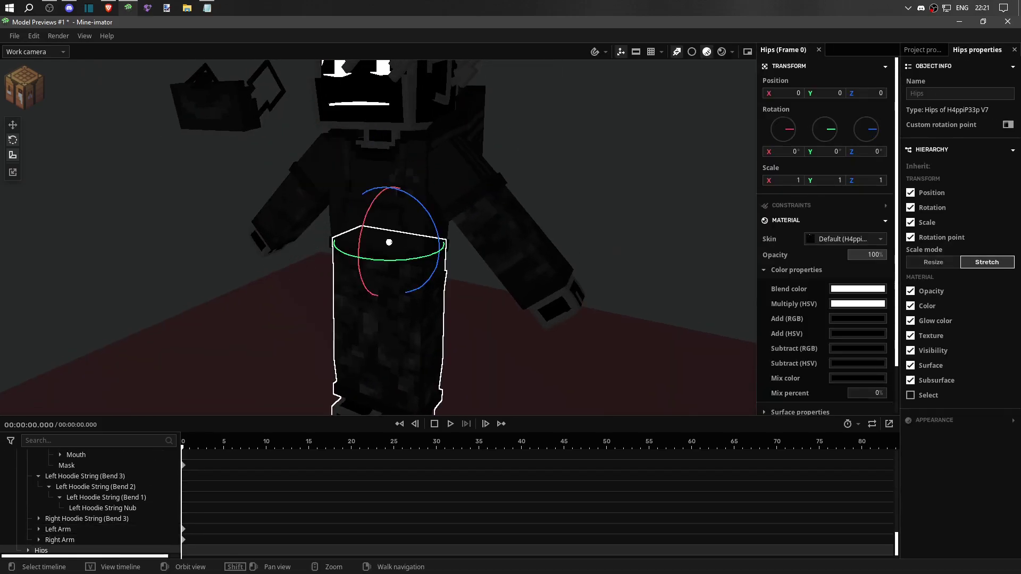
{"action": "left_click_drag", "start_coordinate": [388, 260], "coordinate": [420, 272]}
{"action": "right_click_drag", "start_coordinate": [420, 271], "coordinate": [420, 271]}
{"action": "key", "text": "w"}
{"action": "left_click", "coordinate": [450, 239]}
Step: Select the side and back pockets of both legs together and scale them to about 2.53 in Z
{"action": "left_click", "coordinate": [318, 125]}
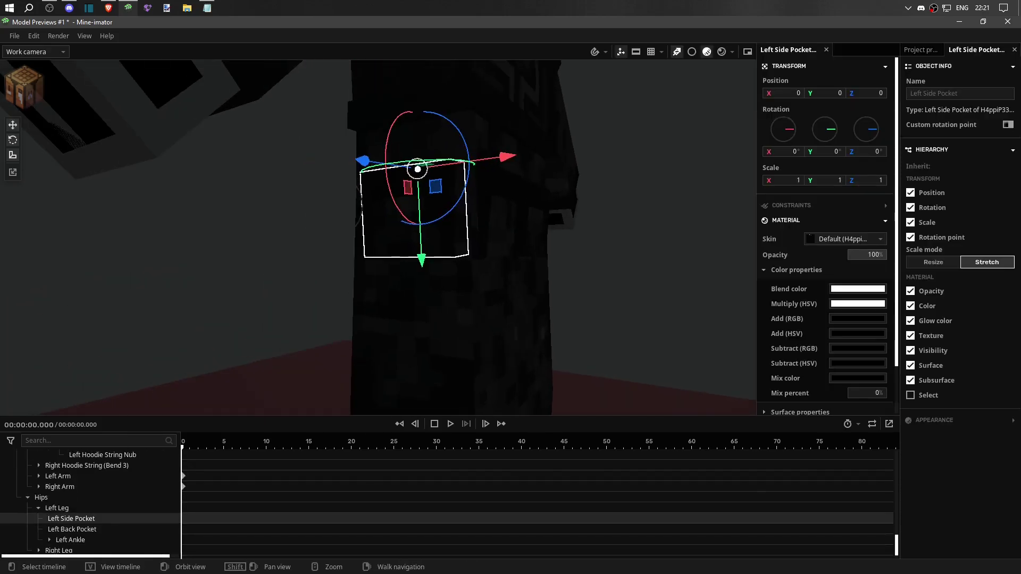
{"action": "left_click", "coordinate": [417, 213], "text": "shift"}
{"action": "left_click", "coordinate": [417, 212], "text": "shift"}
{"action": "right_click_drag", "start_coordinate": [418, 212], "coordinate": [460, 244]}
{"action": "left_click_drag", "start_coordinate": [476, 213], "coordinate": [537, 238]}
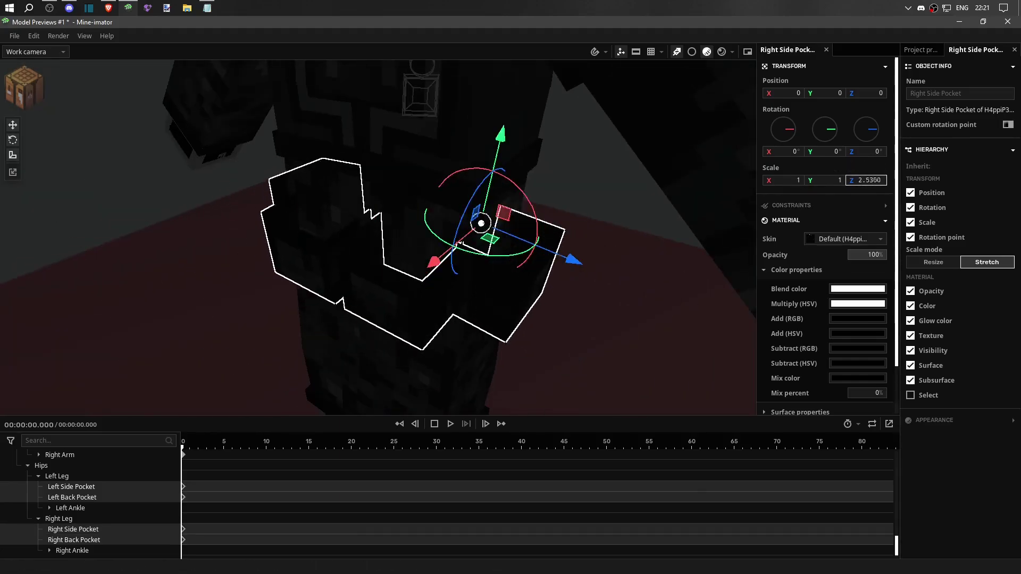
Step: Set the Z scale of the selected leg pockets to 1
{"action": "key", "text": "BackSpace"}
{"action": "key", "text": "BackSpace"}
{"action": "key", "text": "BackSpace"}
{"action": "key", "text": "BackSpace"}
{"action": "key", "text": "BackSpace"}
{"action": "key", "text": "BackSpace"}
{"action": "type", "text": "1"}
{"action": "key", "text": "Return"}
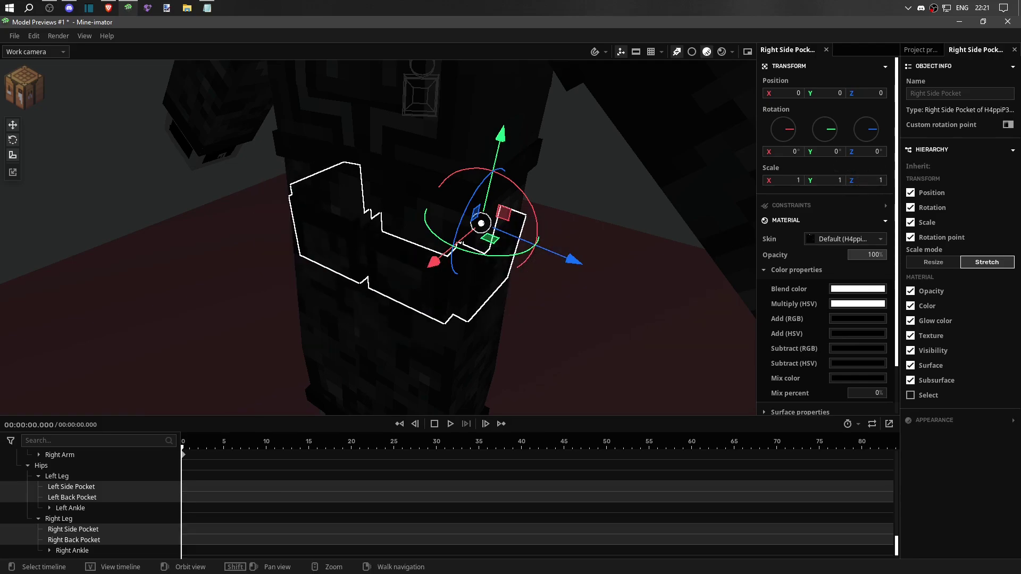
Step: Select the Left Arm and undo the last pose change
{"action": "right_click_drag", "start_coordinate": [378, 237], "coordinate": [378, 237]}
{"action": "left_click", "coordinate": [467, 224]}
{"action": "left_click", "coordinate": [387, 274]}
{"action": "left_click", "coordinate": [553, 176]}
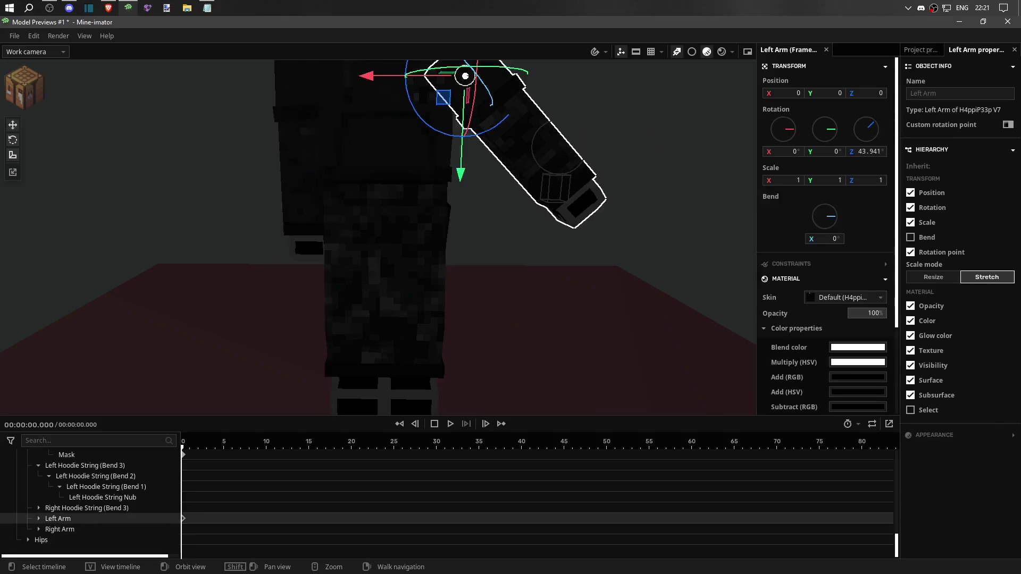
{"action": "key", "text": "ctrl+z"}
Step: Rotate the Left Leg about -80.2° in X, 15.1° in Y and 16.6° in Z, and try bending it in X
{"action": "left_click", "coordinate": [409, 340]}
{"action": "left_click_drag", "start_coordinate": [418, 173], "coordinate": [398, 184]}
{"action": "middle_click_drag", "start_coordinate": [378, 237], "coordinate": [346, 237]}
{"action": "left_click_drag", "start_coordinate": [373, 175], "coordinate": [404, 175]}
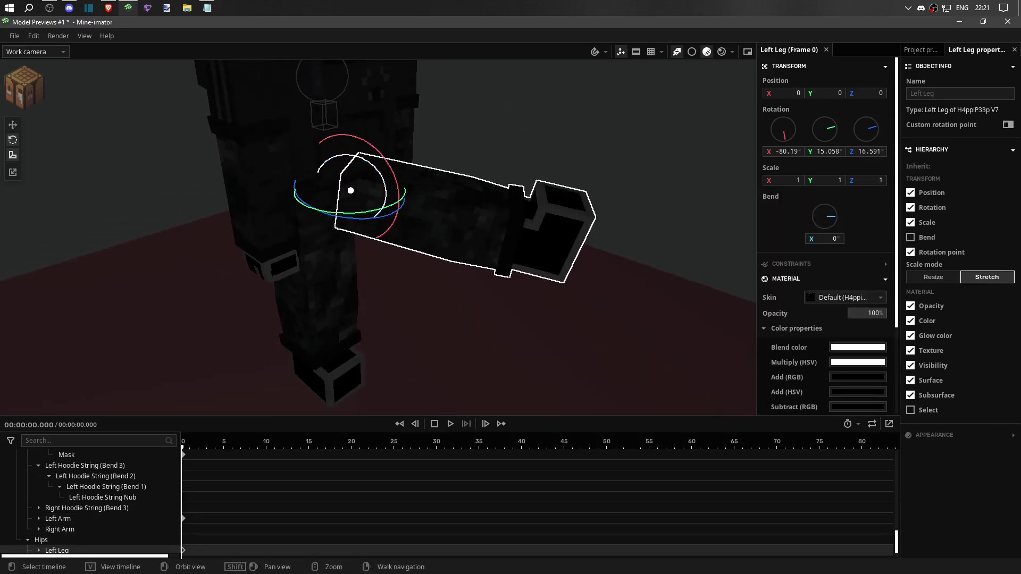
{"action": "left_click_drag", "start_coordinate": [823, 217], "coordinate": [829, 216]}
Step: Bend the Left Ankle about -28.1° in Z and the Left Foot about -46.5° in X
{"action": "left_click", "coordinate": [457, 297]}
{"action": "right_click_drag", "start_coordinate": [457, 297], "coordinate": [500, 319]}
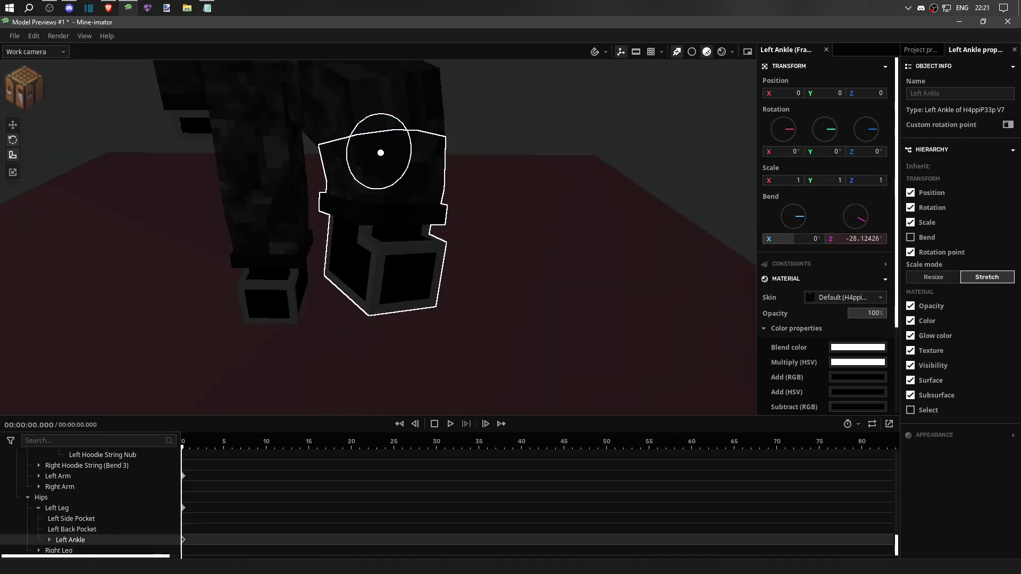
{"action": "left_click", "coordinate": [415, 271]}
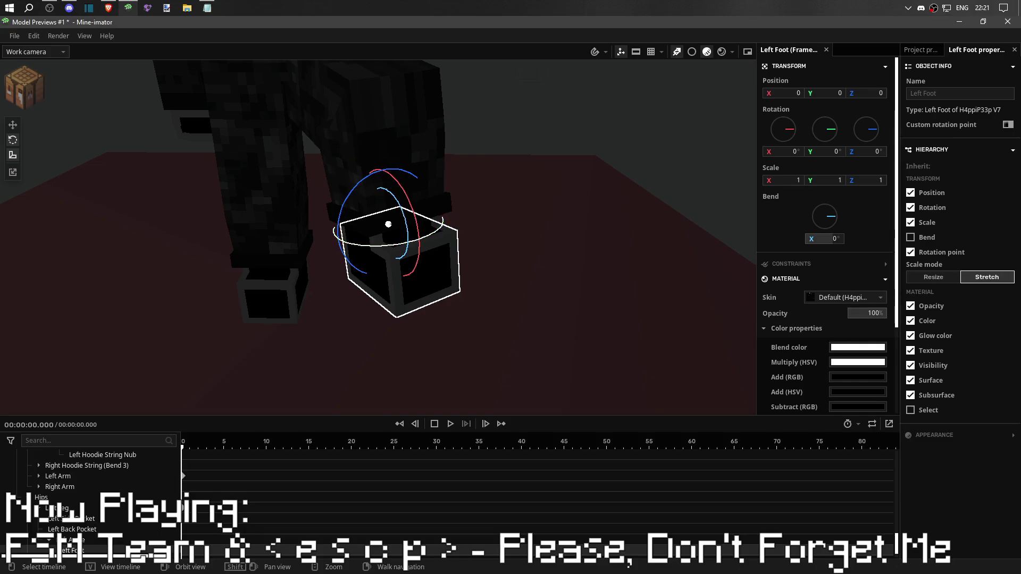
{"action": "right_click_drag", "start_coordinate": [388, 223], "coordinate": [425, 202]}
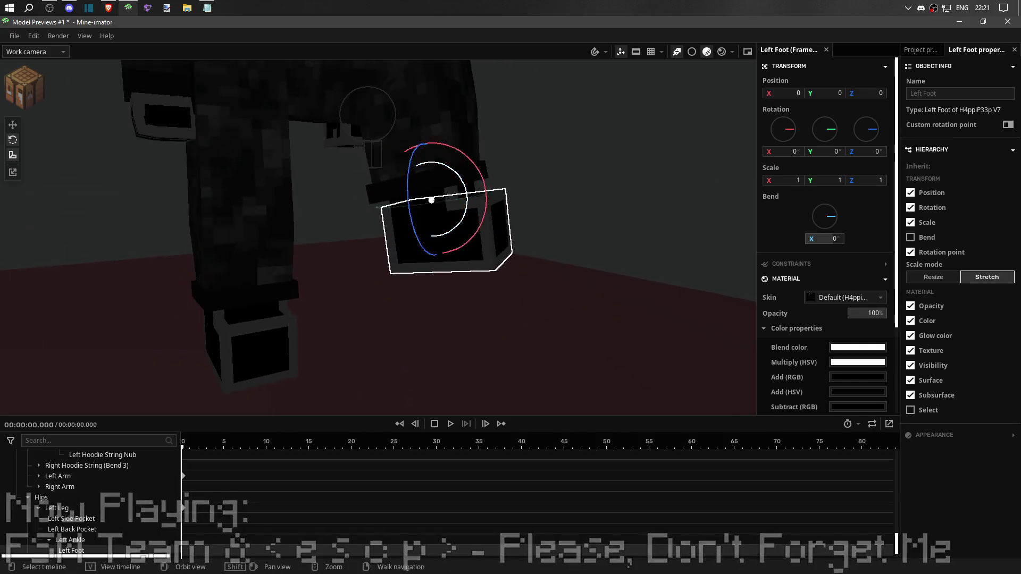
{"action": "left_click_drag", "start_coordinate": [462, 184], "coordinate": [468, 215]}
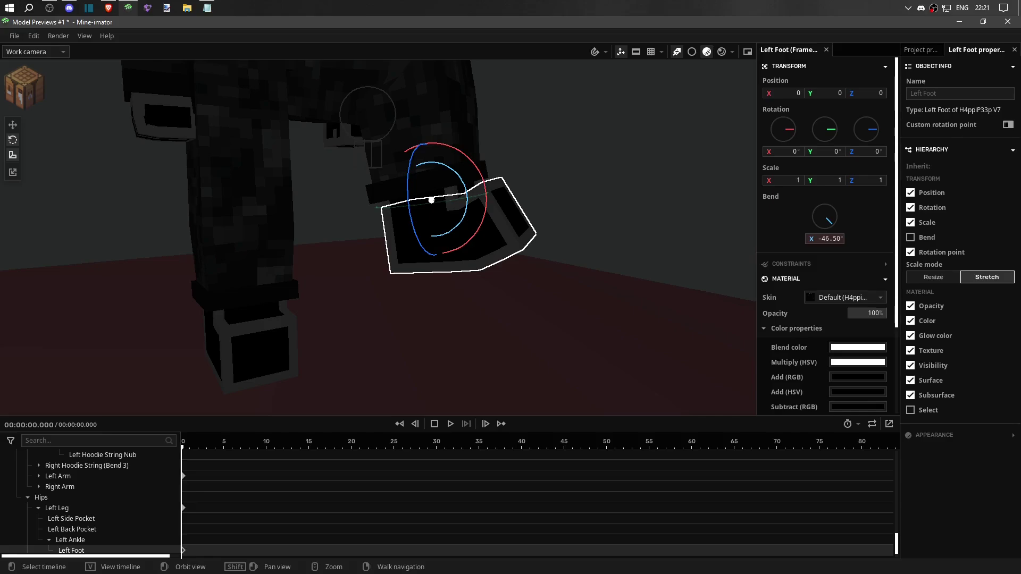
{"action": "left_click_drag", "start_coordinate": [468, 215], "coordinate": [460, 186]}
Step: Reset the Left Leg's pose, then collapse the Hips parts in the timeline with nothing selected
{"action": "left_click", "coordinate": [70, 540]}
{"action": "left_click", "coordinate": [57, 508]}
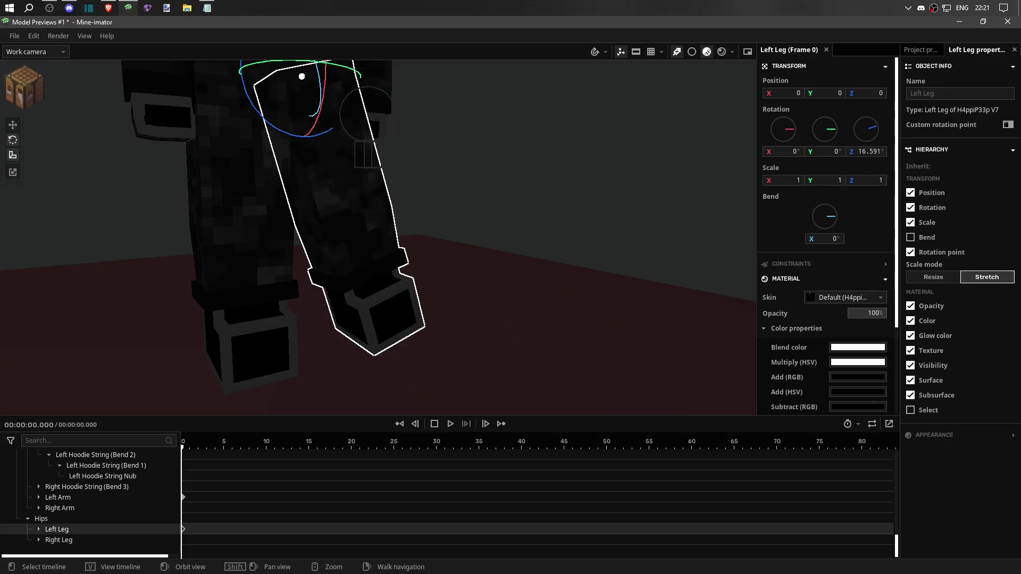
{"action": "left_click", "coordinate": [28, 518]}
{"action": "right_click_drag", "start_coordinate": [372, 213], "coordinate": [428, 239]}
{"action": "key", "text": "s"}
{"action": "key", "text": "w"}
{"action": "key", "text": "s"}
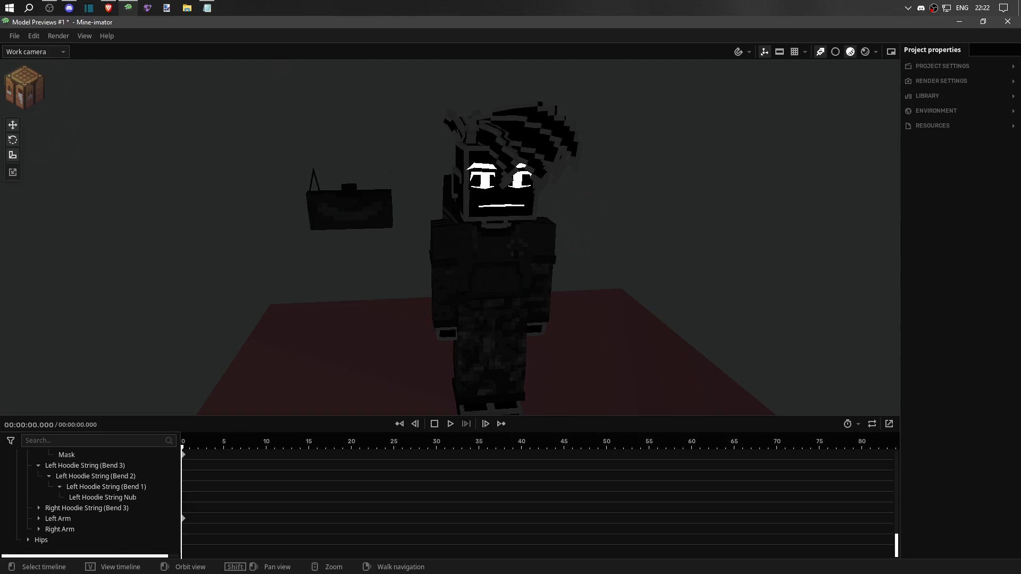
Step: Remove the H4ppiP33p V7 character from the scene and import the H4ppiP33p's Shotgun Bat model
{"action": "left_click", "coordinate": [489, 393]}
{"action": "left_click", "coordinate": [457, 234]}
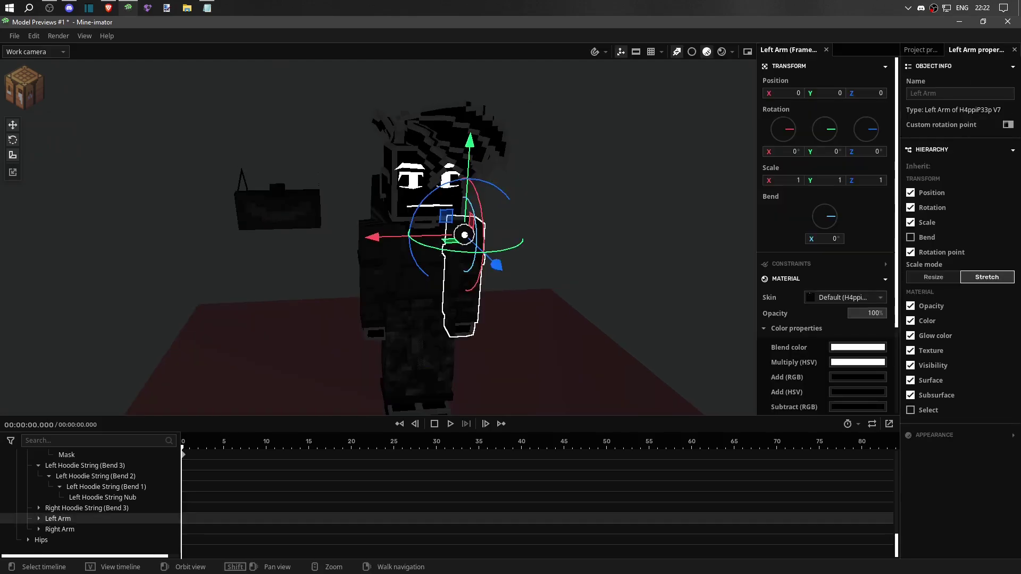
{"action": "left_click", "coordinate": [446, 229]}
{"action": "left_click", "coordinate": [14, 36]}
{"action": "left_click", "coordinate": [42, 115]}
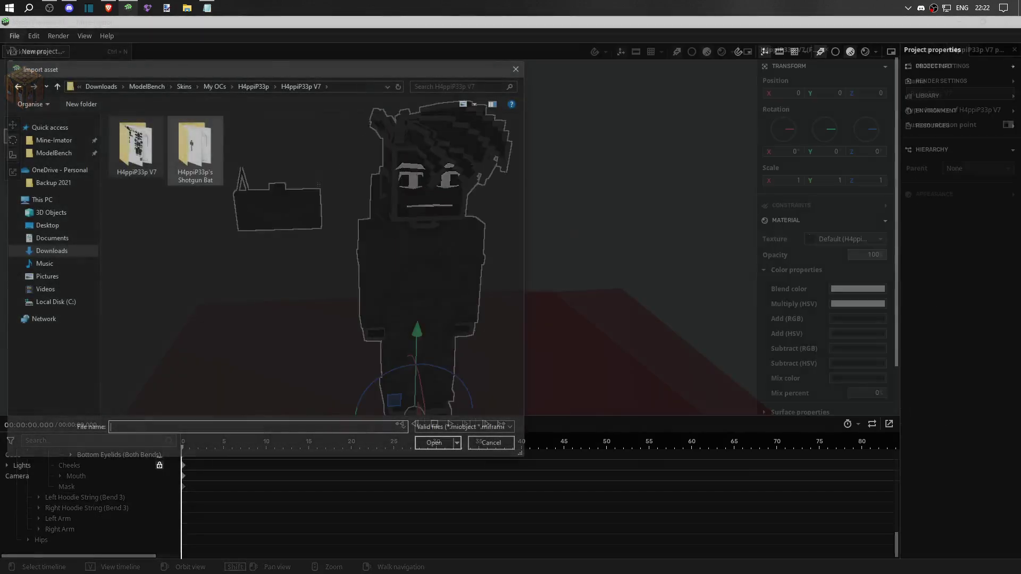
{"action": "double_click", "coordinate": [136, 143]}
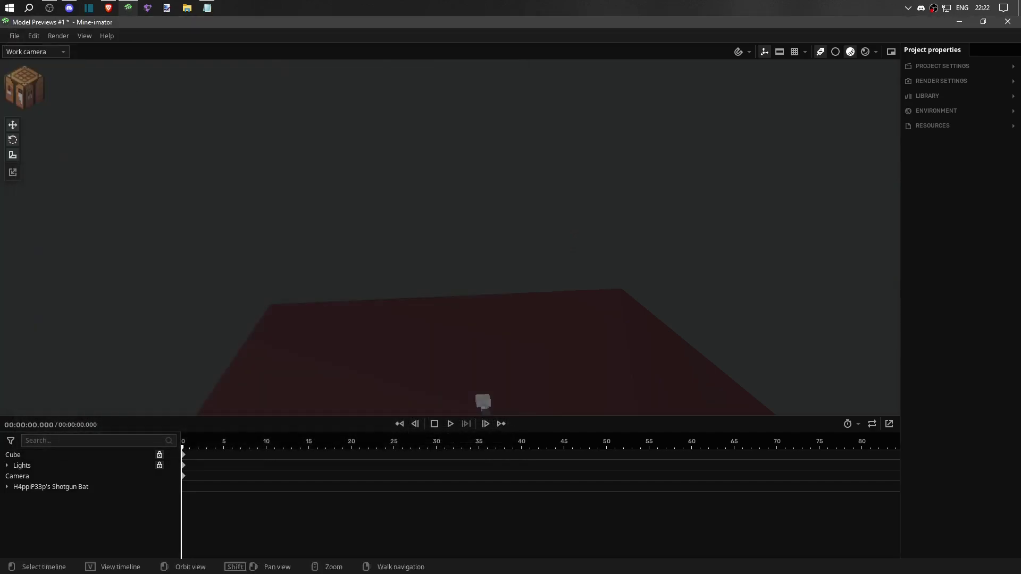
Step: Select the Shotgun Bat and raise it above the red platform
{"action": "left_click", "coordinate": [425, 255]}
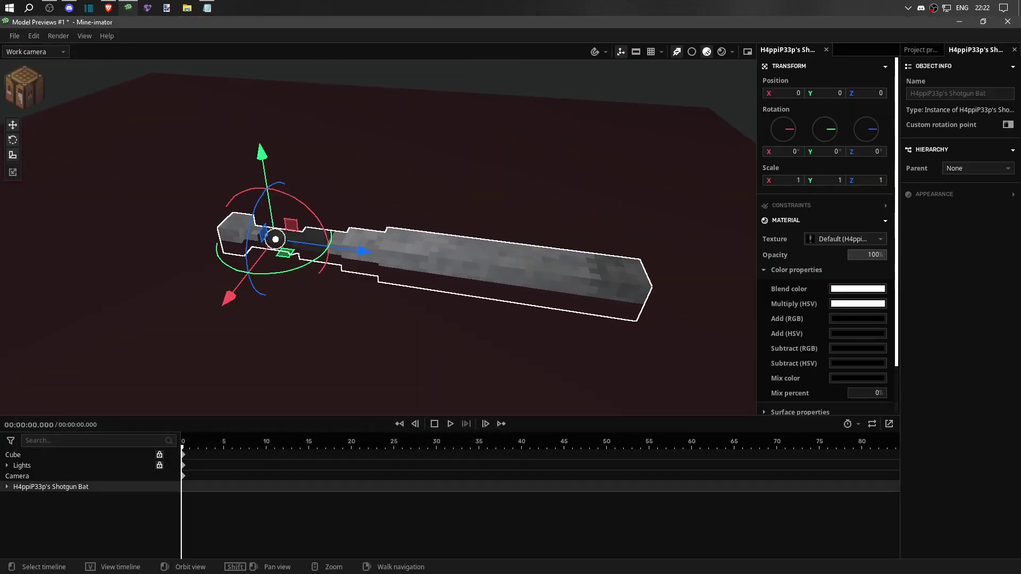
{"action": "middle_click_drag", "start_coordinate": [372, 319], "coordinate": [404, 287]}
{"action": "left_click_drag", "start_coordinate": [341, 250], "coordinate": [339, 176]}
{"action": "left_click_drag", "start_coordinate": [341, 139], "coordinate": [367, 143]}
{"action": "left_click_drag", "start_coordinate": [340, 192], "coordinate": [348, 159]}
{"action": "middle_click_drag", "start_coordinate": [349, 159], "coordinate": [319, 224]}
Step: Try rotating the bat's Trigger about 26° in X, then undo the rotation
{"action": "left_click", "coordinate": [478, 329]}
{"action": "middle_click_drag", "start_coordinate": [479, 329], "coordinate": [436, 277]}
{"action": "left_click", "coordinate": [431, 171]}
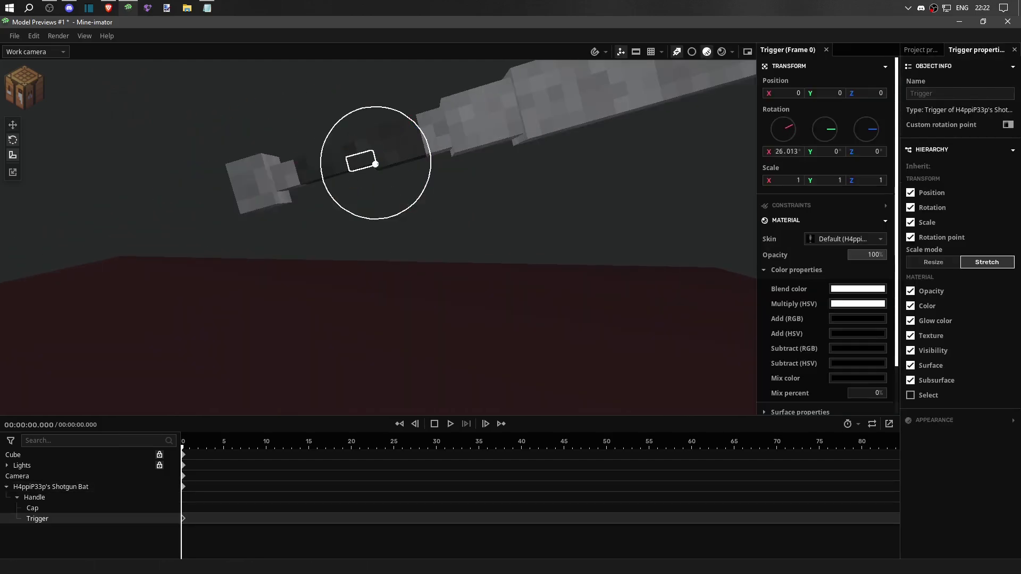
{"action": "left_click", "coordinate": [479, 329]}
{"action": "middle_click_drag", "start_coordinate": [479, 330], "coordinate": [372, 266]}
Step: Rotate the bat's Cap about -181.7° in X to flip it open, and deselect it
{"action": "left_click", "coordinate": [274, 239]}
{"action": "middle_click_drag", "start_coordinate": [273, 239], "coordinate": [404, 297]}
{"action": "left_click", "coordinate": [425, 308]}
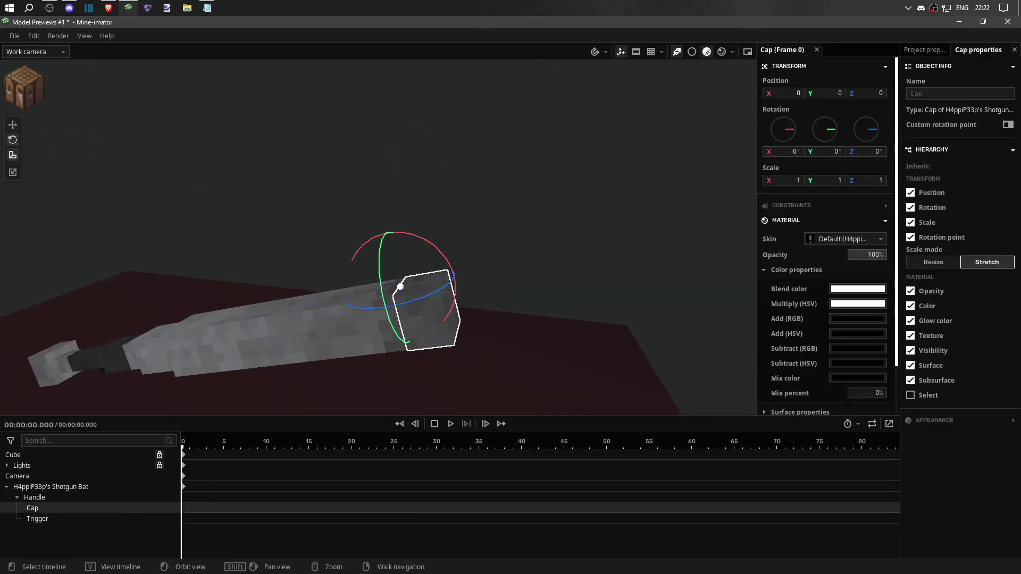
{"action": "left_click_drag", "start_coordinate": [420, 236], "coordinate": [351, 287]}
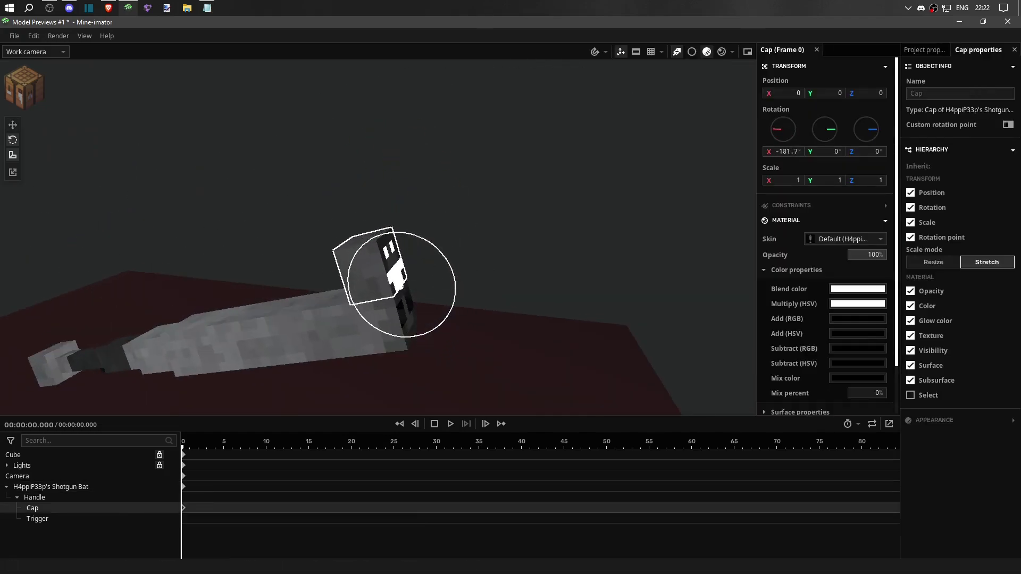
{"action": "left_click", "coordinate": [478, 346]}
{"action": "middle_click_drag", "start_coordinate": [478, 345], "coordinate": [367, 334]}
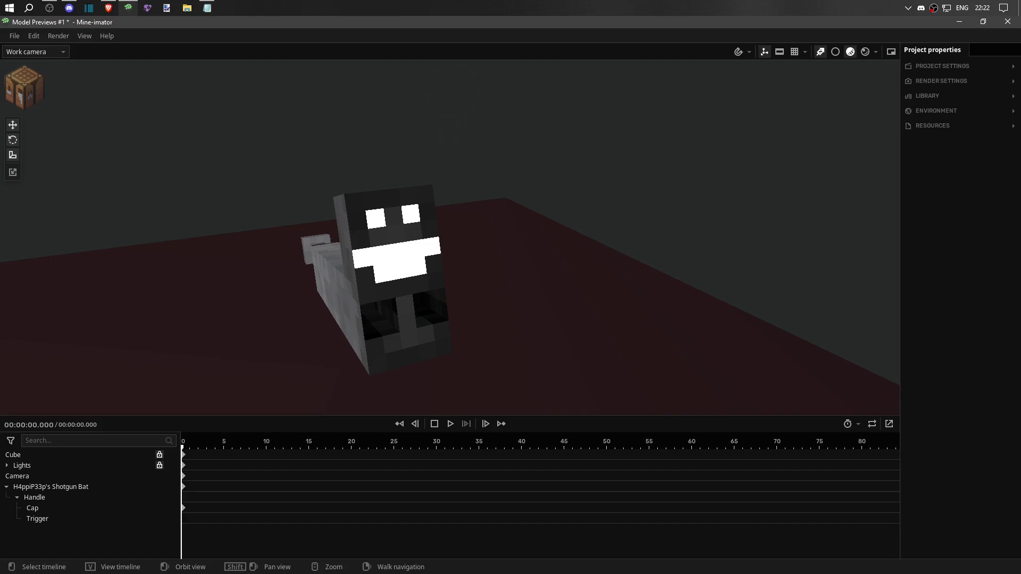
{"action": "right_click_drag", "start_coordinate": [367, 334], "coordinate": [425, 307]}
Step: Examine the Trigger on the Shotgun Bat's handle from both sides of the model
{"action": "left_click", "coordinate": [606, 190]}
{"action": "left_click", "coordinate": [486, 186]}
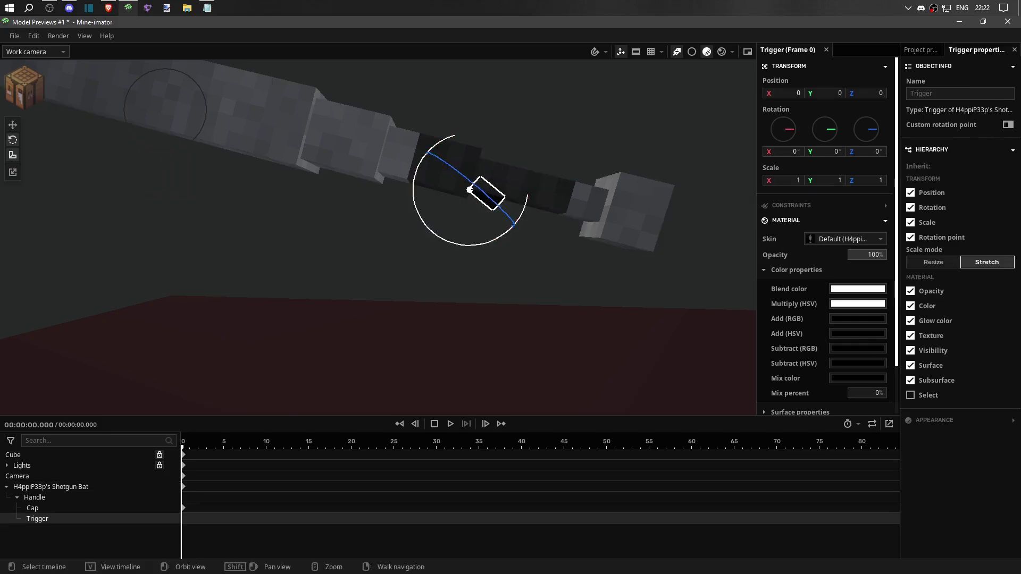
{"action": "left_click", "coordinate": [373, 346]}
{"action": "right_click_drag", "start_coordinate": [372, 346], "coordinate": [393, 330]}
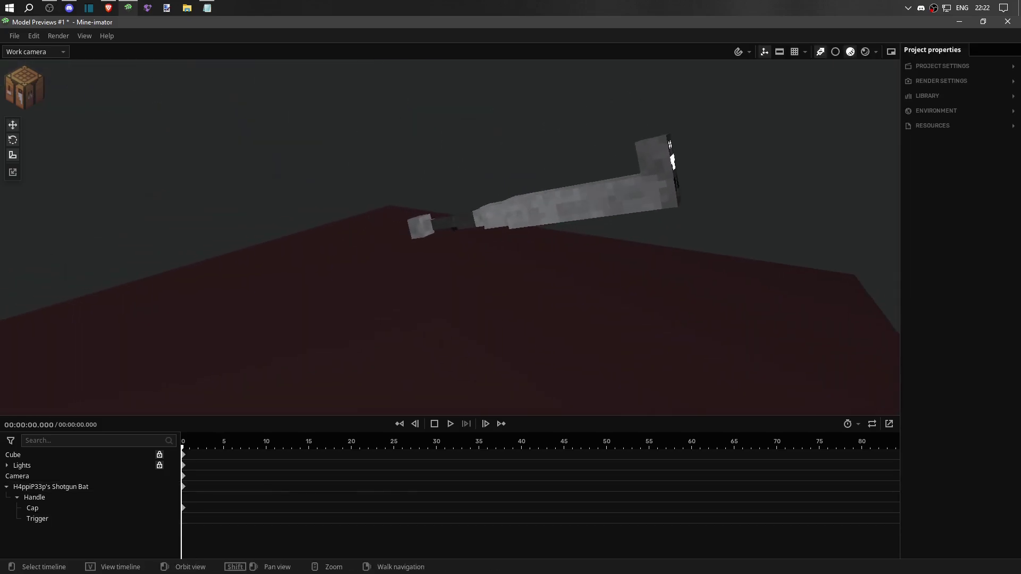
{"action": "left_click", "coordinate": [455, 225]}
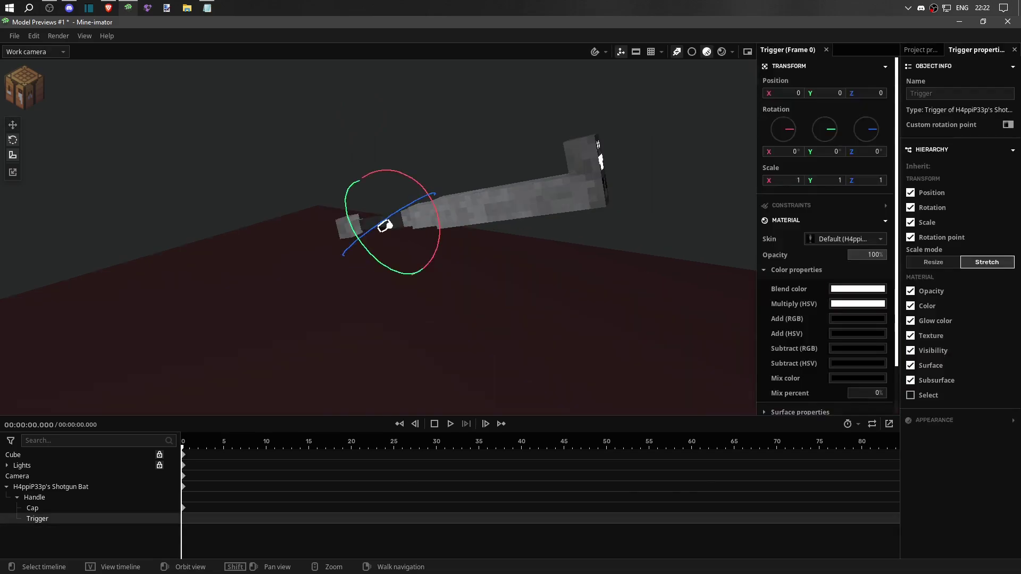
{"action": "left_click", "coordinate": [384, 226]}
{"action": "right_click_drag", "start_coordinate": [384, 226], "coordinate": [422, 220]}
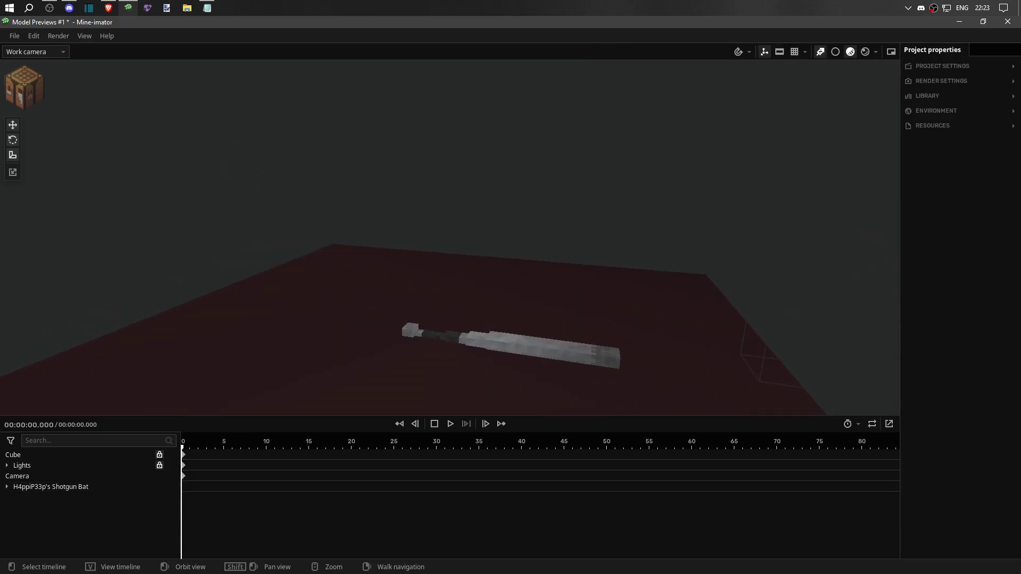
Step: Undo the Shotgun Bat's import to remove it from the scene
{"action": "key", "text": "ctrl+z"}
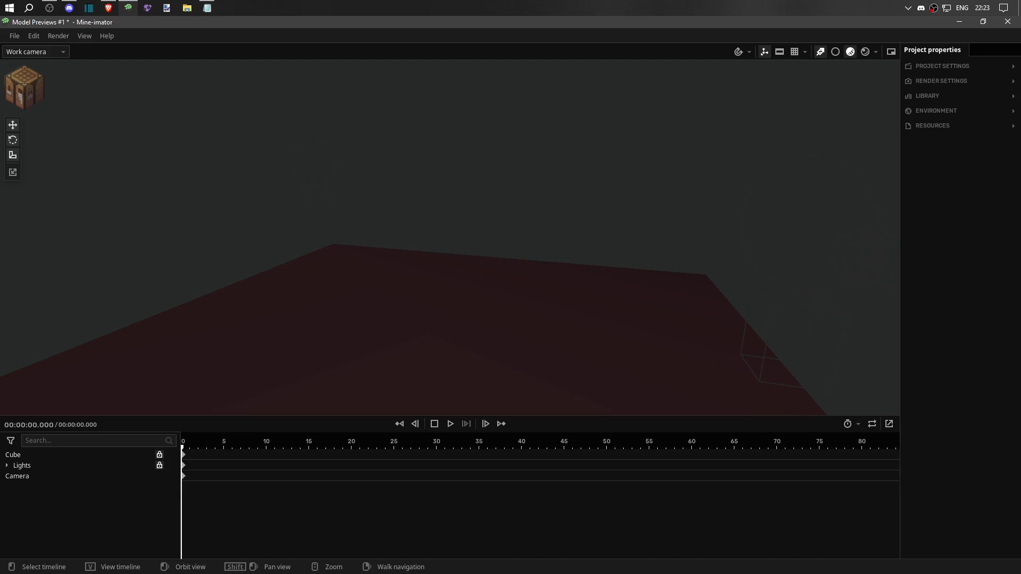
{"action": "key", "text": "s"}
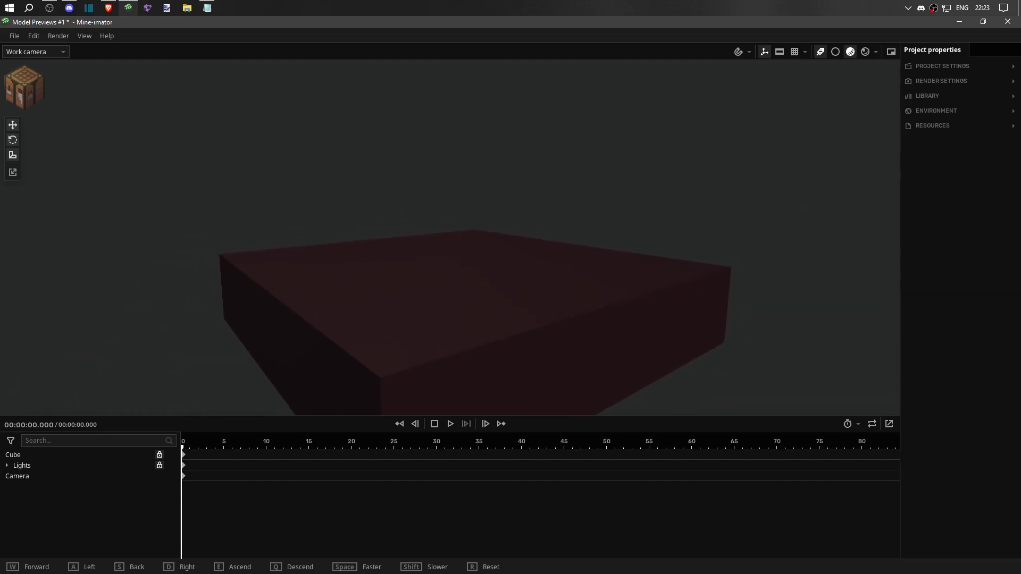
{"action": "key", "text": "s"}
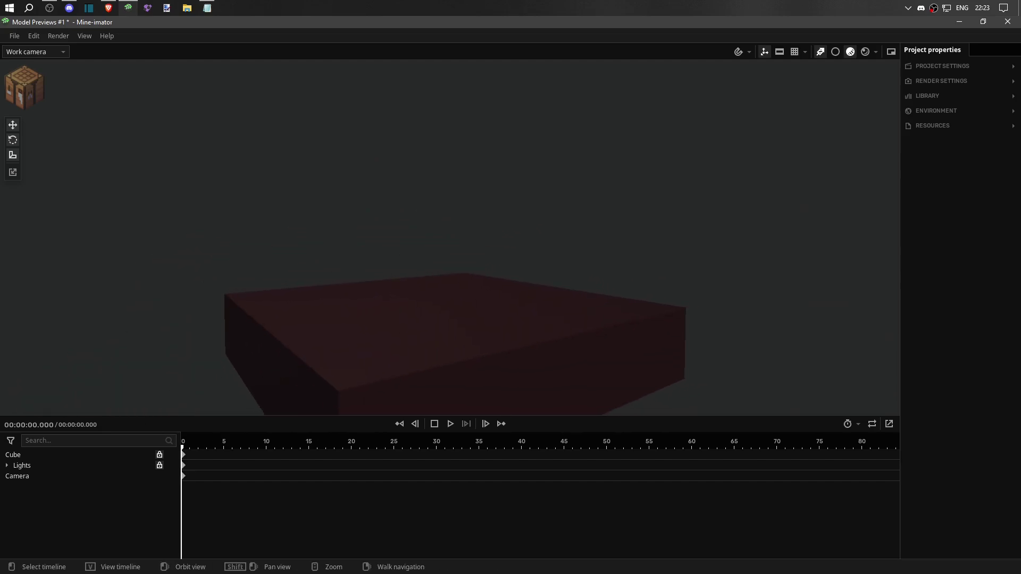